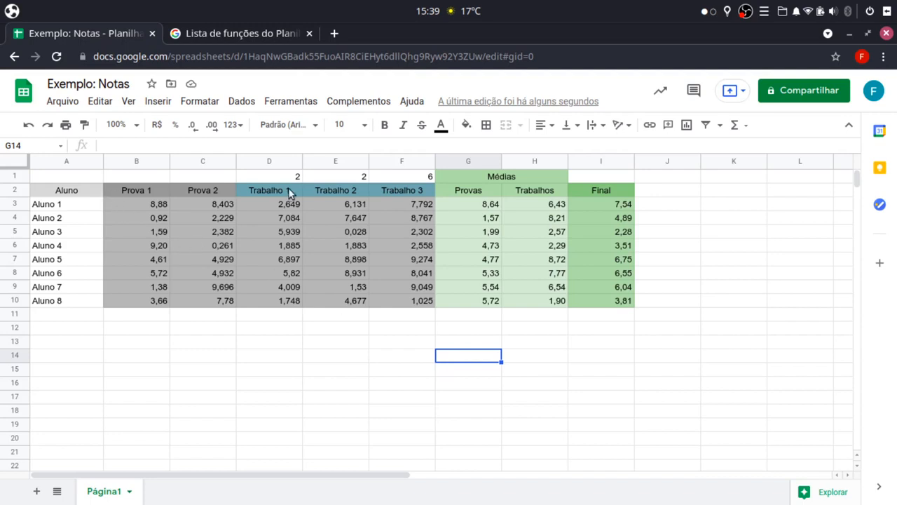
# Examine the existing average formulas in cells G3 and I3
pyautogui.click(455, 206)
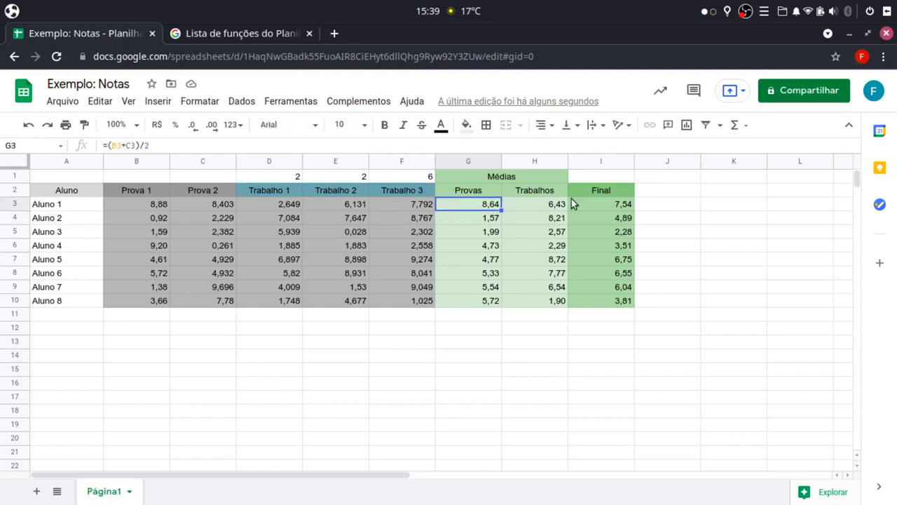
pyautogui.click(595, 202)
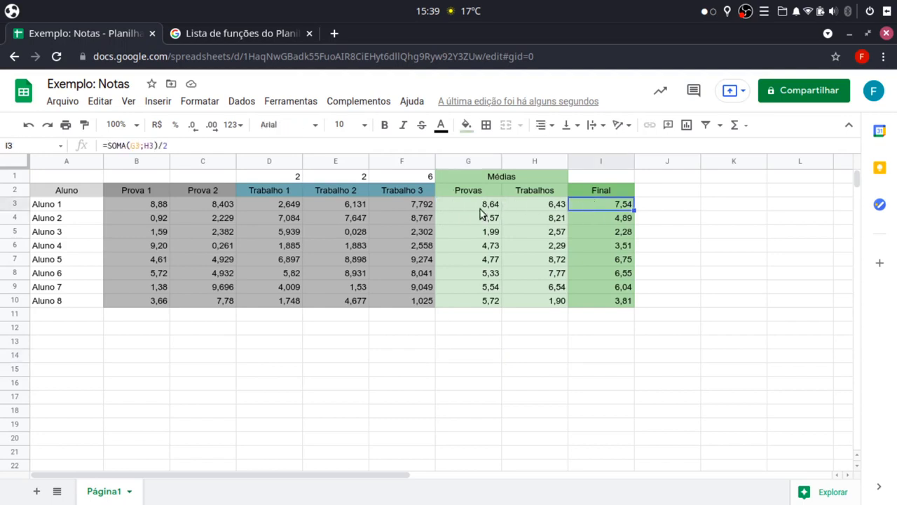
# Switch to the Google Sheets function list page and search the function table for "média"
pyautogui.click(224, 33)
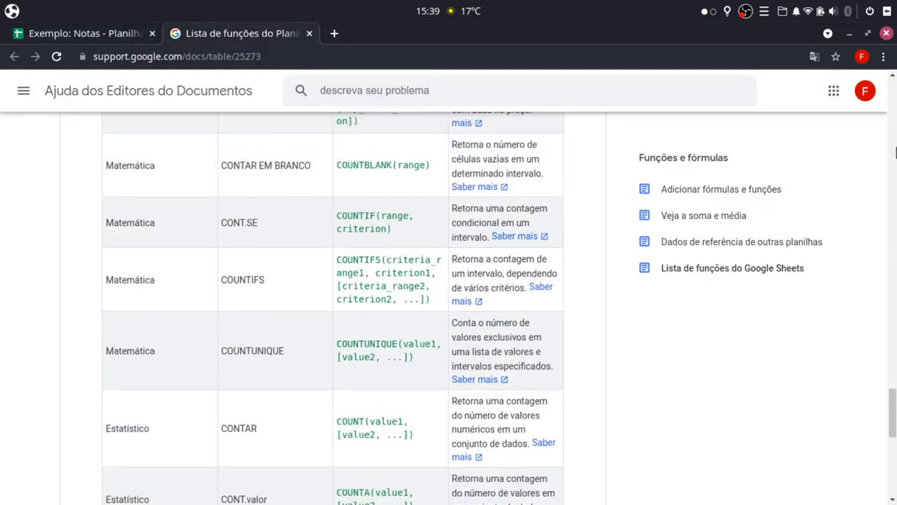
pyautogui.moveTo(892, 431); pyautogui.dragTo(895, 104)
pyautogui.scroll(-2, 225, 356)
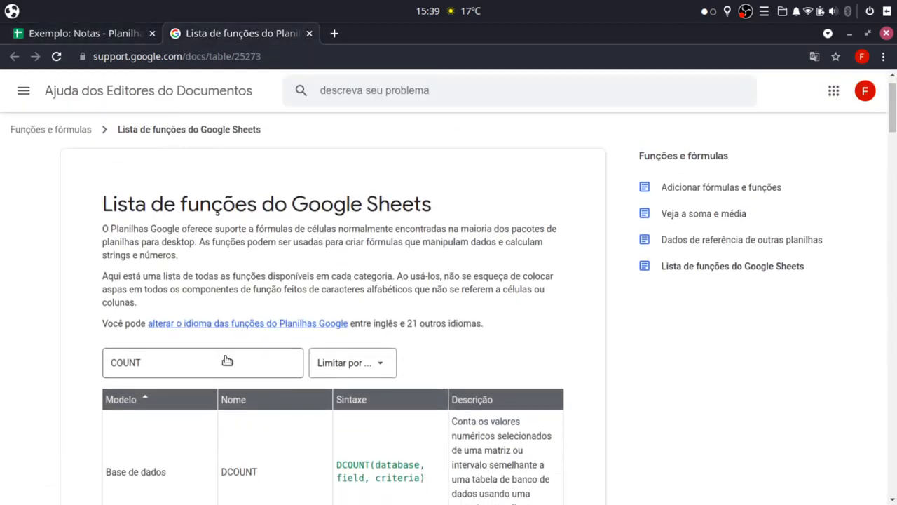
pyautogui.moveTo(223, 336); pyautogui.dragTo(12, 335)
pyautogui.write('média')
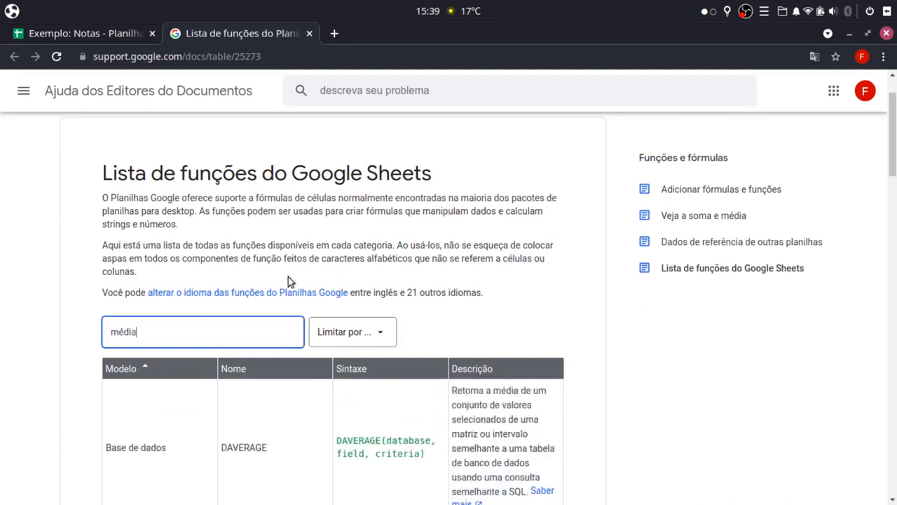
# Read the statistical MÉDIA entry in the function table, focusing on its category and AVERAGE syntax
pyautogui.scroll(-1, 266, 316)
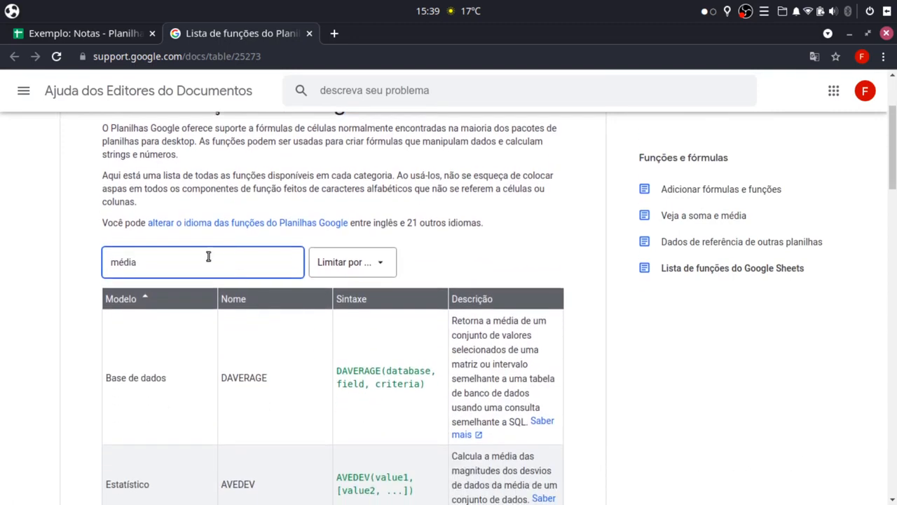
pyautogui.scroll(-4, 206, 294)
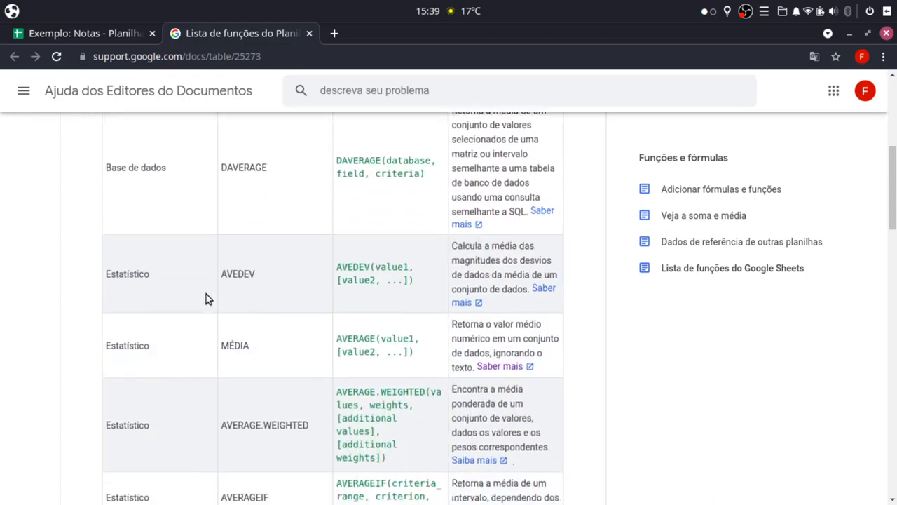
pyautogui.scroll(3, 203, 277)
pyautogui.scroll(-3, 203, 277)
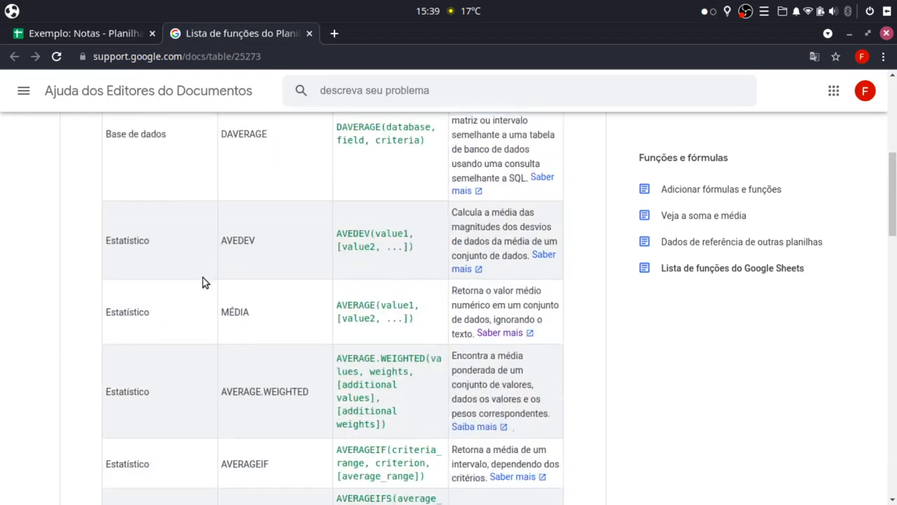
pyautogui.scroll(1, 149, 298)
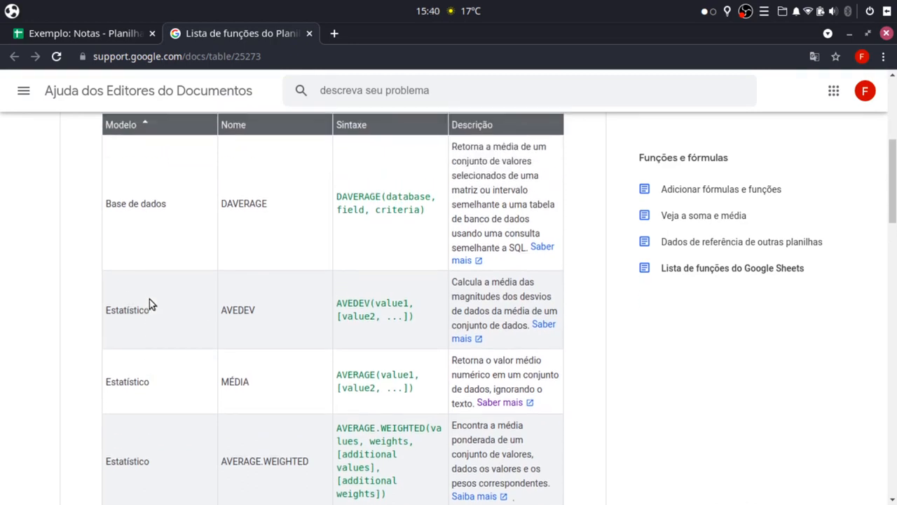
pyautogui.scroll(-1, 150, 299)
pyautogui.moveTo(110, 277); pyautogui.dragTo(204, 276)
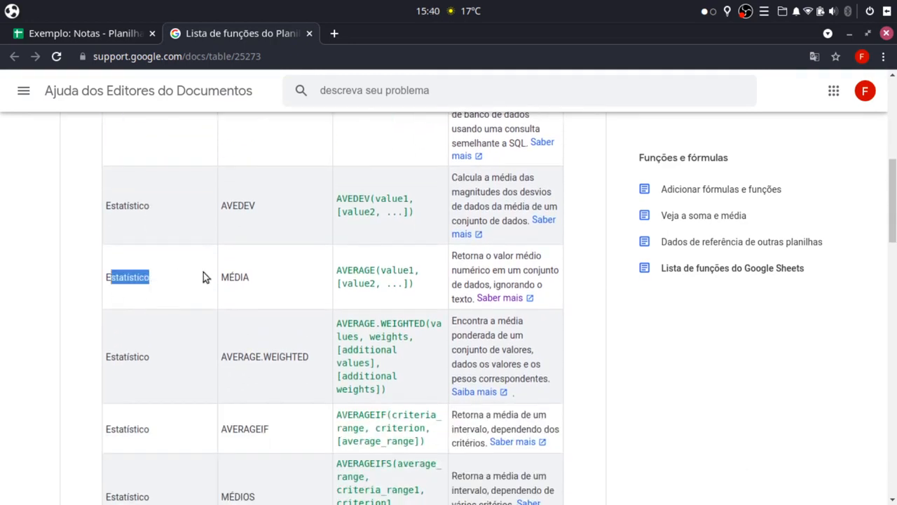
pyautogui.moveTo(305, 271); pyautogui.dragTo(360, 283)
pyautogui.click(356, 272)
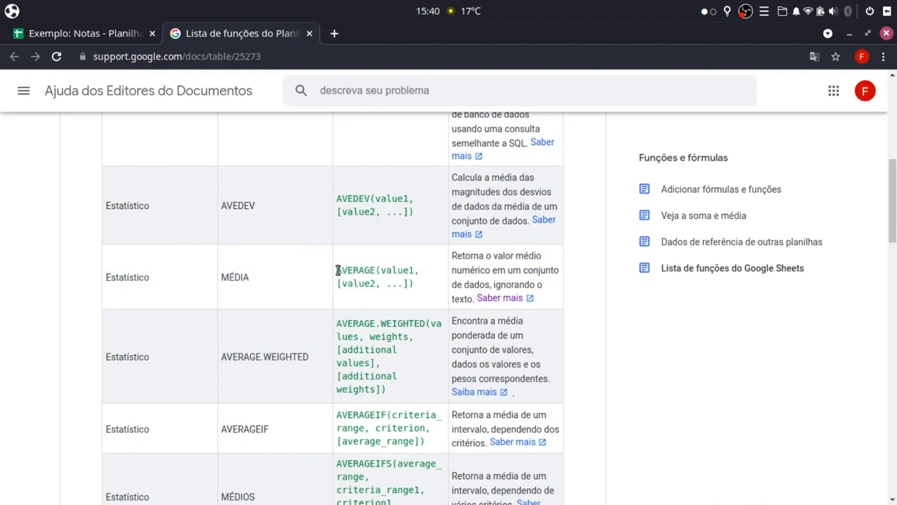
pyautogui.moveTo(336, 270); pyautogui.dragTo(376, 268)
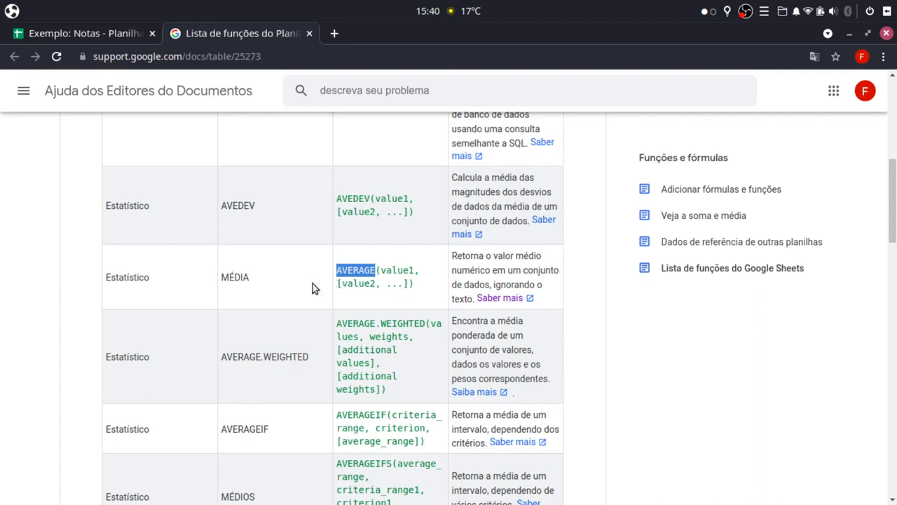
pyautogui.click(291, 275)
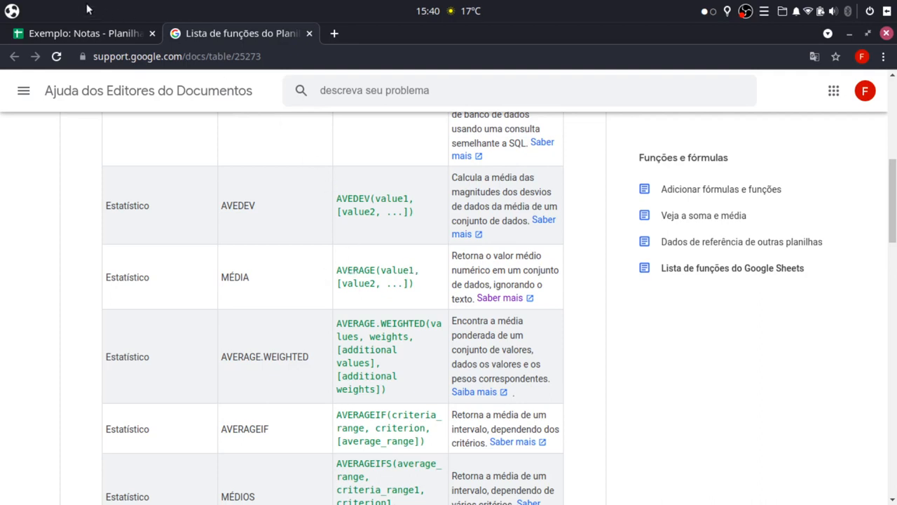
# In the Exemplo: Notas spreadsheet, enter =AVERAGE(B3:B10) in cell B12 to average the Prova 1 grades
pyautogui.click(67, 35)
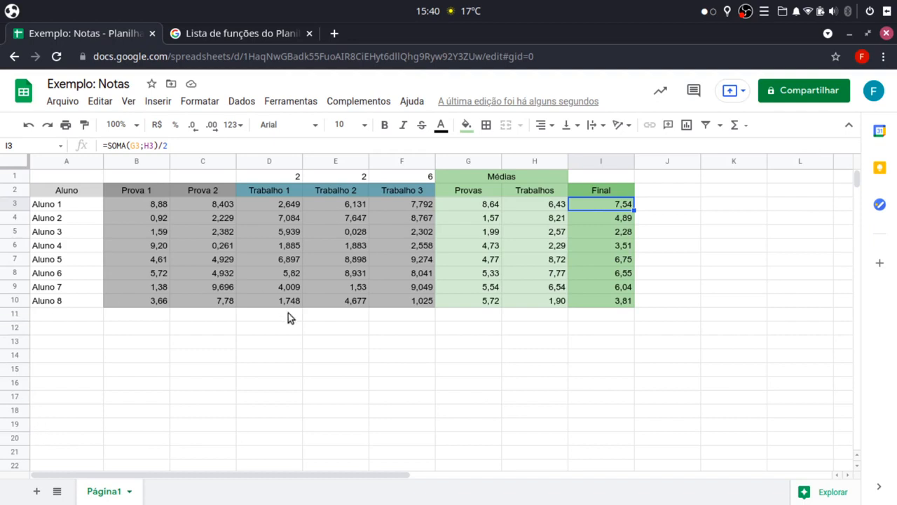
pyautogui.click(188, 333)
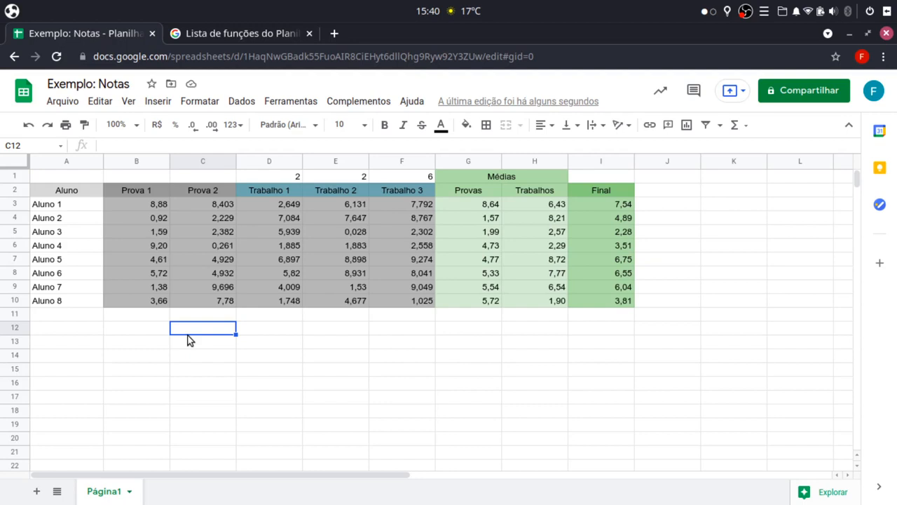
pyautogui.click(135, 332)
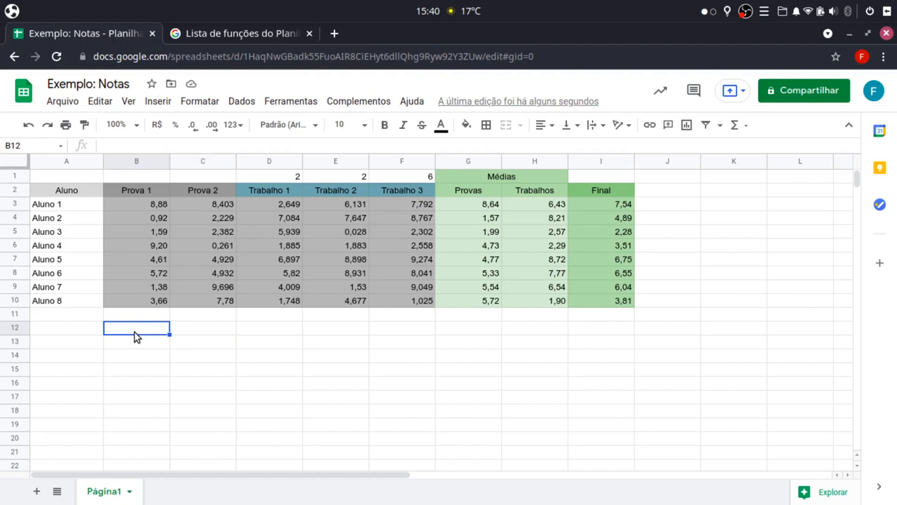
pyautogui.click(154, 145)
pyautogui.write('=')
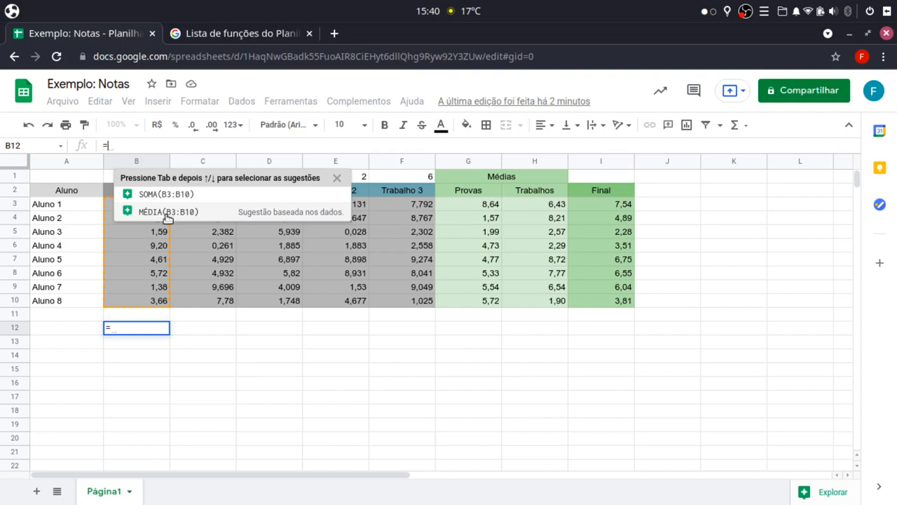
pyautogui.write('AVERAGE')
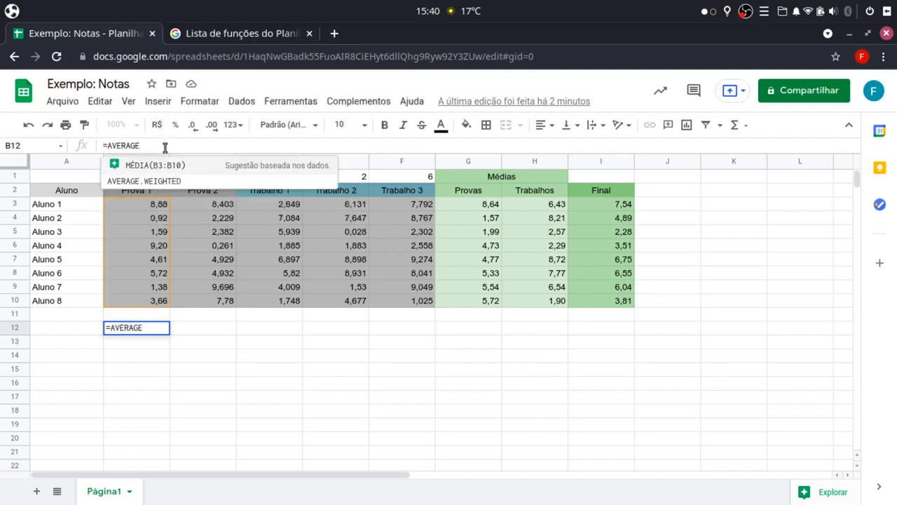
pyautogui.moveTo(111, 145); pyautogui.dragTo(152, 145)
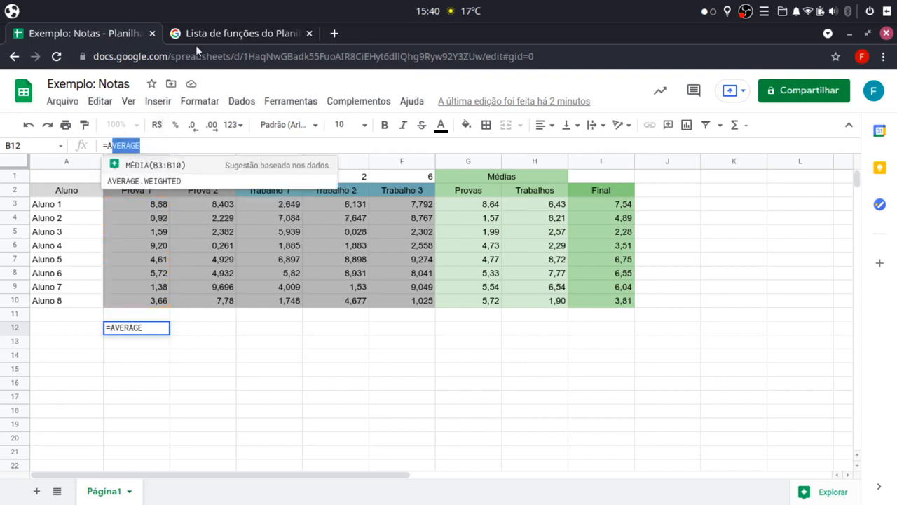
pyautogui.click(249, 34)
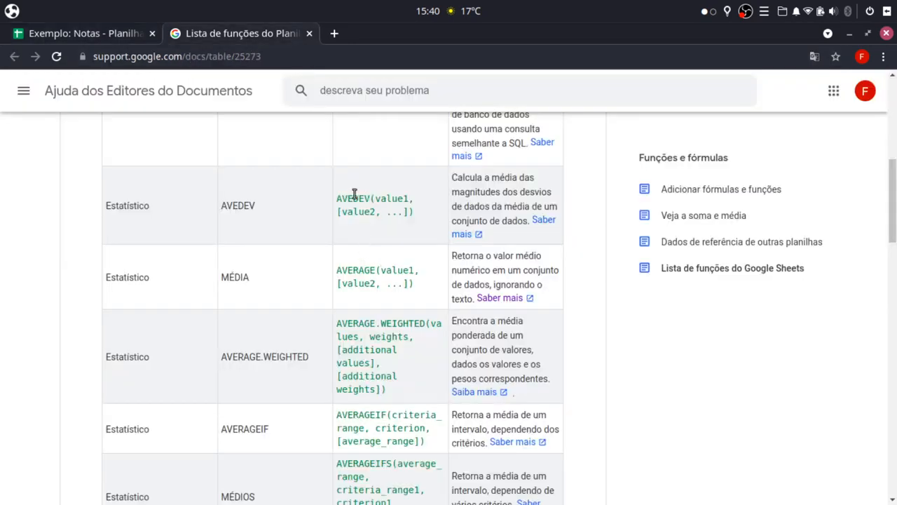
pyautogui.click(81, 33)
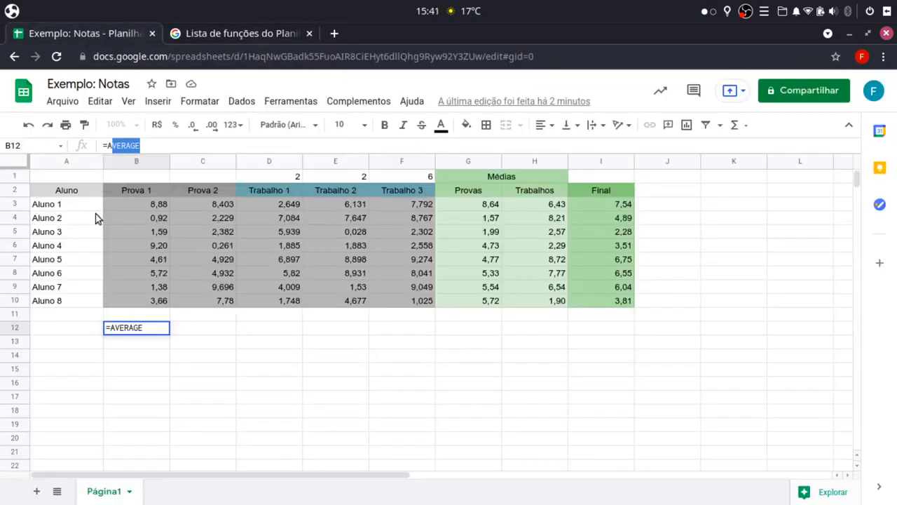
pyautogui.click(205, 145)
pyautogui.write('()')
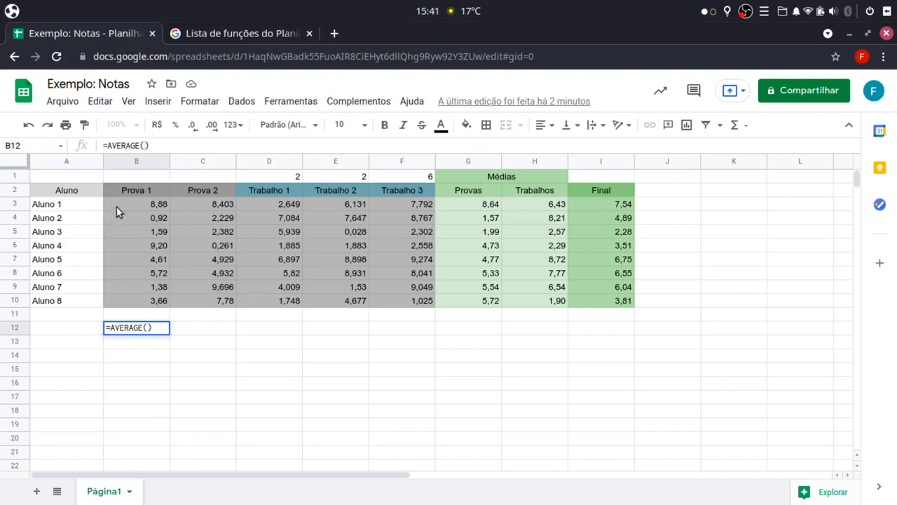
pyautogui.moveTo(116, 201); pyautogui.dragTo(162, 301)
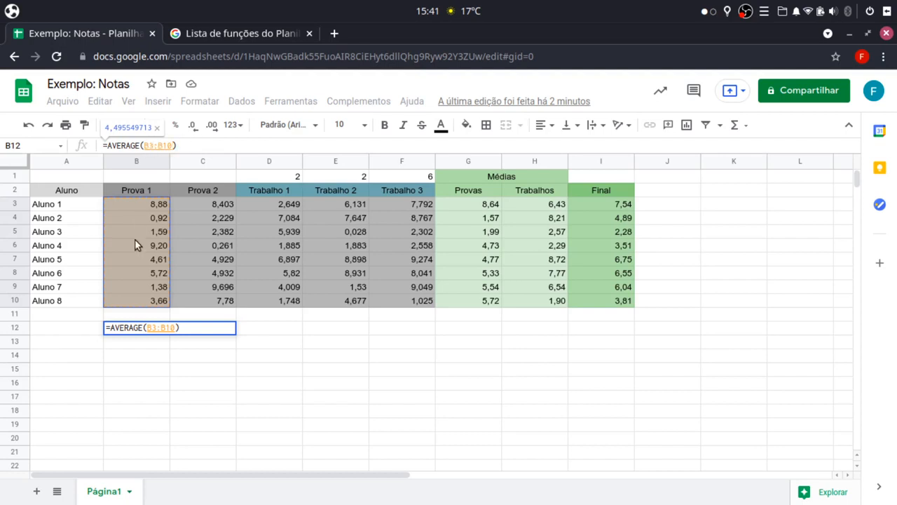
pyautogui.press('Return')
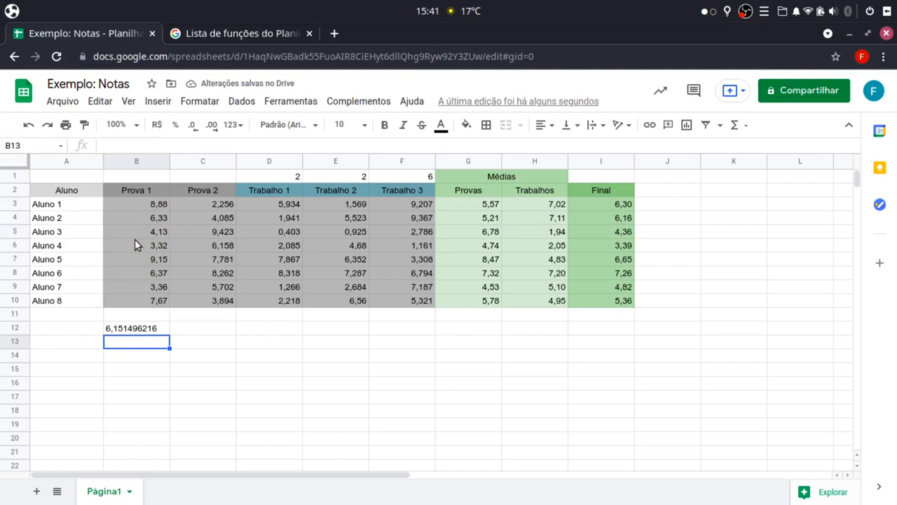
# Format the Prova 1 average in cell B12 with the Número format
pyautogui.click(120, 330)
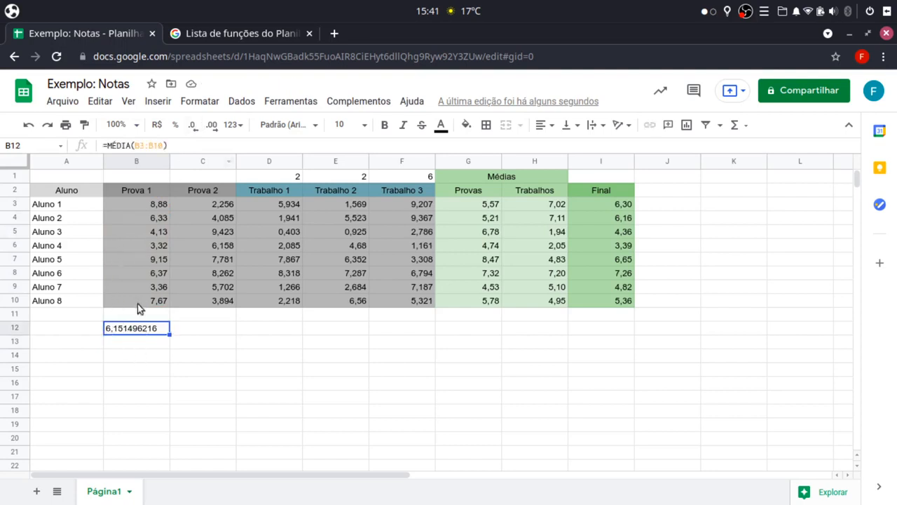
pyautogui.click(238, 125)
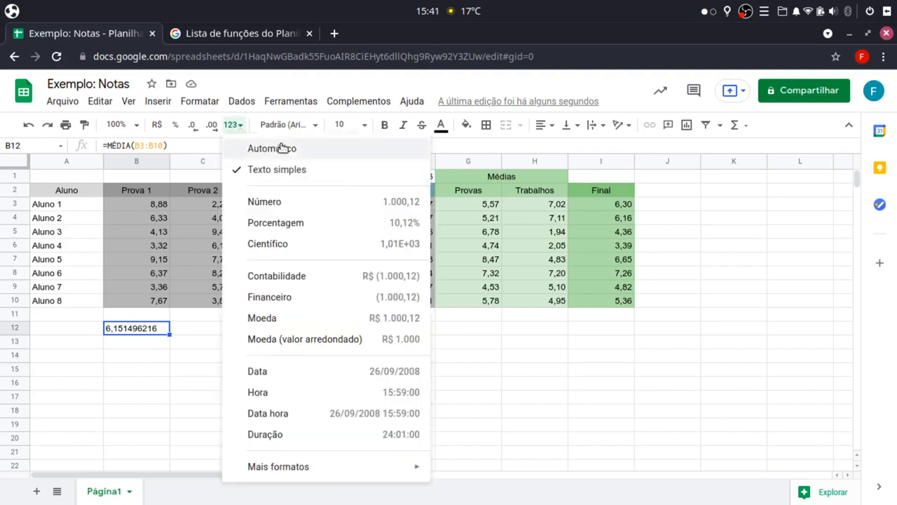
pyautogui.click(280, 209)
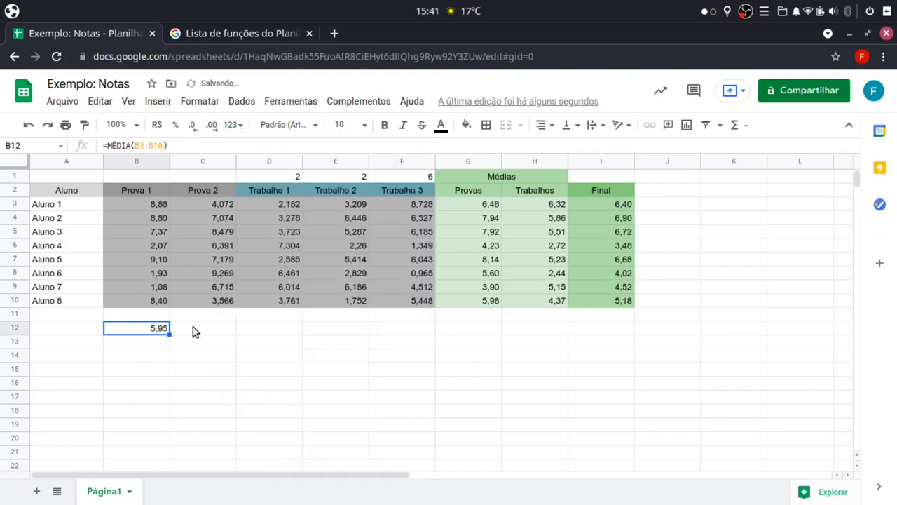
pyautogui.click(227, 343)
# Examine the function name and the cell range in the formula of cell B12
pyautogui.click(141, 331)
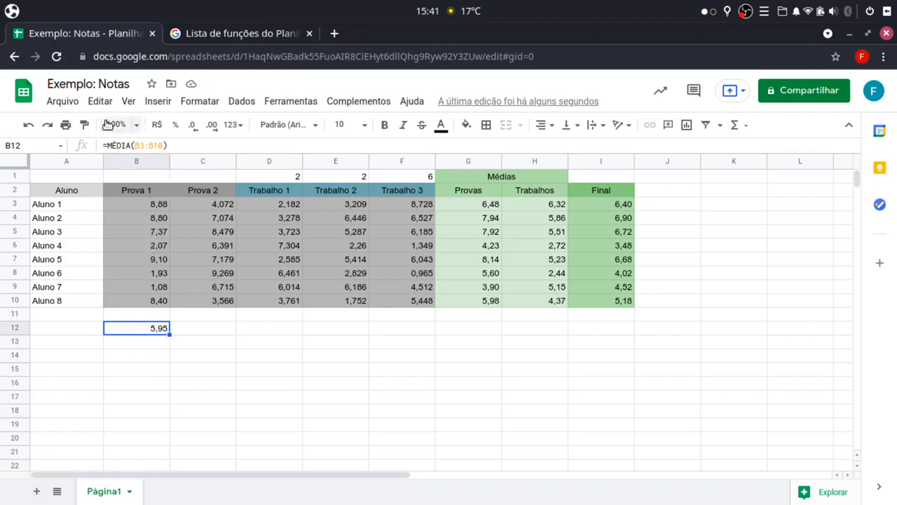
pyautogui.moveTo(110, 145); pyautogui.dragTo(130, 145)
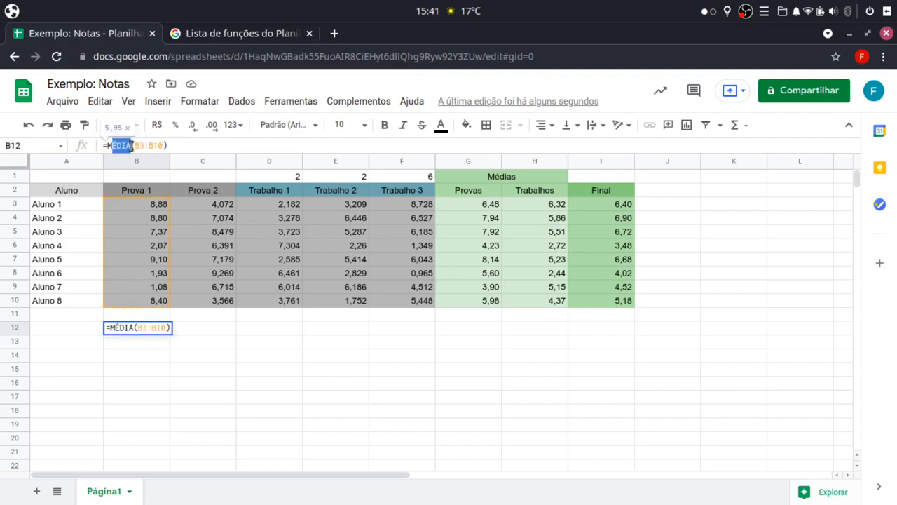
pyautogui.click(150, 145)
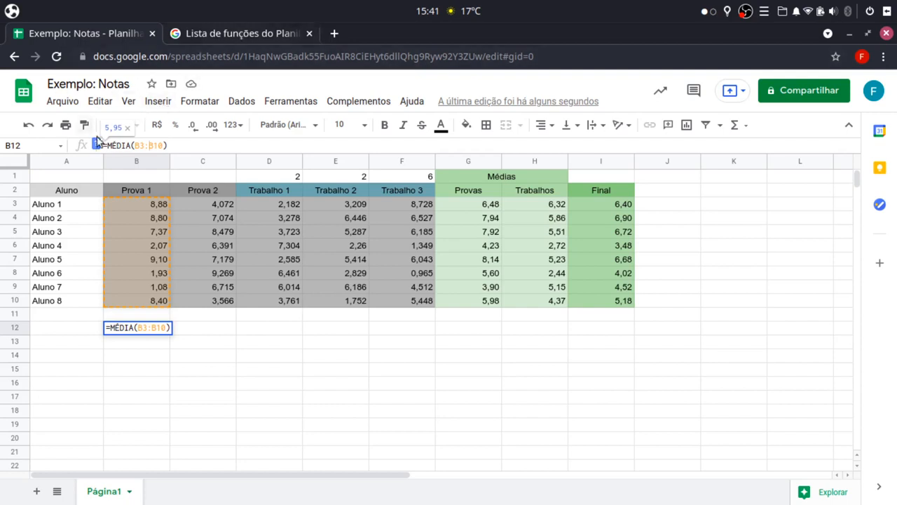
pyautogui.doubleClick(115, 145)
pyautogui.click(192, 328)
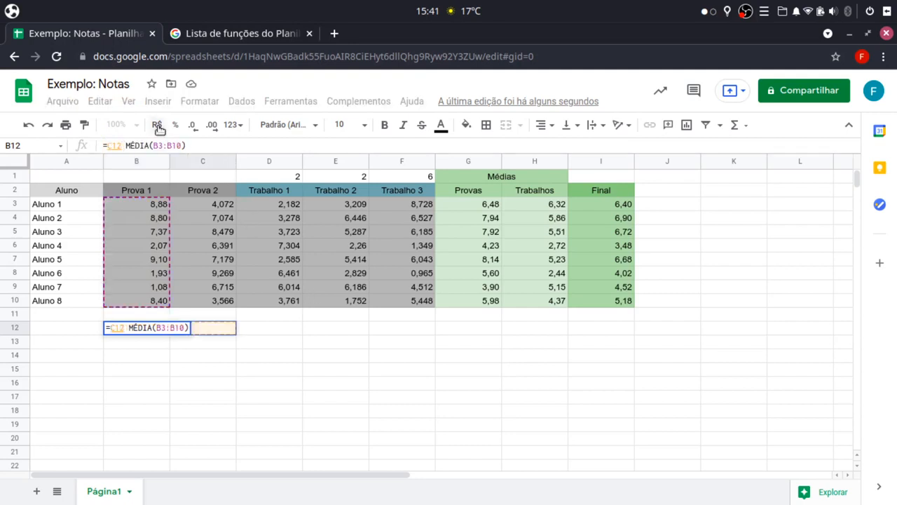
pyautogui.press('BackSpace')
pyautogui.press('BackSpace')
pyautogui.press('BackSpace')
pyautogui.press('Delete')
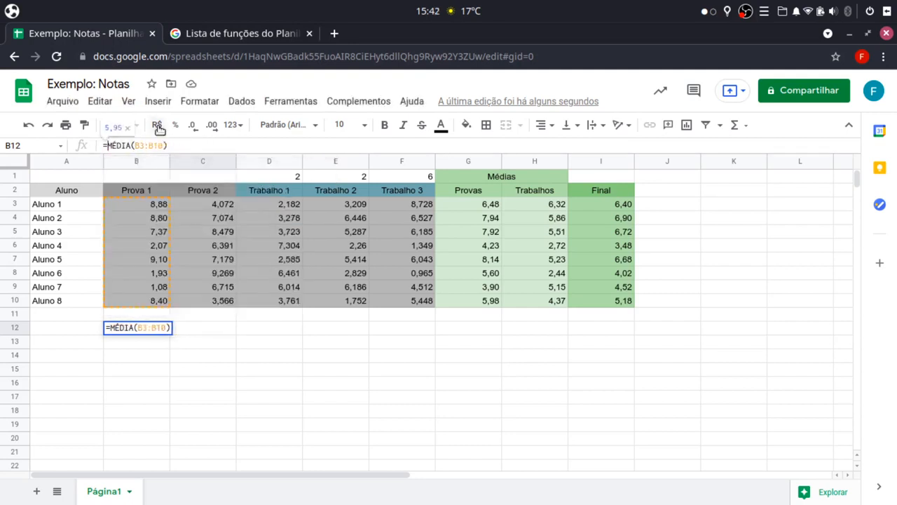
pyautogui.press('Return')
# Return to the function list page and review the AVERAGE syntax of the MÉDIA entry
pyautogui.click(237, 40)
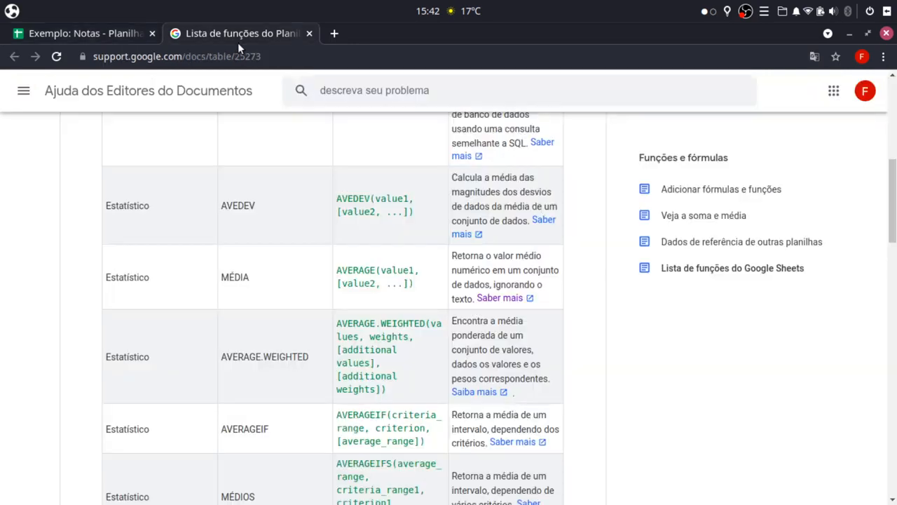
pyautogui.scroll(2, 250, 297)
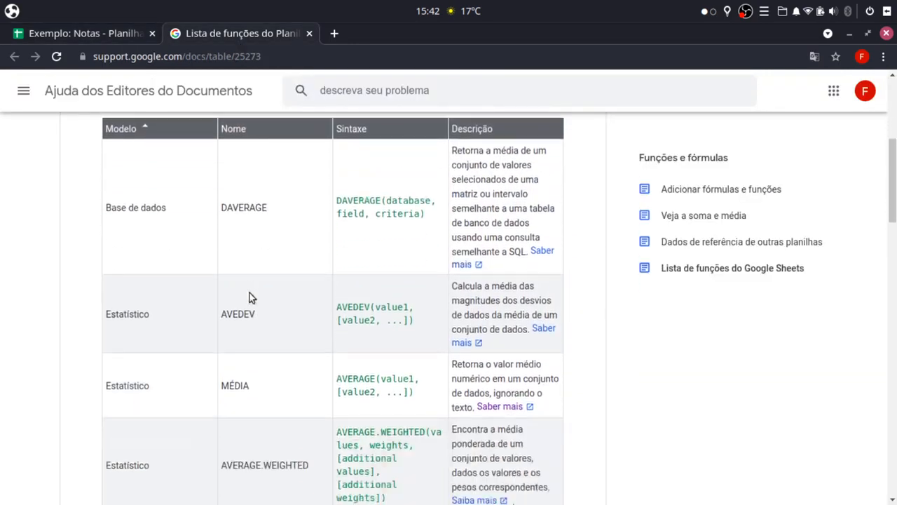
pyautogui.scroll(-2, 250, 297)
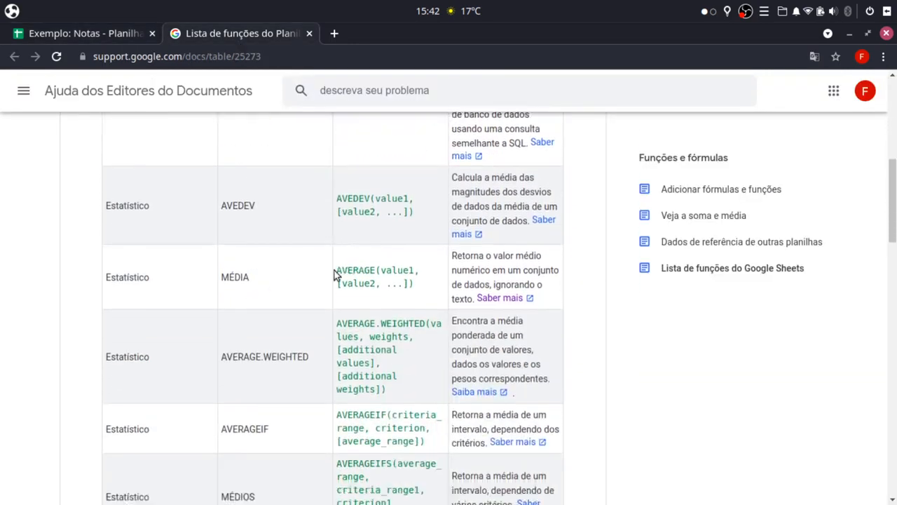
# Compare the AVERAGE name in the function list's MÉDIA entry with the function name in cell B12 of the Exemplo: Notas spreadsheet
pyautogui.moveTo(336, 270); pyautogui.dragTo(377, 269)
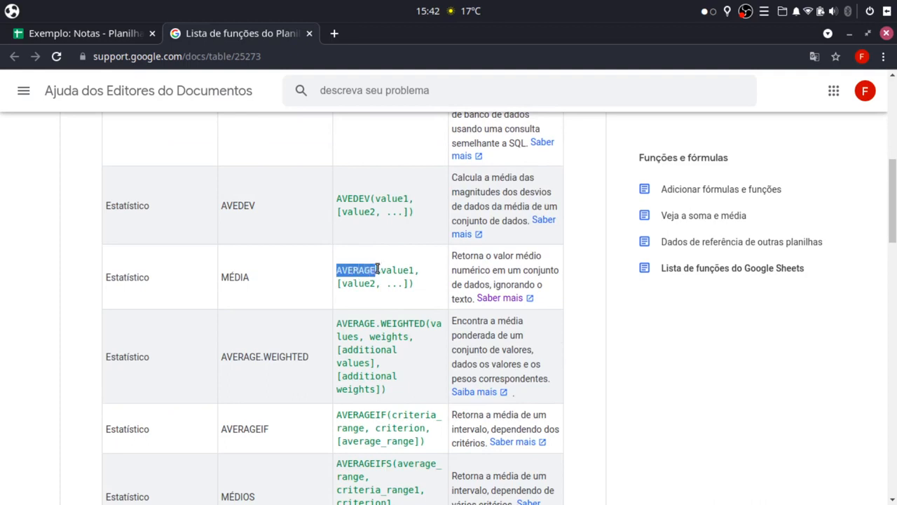
pyautogui.moveTo(377, 269); pyautogui.dragTo(377, 269)
pyautogui.click(48, 38)
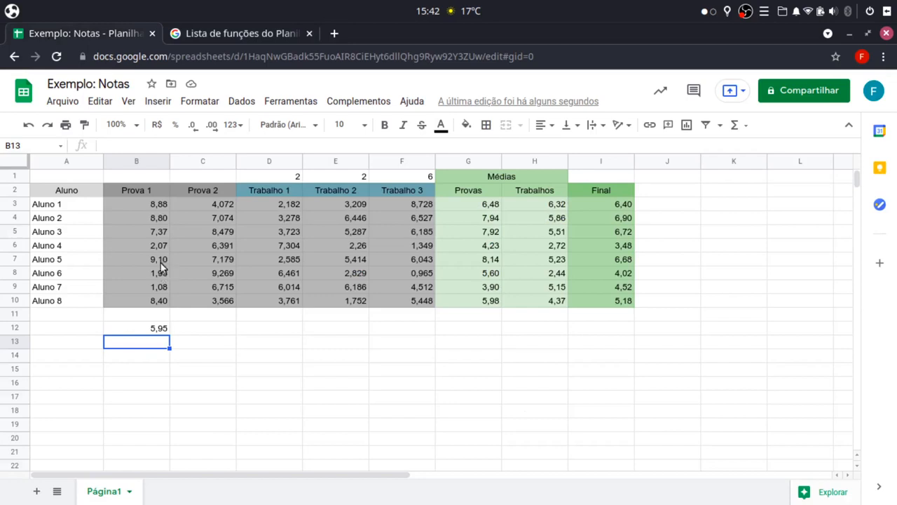
pyautogui.click(150, 329)
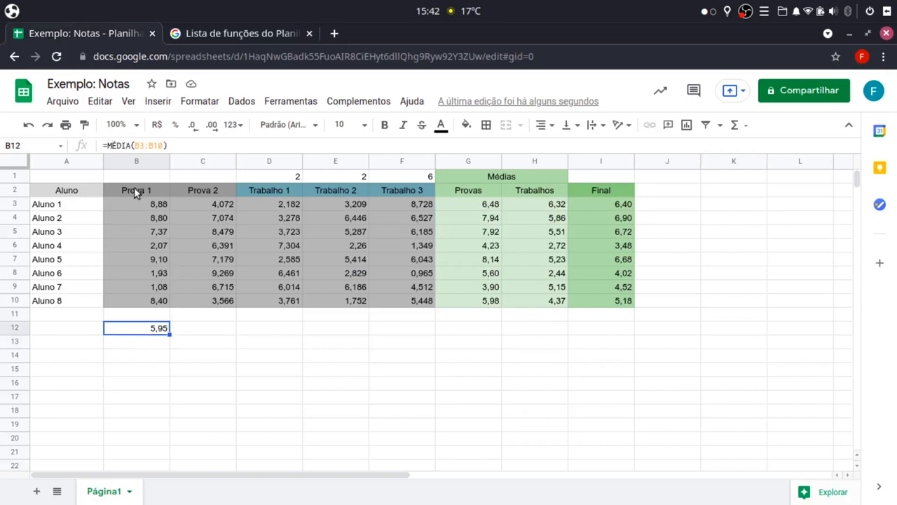
pyautogui.click(225, 33)
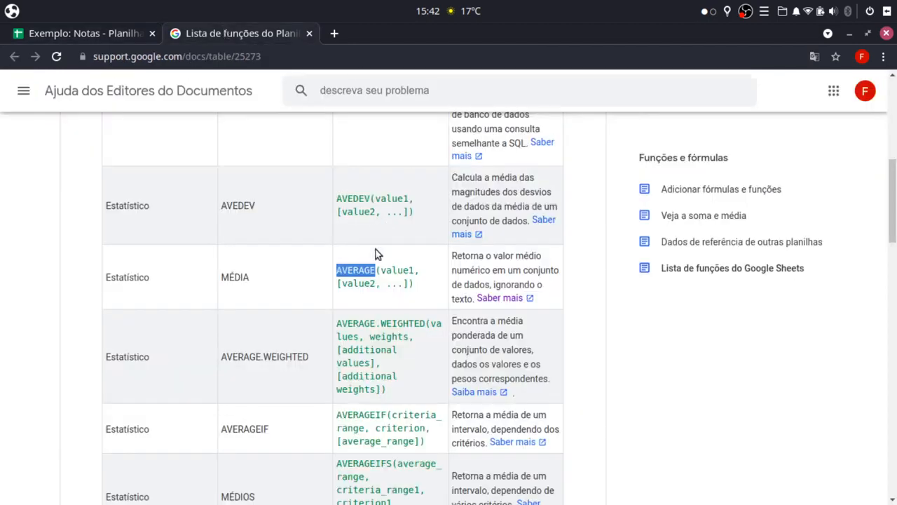
pyautogui.click(77, 33)
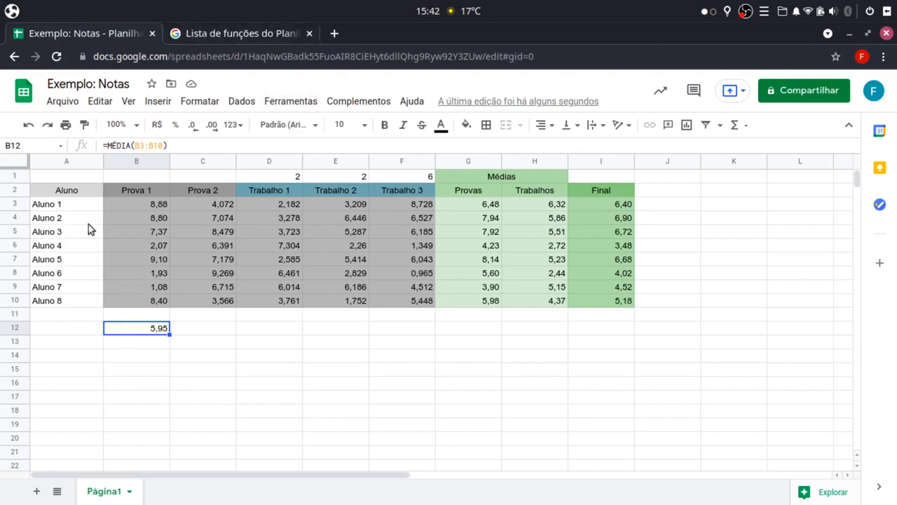
# Compare the manual average formulas in cells G3 and I3 with the MÉDIA formula in B12 and its B3:B10 range
pyautogui.click(484, 209)
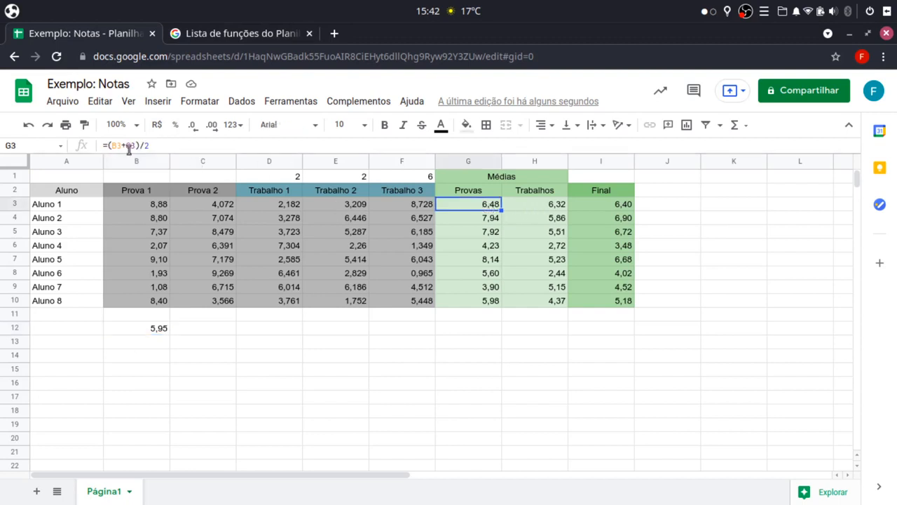
pyautogui.click(608, 205)
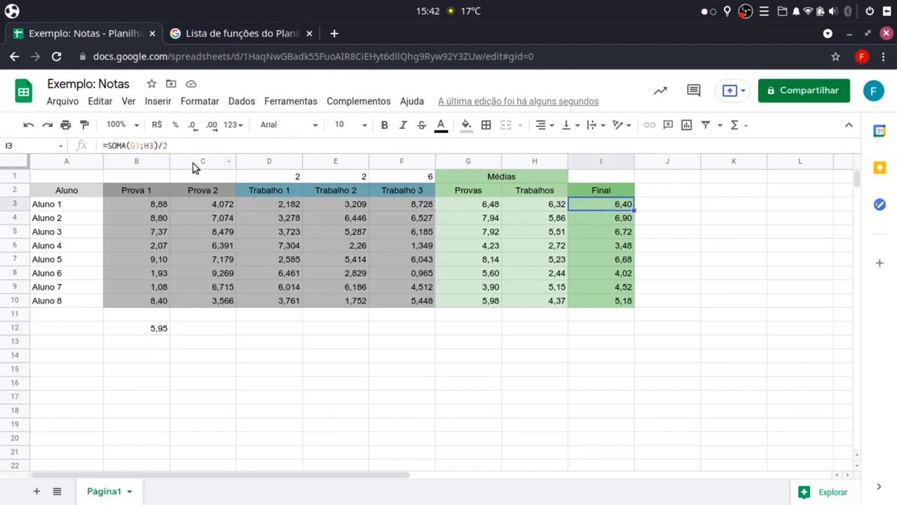
pyautogui.click(159, 332)
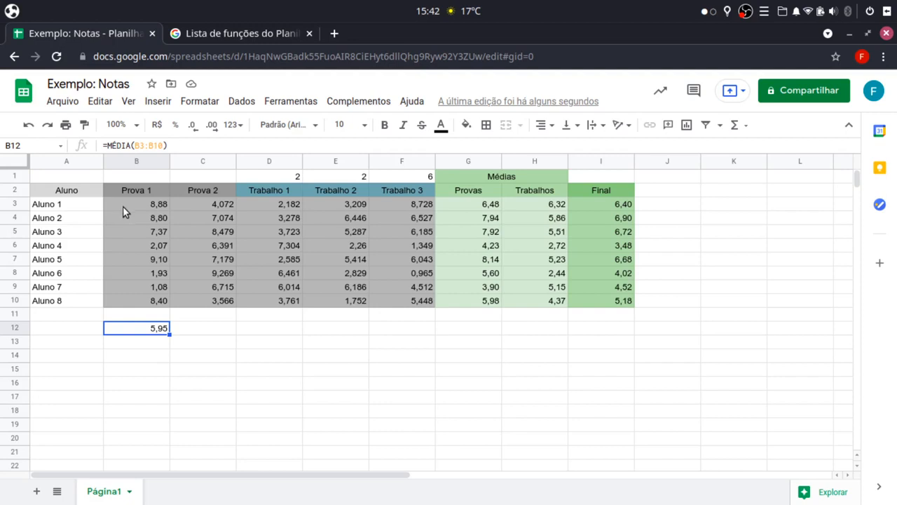
pyautogui.moveTo(117, 203); pyautogui.dragTo(150, 315)
pyautogui.click(150, 327)
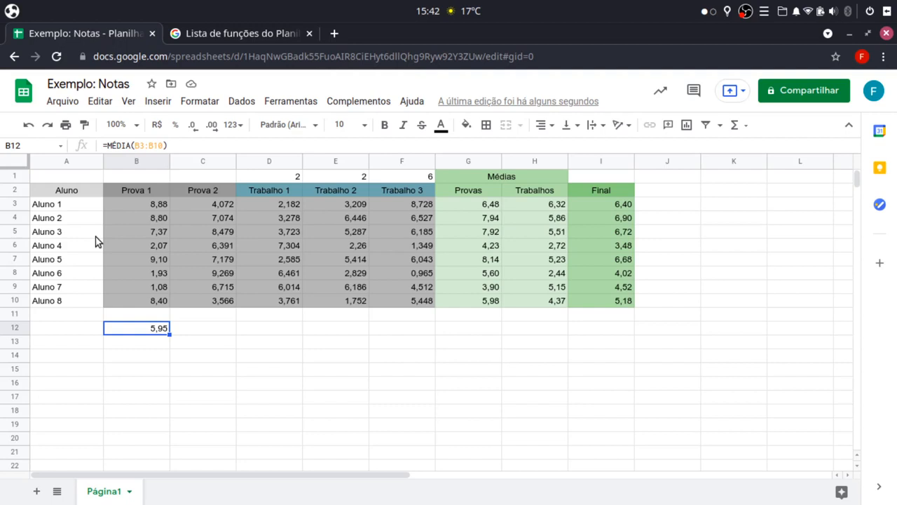
pyautogui.click(200, 319)
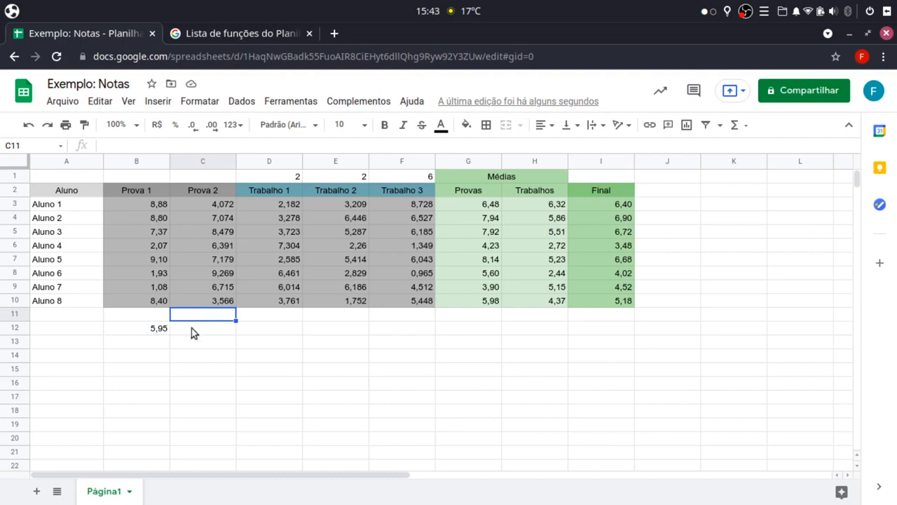
pyautogui.click(133, 231)
pyautogui.click(153, 327)
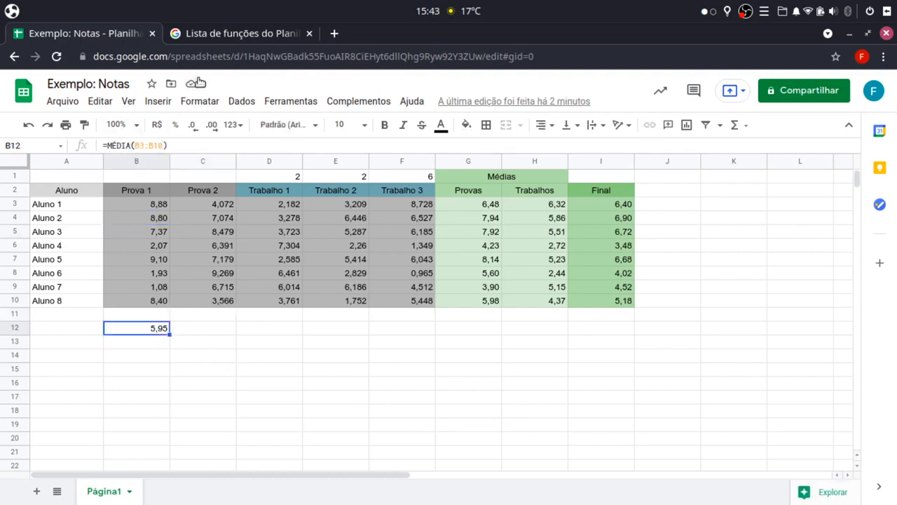
# Return to the function list page and examine the AVERAGE.WEIGHTED entry's name and syntax below MÉDIA
pyautogui.click(204, 35)
pyautogui.scroll(-1, 189, 308)
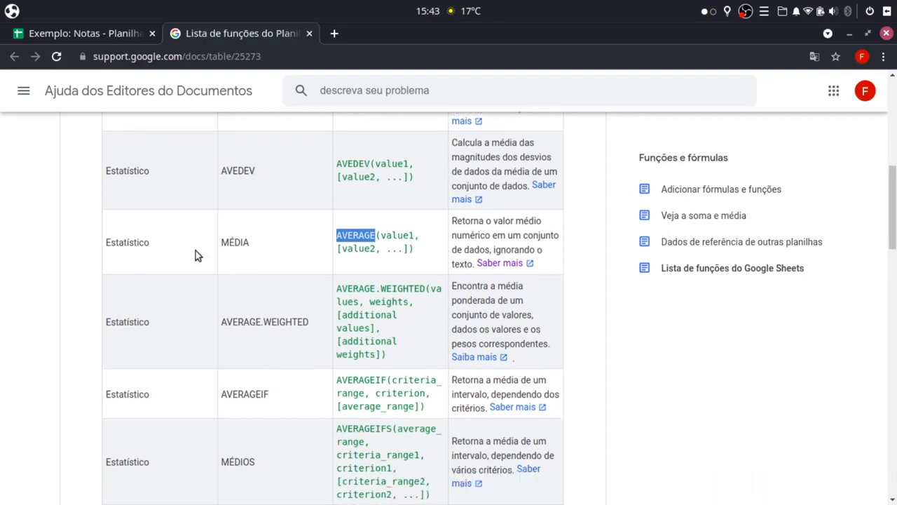
pyautogui.moveTo(226, 322); pyautogui.dragTo(308, 321)
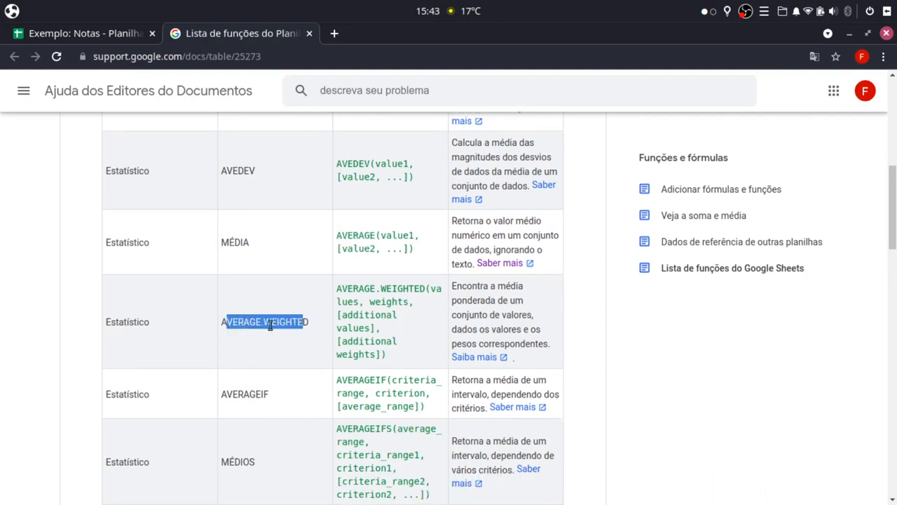
pyautogui.click(272, 324)
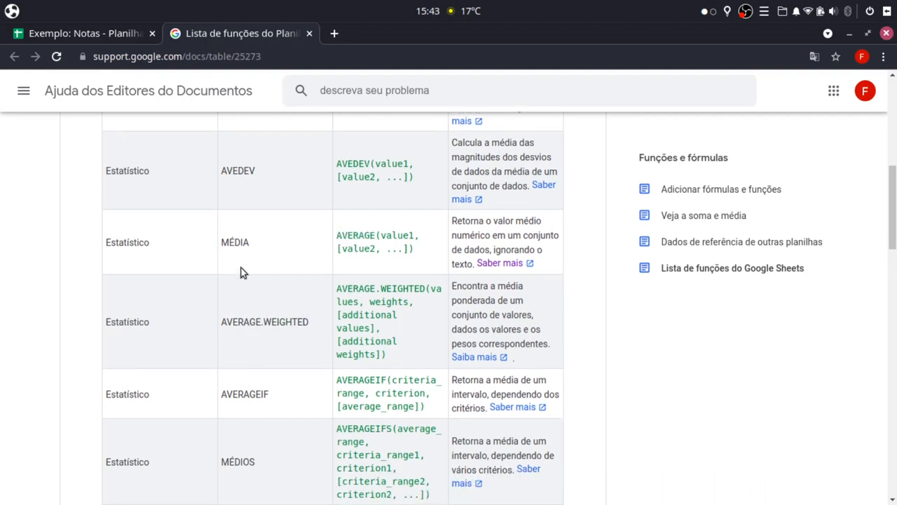
pyautogui.doubleClick(272, 319)
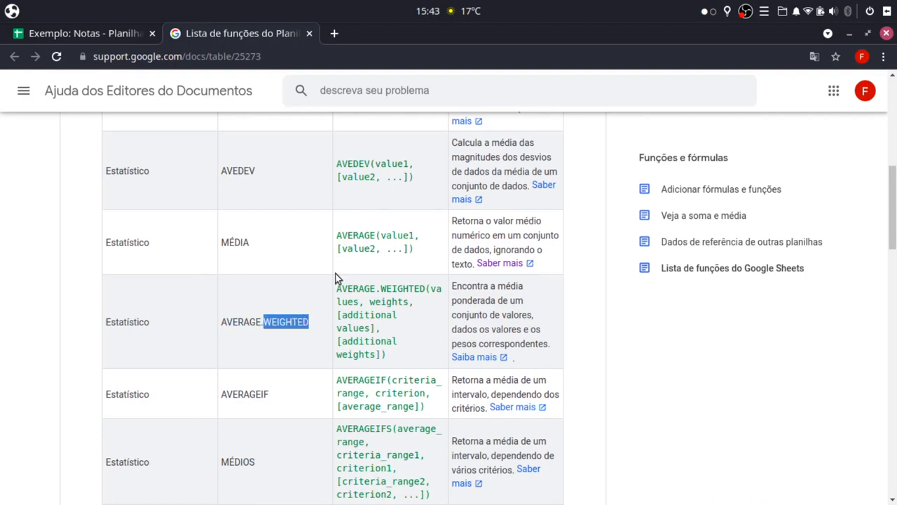
pyautogui.click(354, 287)
pyautogui.moveTo(339, 288); pyautogui.dragTo(425, 288)
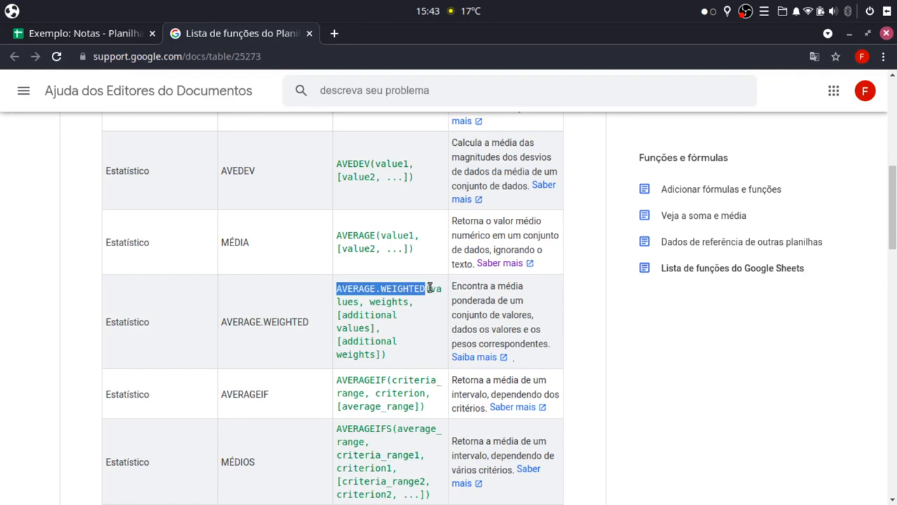
pyautogui.click(434, 287)
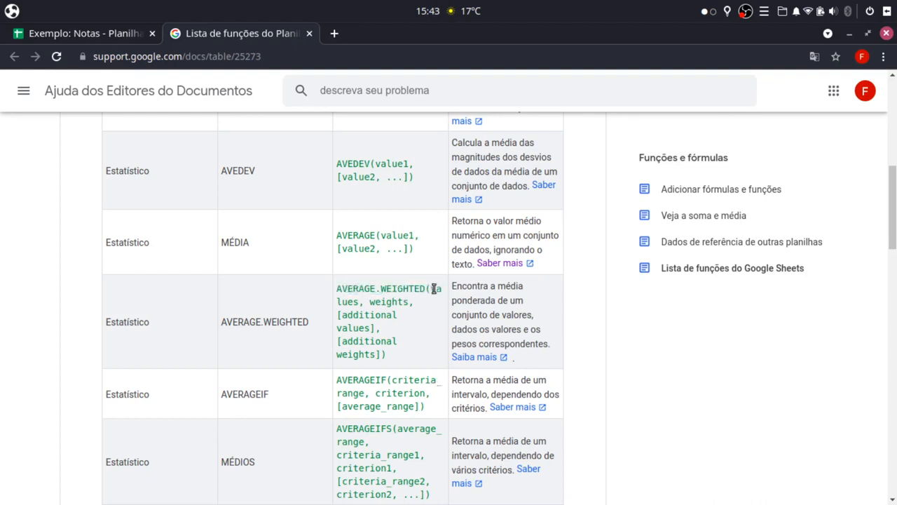
# Review the weights and additional values arguments of AVERAGE.WEIGHTED and the description of its values and corresponding weights
pyautogui.doubleClick(373, 298)
pyautogui.moveTo(332, 315); pyautogui.dragTo(372, 319)
pyautogui.click(373, 319)
pyautogui.moveTo(474, 315); pyautogui.dragTo(534, 315)
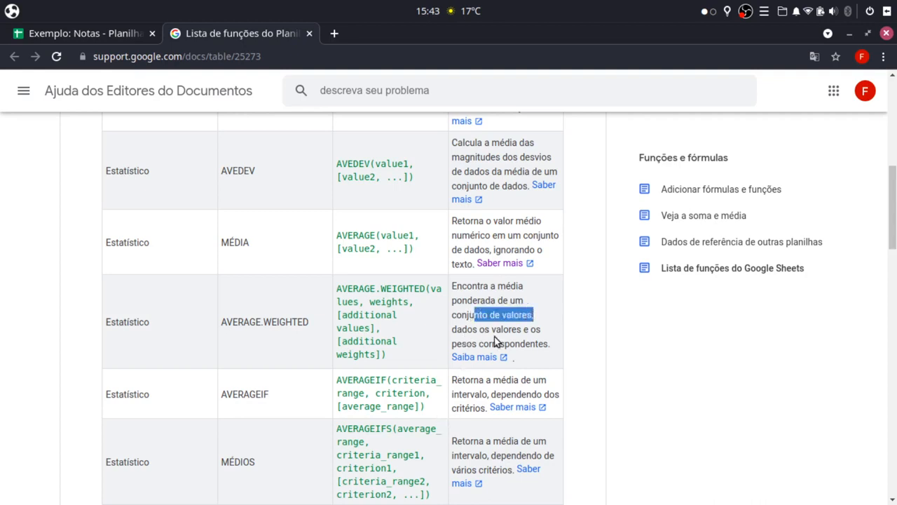
pyautogui.moveTo(485, 330); pyautogui.dragTo(539, 343)
pyautogui.click(186, 210)
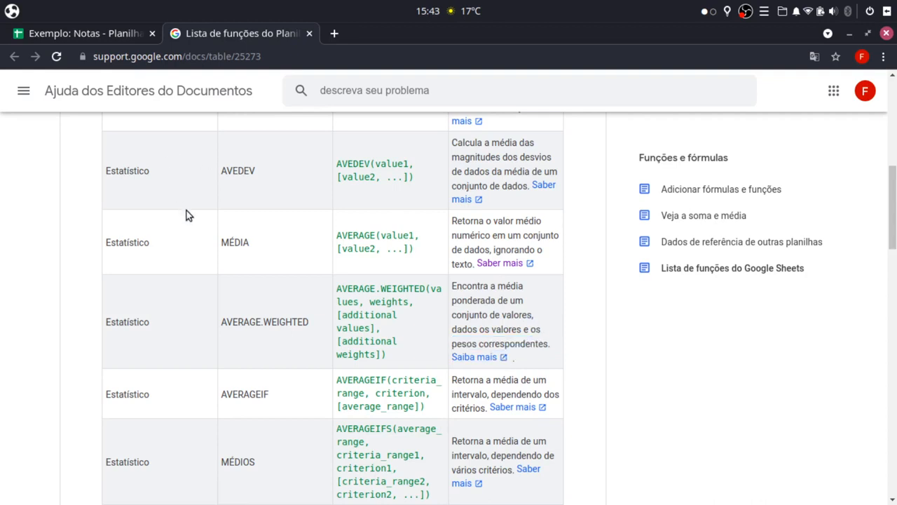
# In the Exemplo: Notas spreadsheet, examine the Prova 1 grades, Aluno 1's Trabalho grades and the manual weighted formula in cell H3
pyautogui.click(64, 34)
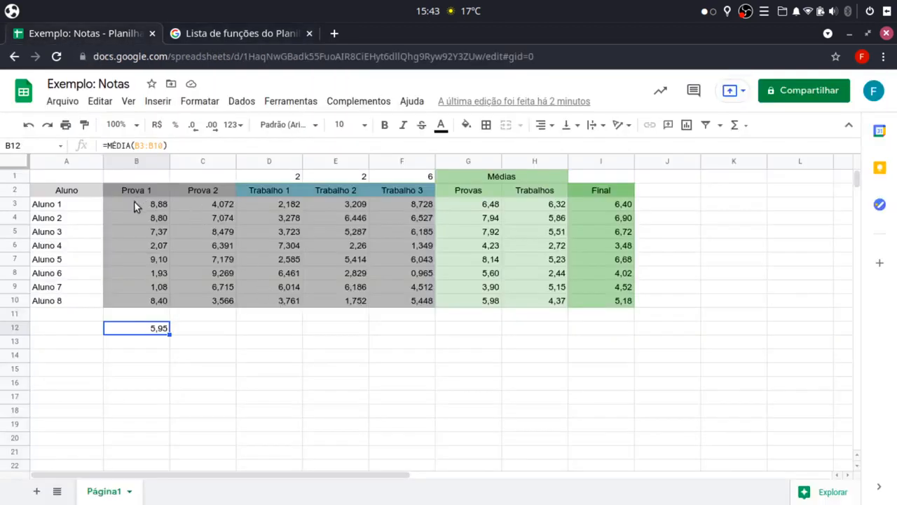
pyautogui.moveTo(135, 206); pyautogui.dragTo(149, 303)
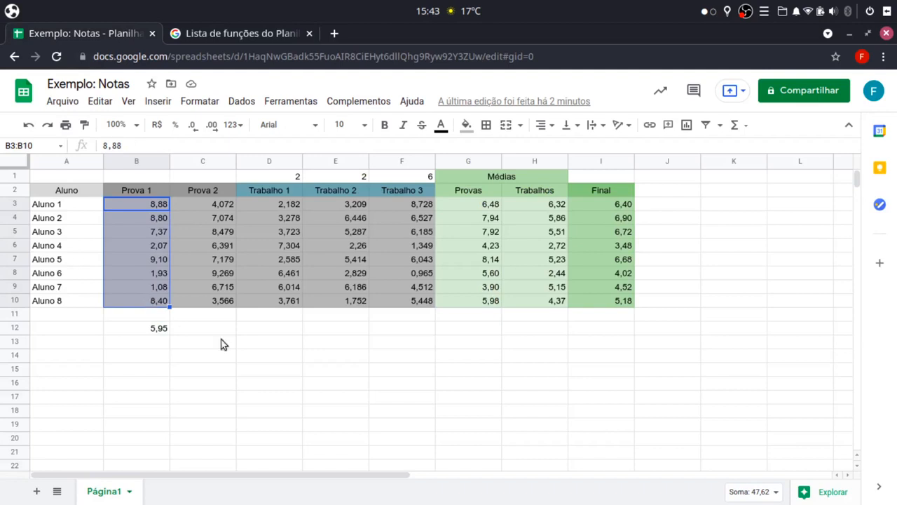
pyautogui.click(240, 345)
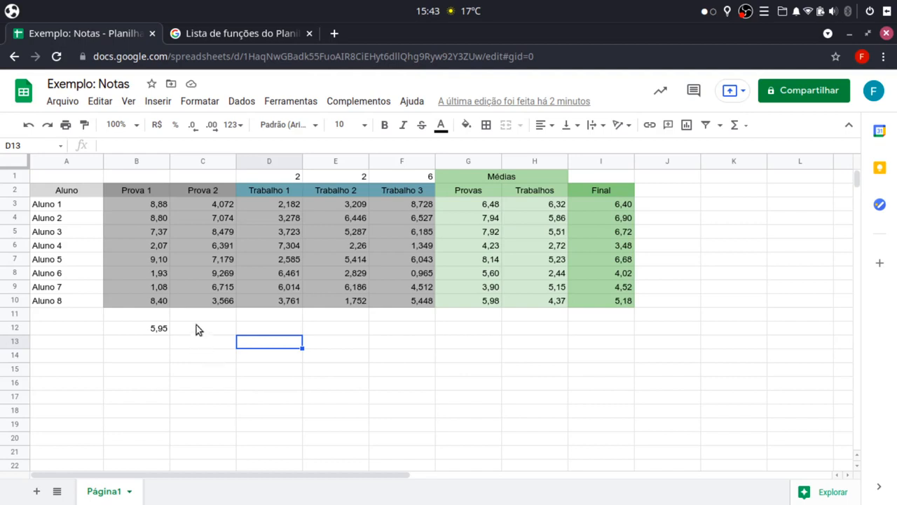
pyautogui.moveTo(272, 202); pyautogui.dragTo(418, 206)
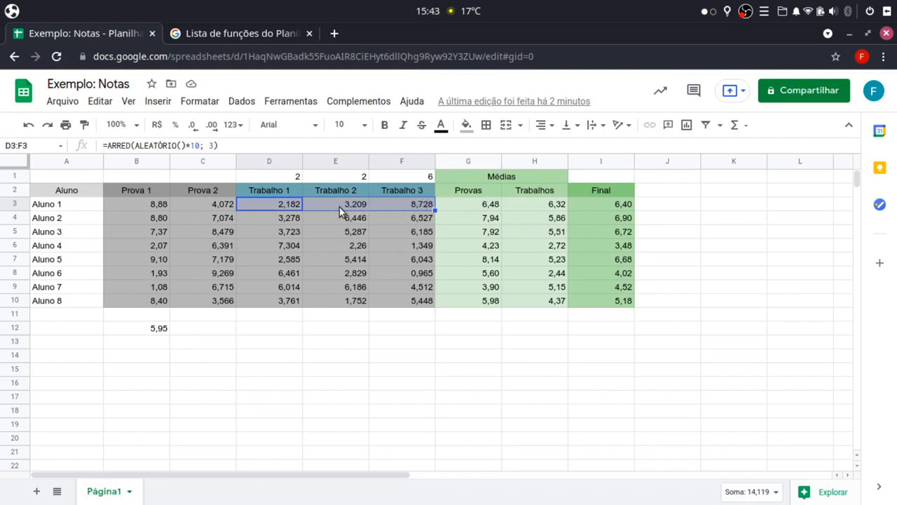
pyautogui.click(541, 203)
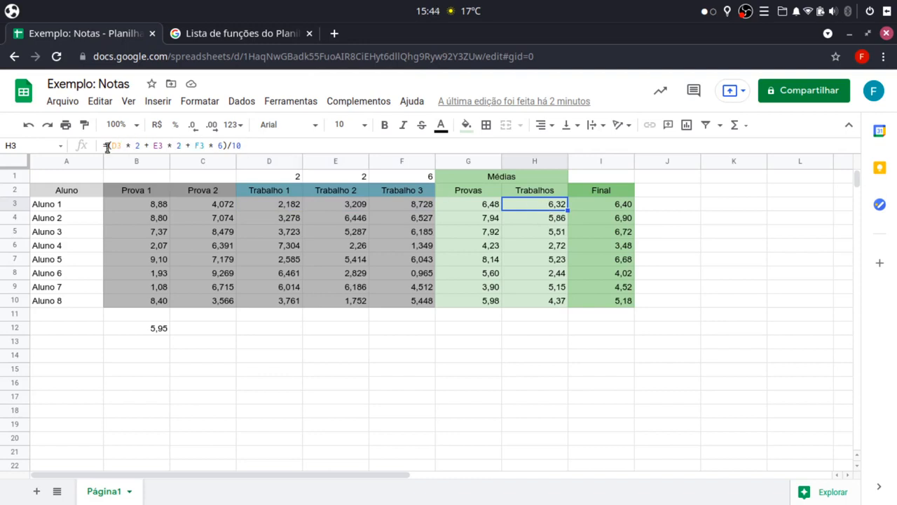
pyautogui.moveTo(106, 146); pyautogui.dragTo(306, 146)
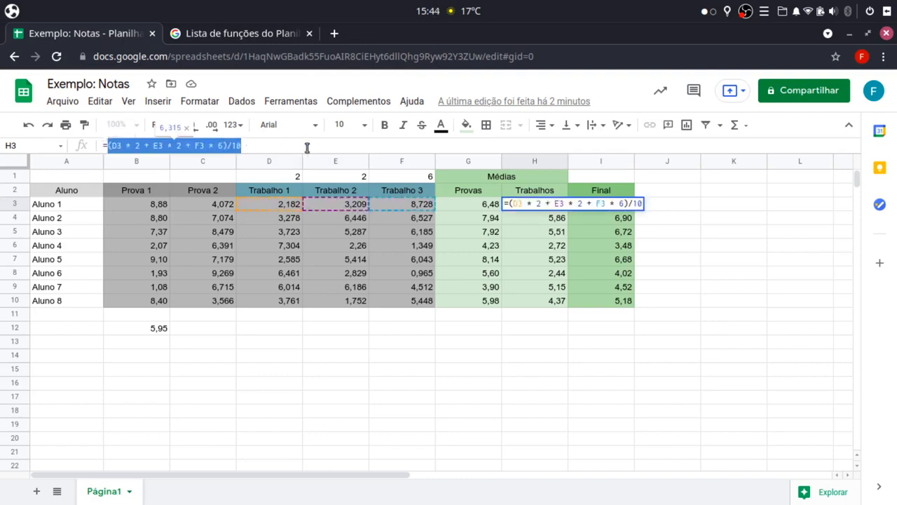
pyautogui.click(482, 429)
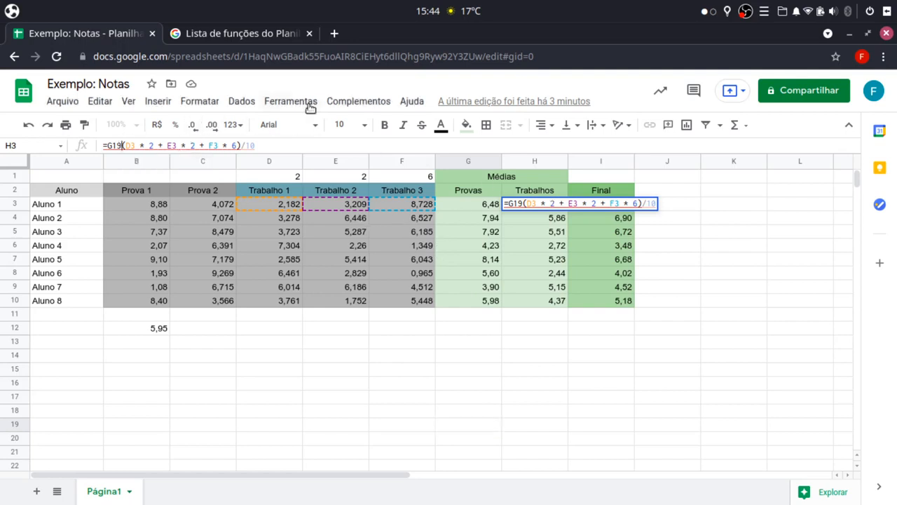
pyautogui.press('BackSpace')
pyautogui.press('BackSpace')
pyautogui.press('BackSpace')
pyautogui.press('Return')
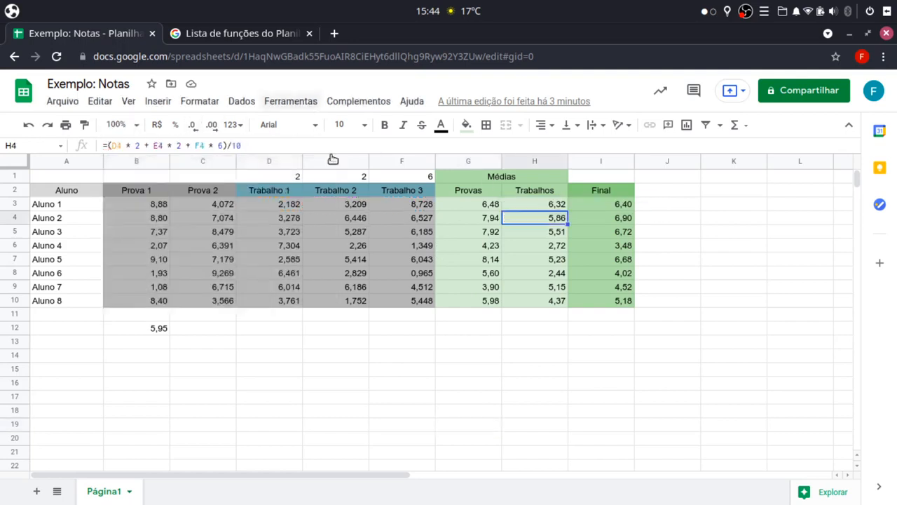
# Enter =AVERAGE.WEIGHTED(D3:F3) in cell H12, using Aluno 1's three Trabalho grades as the values
pyautogui.click(519, 332)
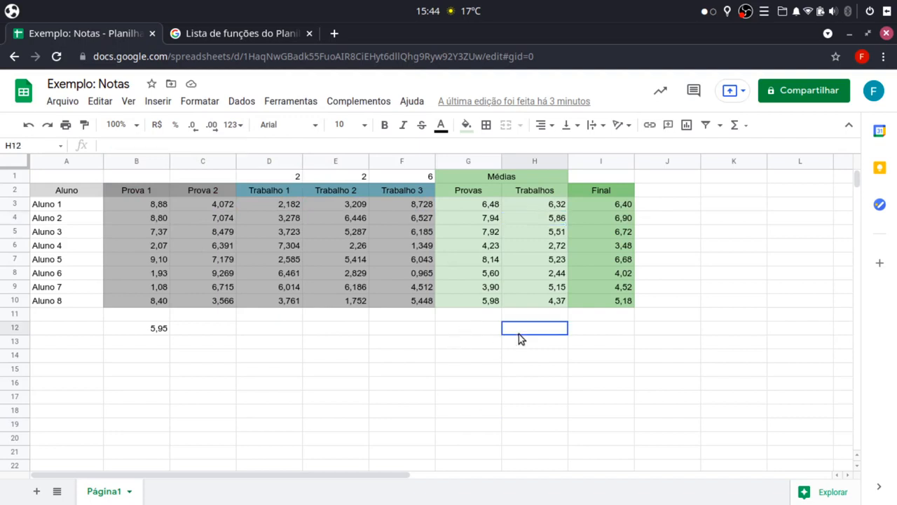
pyautogui.click(267, 143)
pyautogui.write('=')
pyautogui.write('AVERAGE.WEIGHTED')
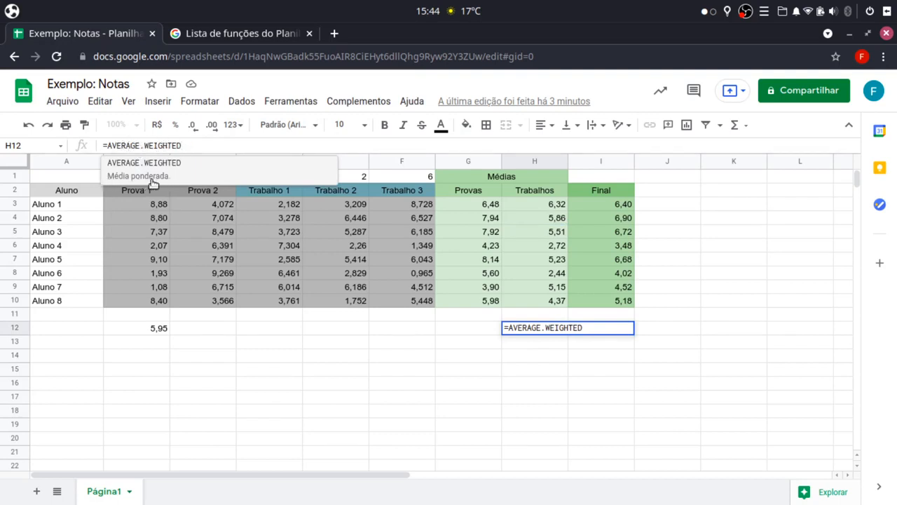
pyautogui.write('(')
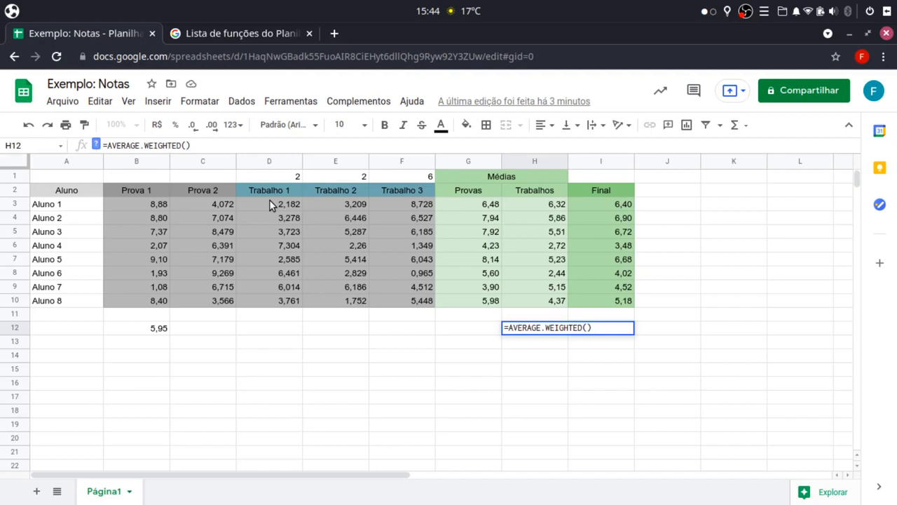
pyautogui.moveTo(255, 203); pyautogui.dragTo(427, 206)
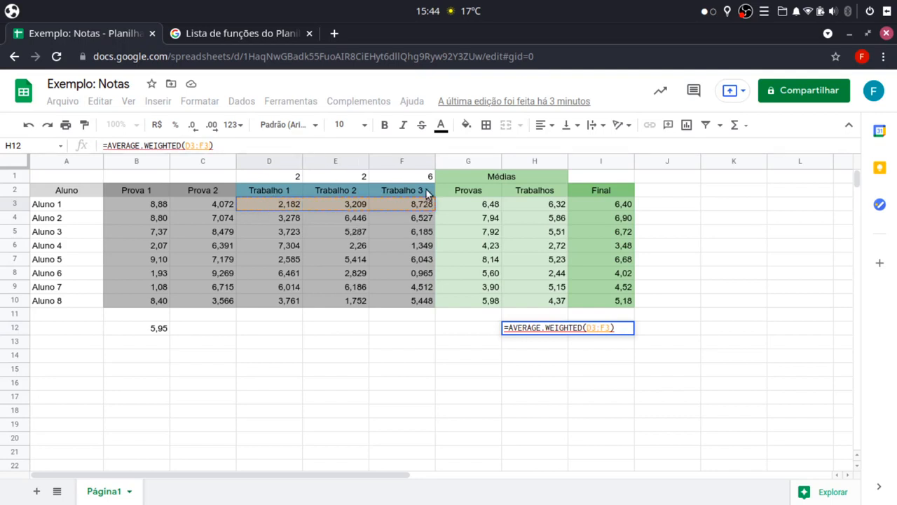
pyautogui.press('Return')
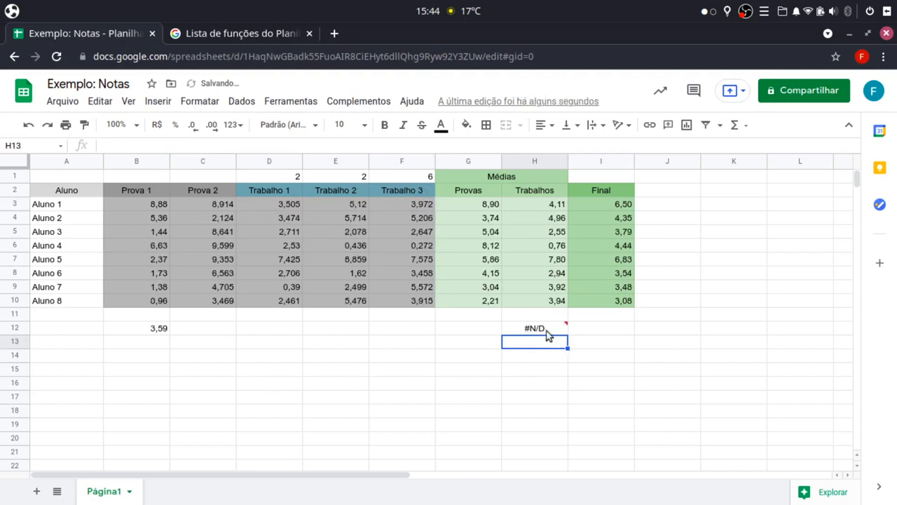
# Read the error details of cell H12 and check the AVERAGE.WEIGHTED description on the function list page
pyautogui.click(547, 331)
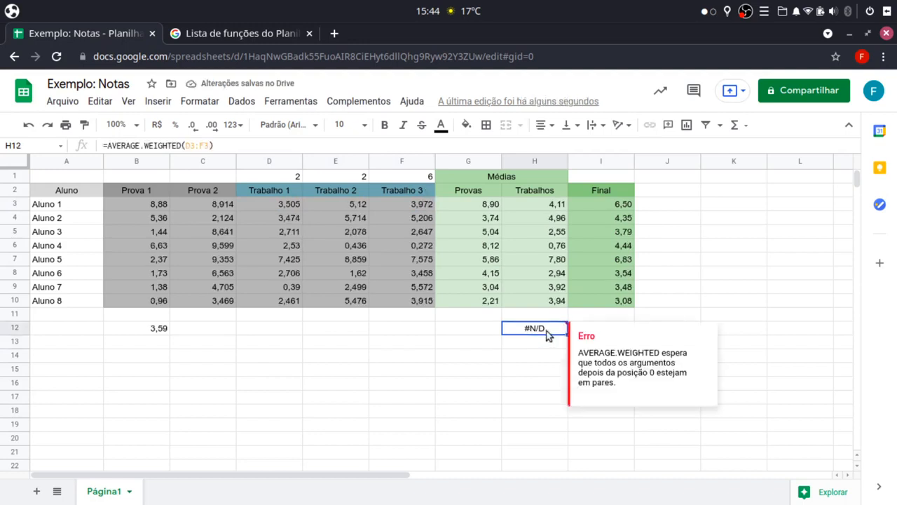
pyautogui.click(220, 33)
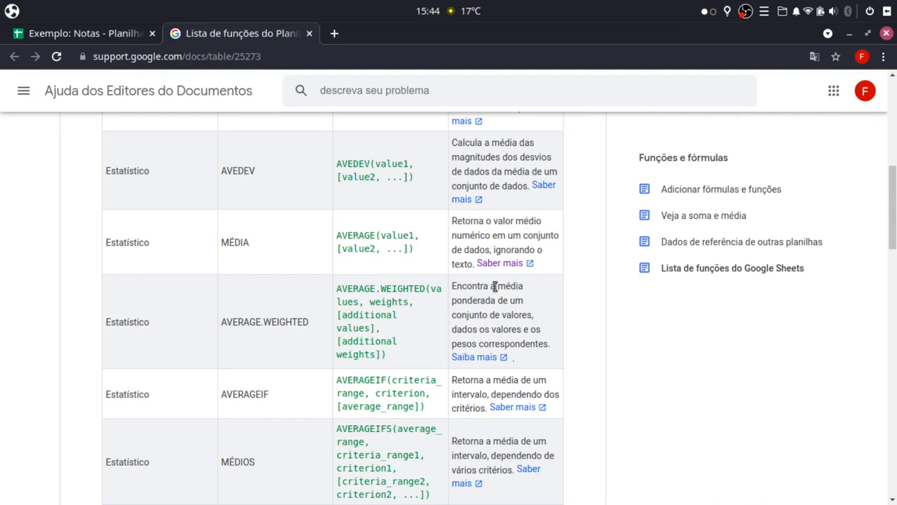
pyautogui.moveTo(503, 330); pyautogui.dragTo(548, 354)
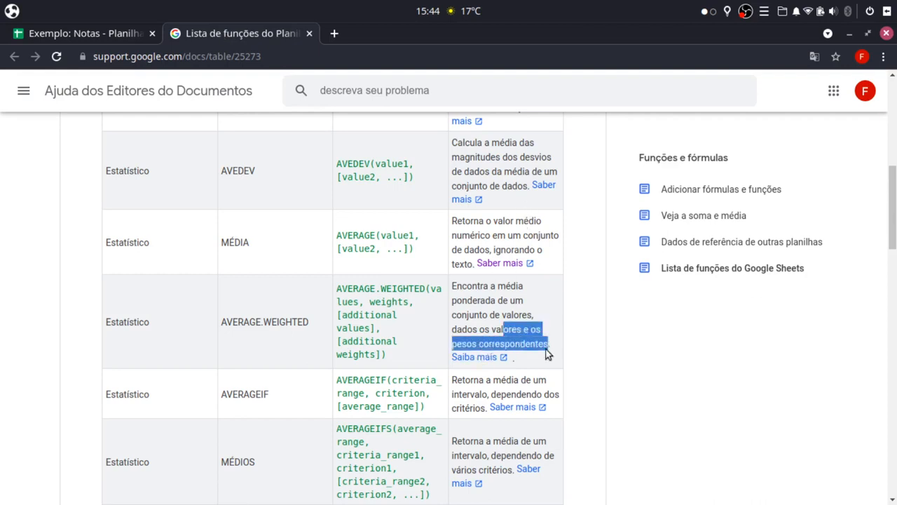
# Add the weights range D1:F1 to the H12 formula in Exemplo: Notas, making it =AVERAGE.WEIGHTED(D3:F3;D1:F1)
pyautogui.click(240, 217)
pyautogui.click(77, 33)
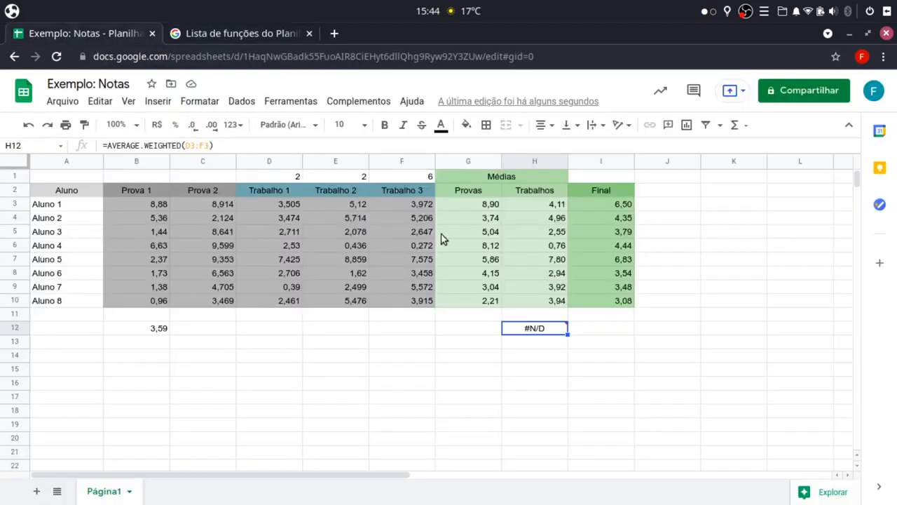
pyautogui.click(210, 143)
pyautogui.write(';')
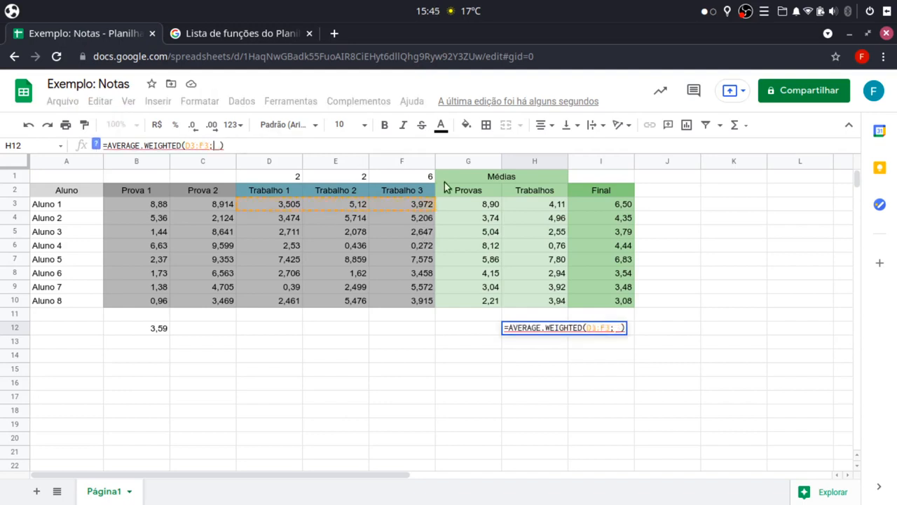
pyautogui.press('Right')
pyautogui.press('Left')
pyautogui.moveTo(270, 179); pyautogui.dragTo(435, 176)
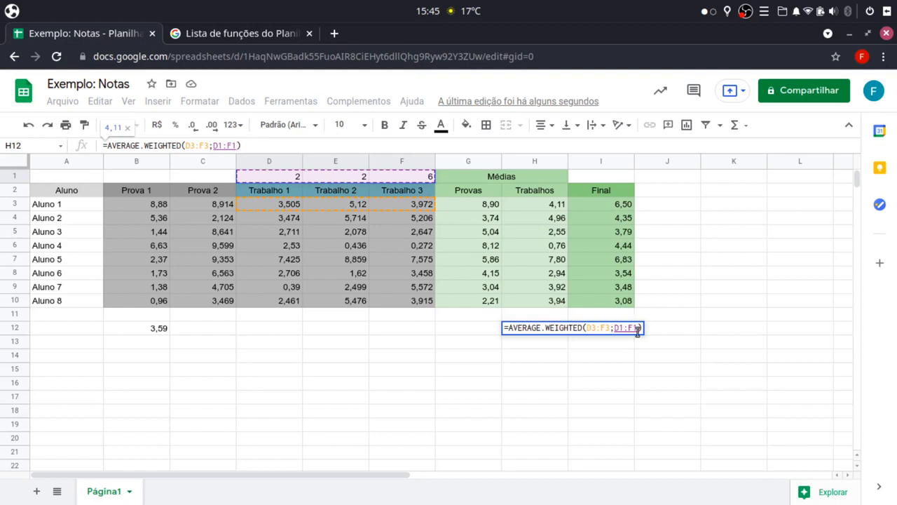
pyautogui.press('Return')
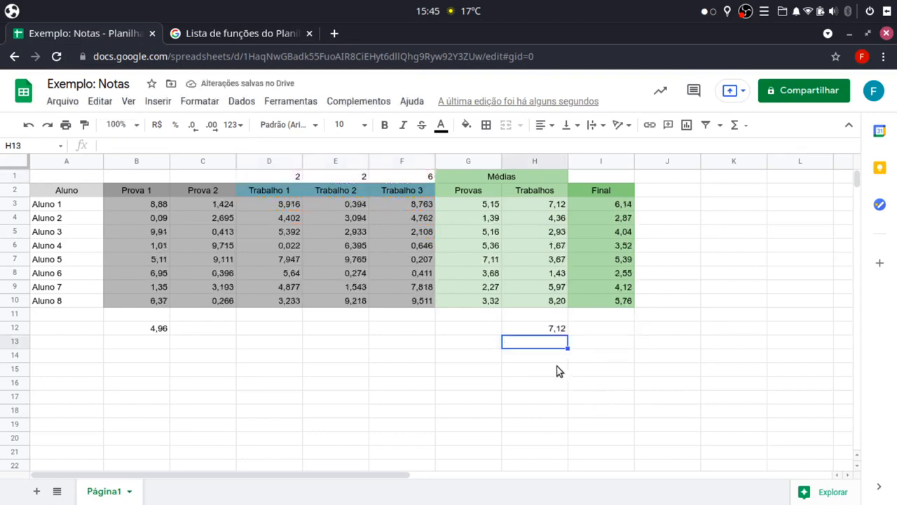
# Compare the AVERAGE.WEIGHTED result in cell H12 with Aluno 1's manually weighted Trabalhos average in H3
pyautogui.press('Up')
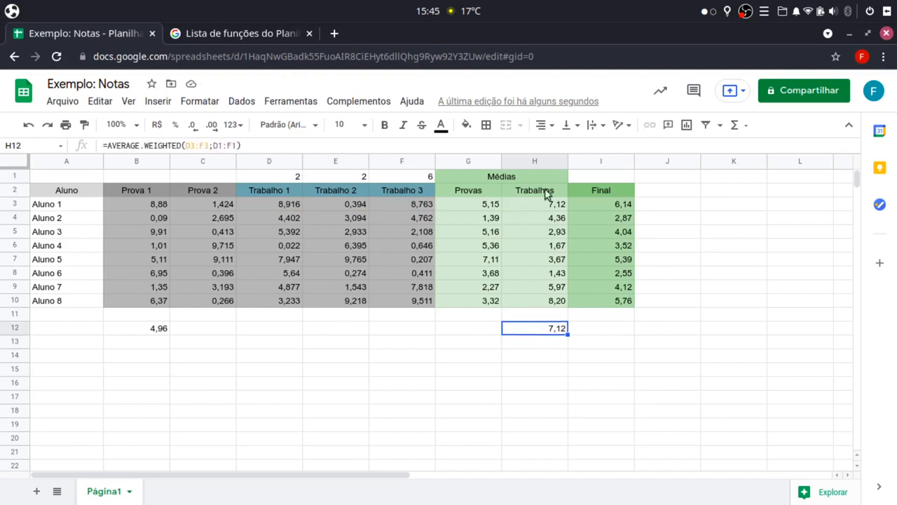
pyautogui.click(538, 203)
pyautogui.click(558, 333)
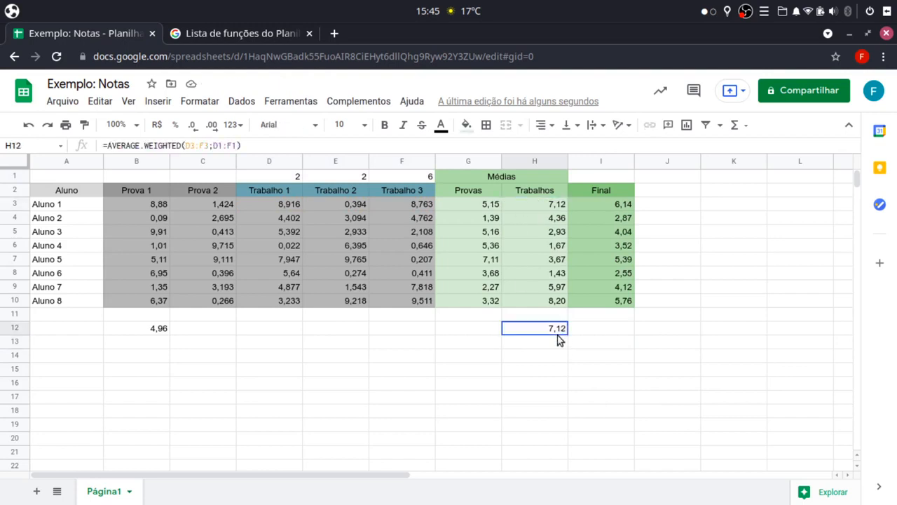
pyautogui.click(545, 204)
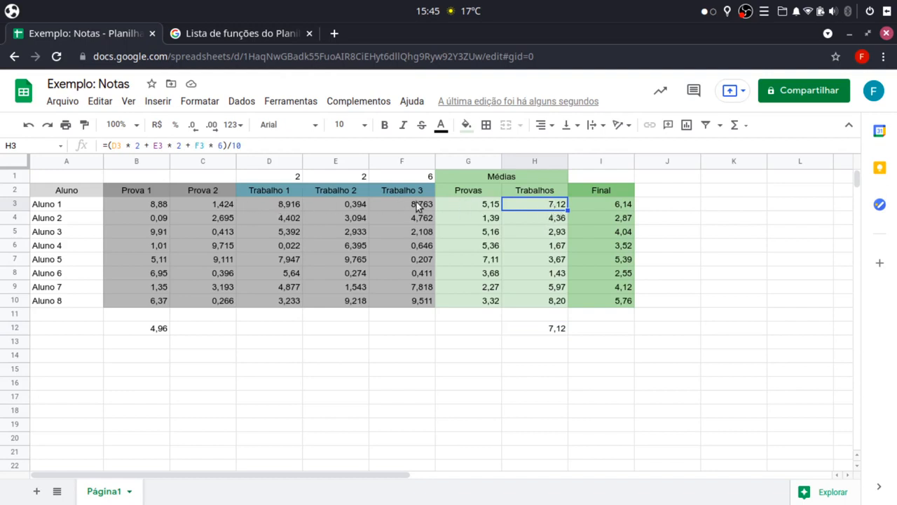
pyautogui.click(573, 324)
pyautogui.click(532, 326)
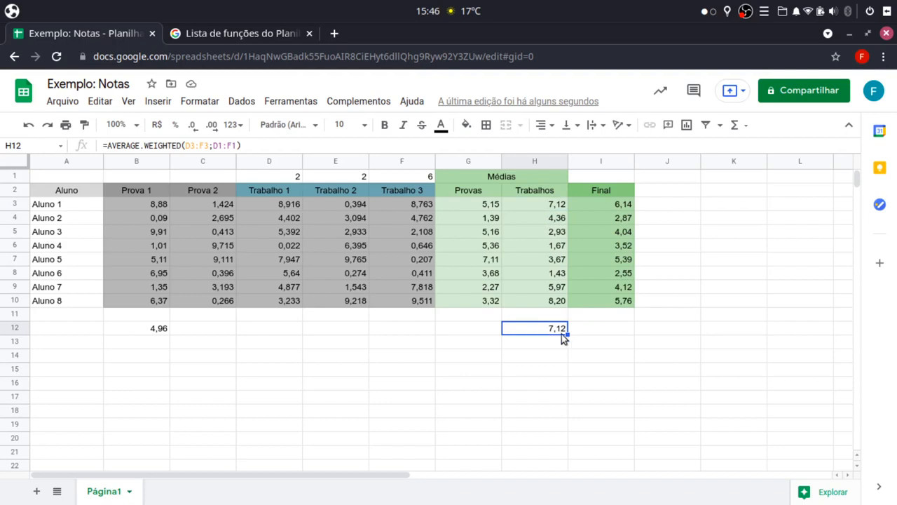
# Set cell H12's number format to Automático and compare its decimals with Aluno 1's Trabalhos average in H3
pyautogui.click(231, 125)
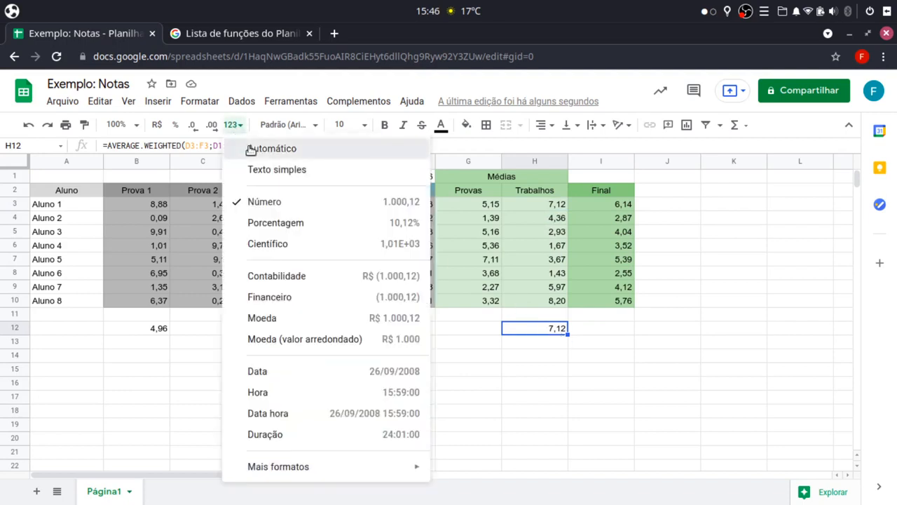
pyautogui.click(249, 147)
pyautogui.click(571, 328)
pyautogui.click(552, 328)
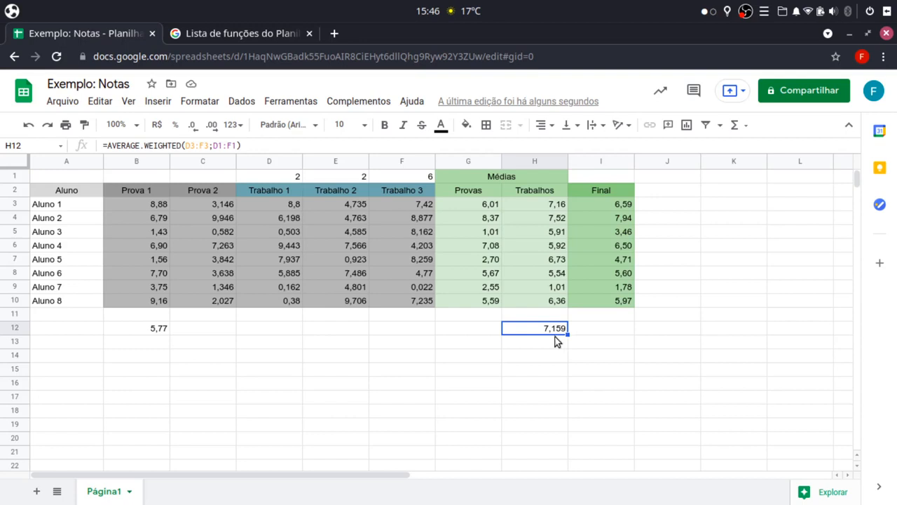
pyautogui.click(547, 205)
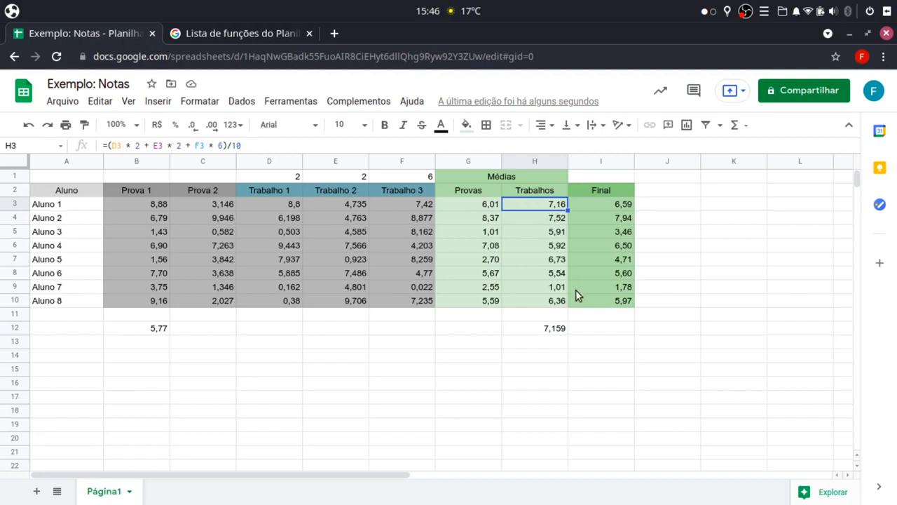
pyautogui.click(555, 333)
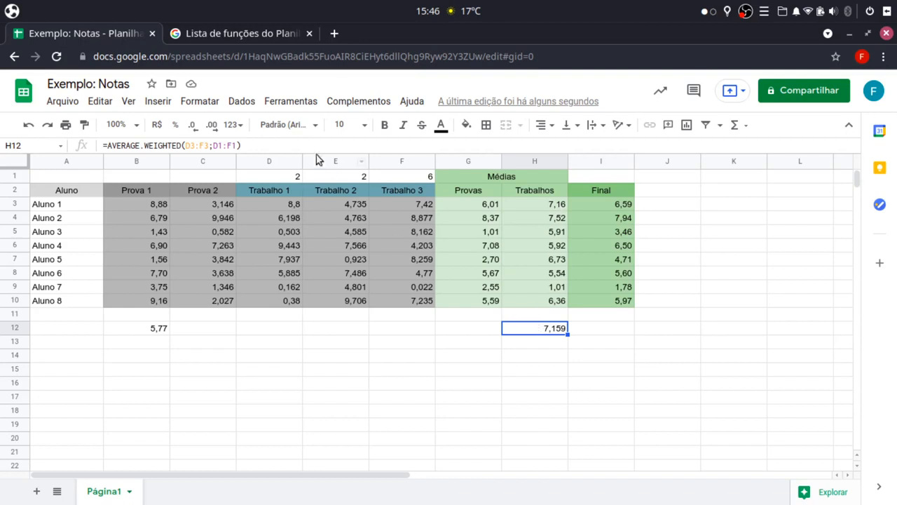
# Set cell H12's number format back to Número
pyautogui.click(239, 128)
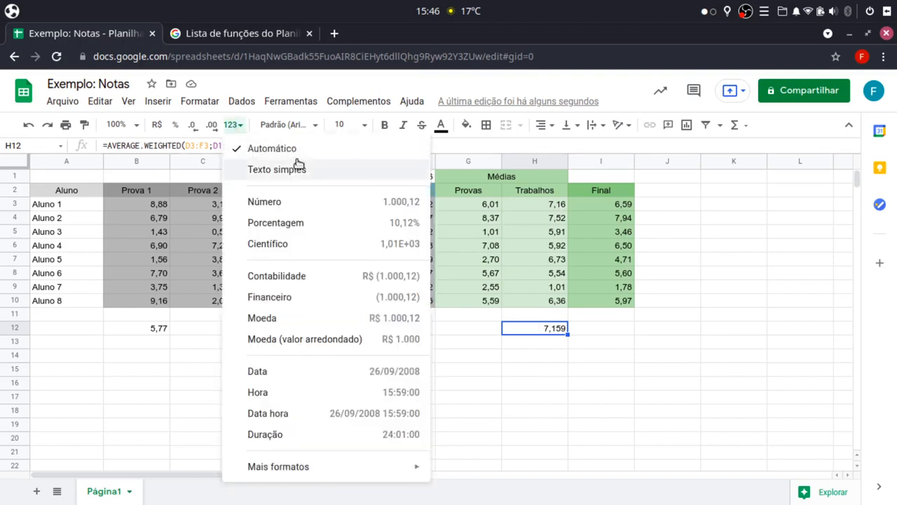
pyautogui.click(296, 206)
pyautogui.click(537, 355)
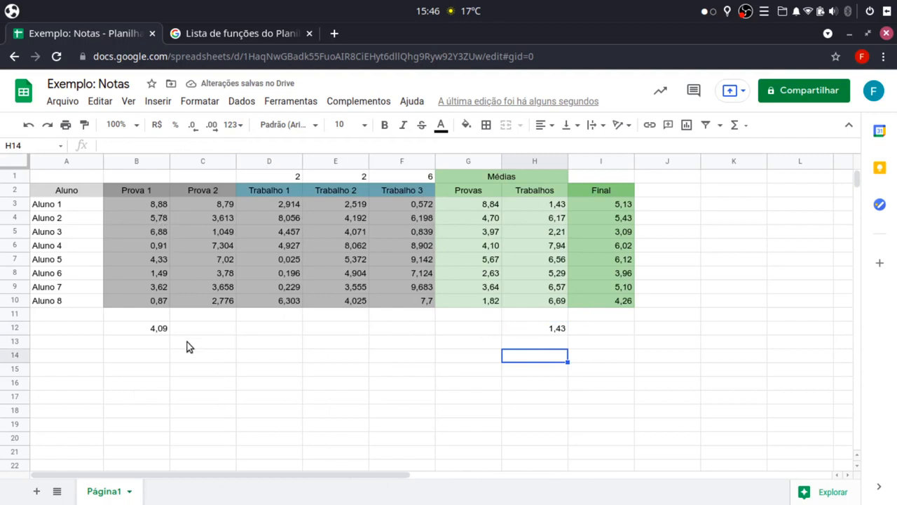
# Compare the MÉDIA formula in cell B12 with the function's AVERAGE syntax on the function list page
pyautogui.click(159, 332)
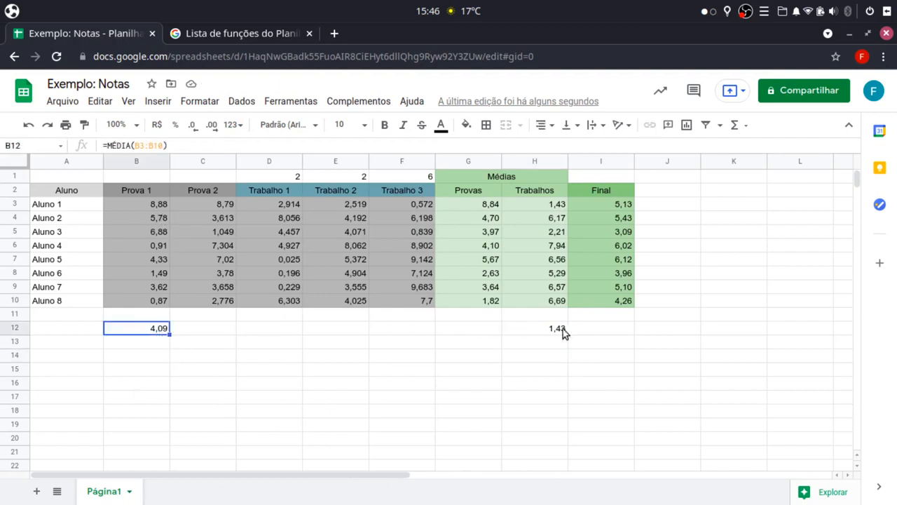
pyautogui.click(563, 330)
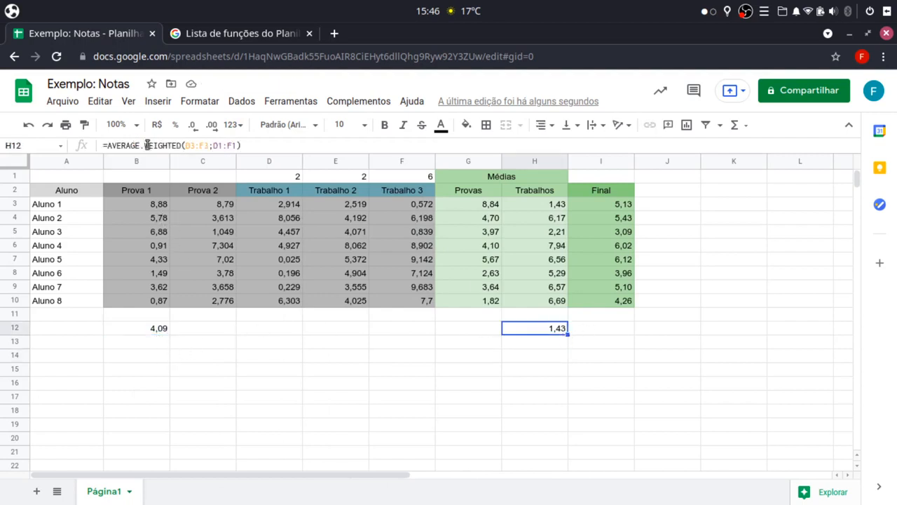
pyautogui.click(206, 31)
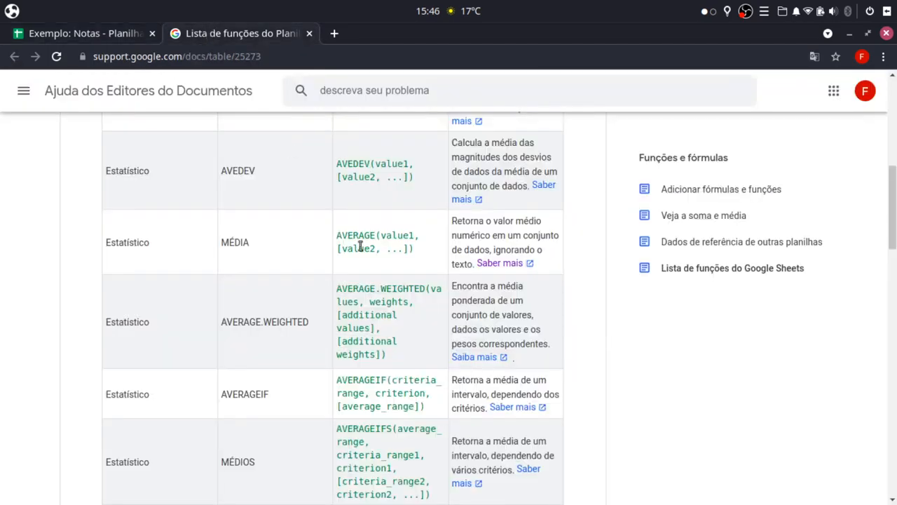
pyautogui.click(86, 31)
pyautogui.click(167, 328)
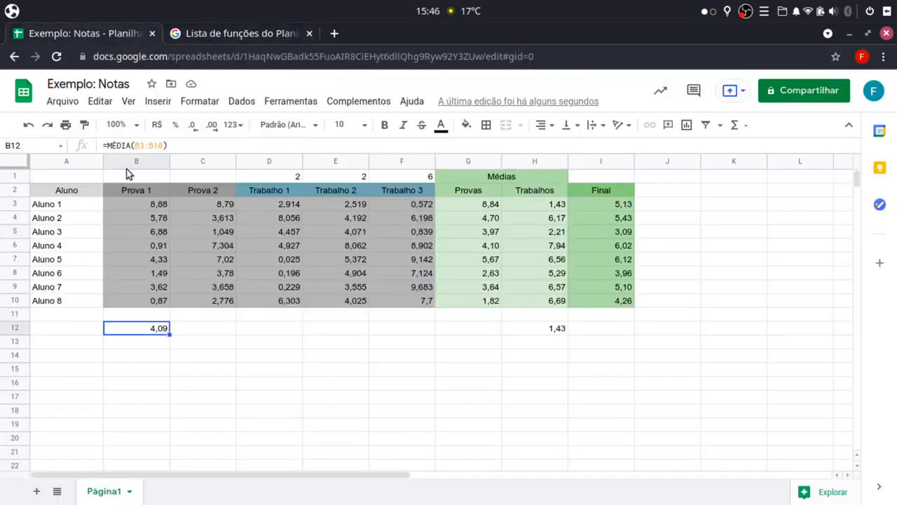
pyautogui.click(215, 35)
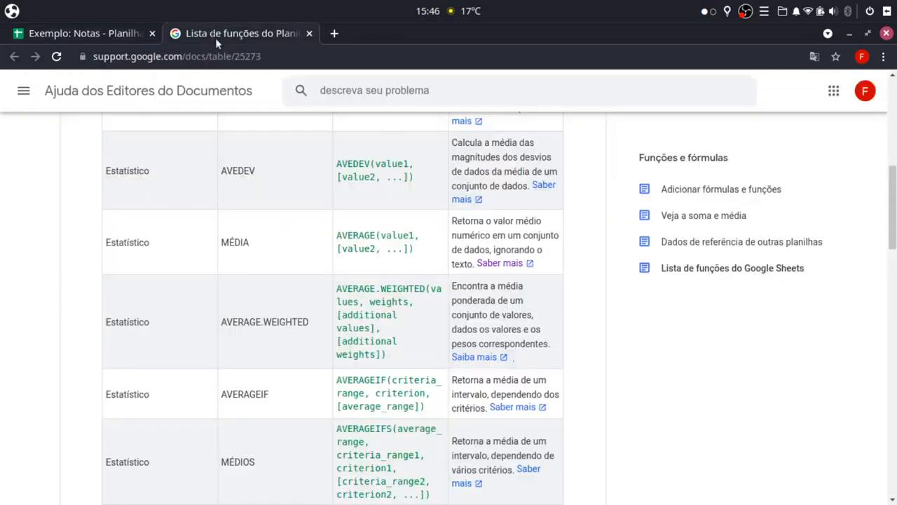
pyautogui.moveTo(374, 233); pyautogui.dragTo(322, 242)
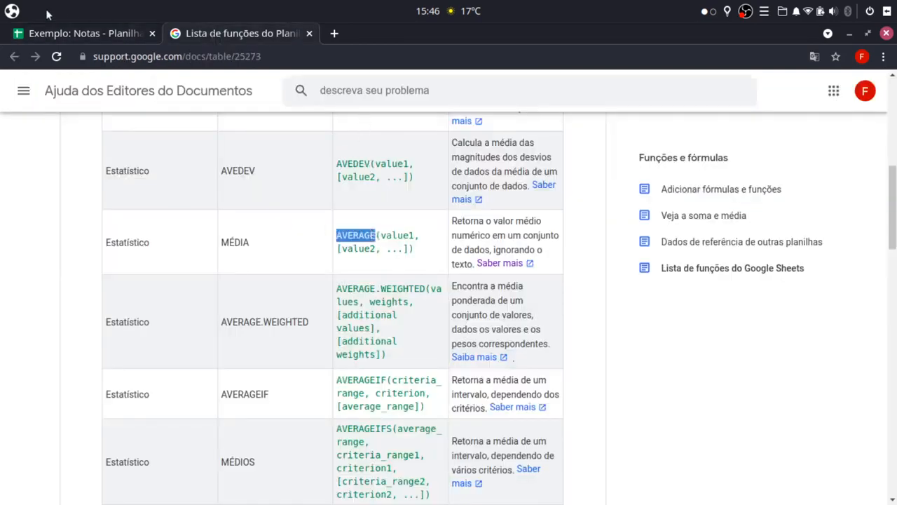
pyautogui.click(31, 33)
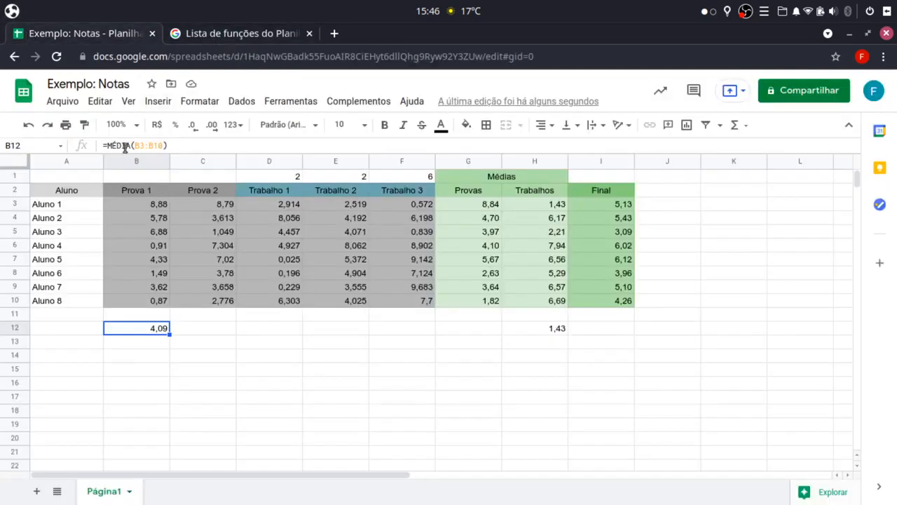
pyautogui.click(338, 319)
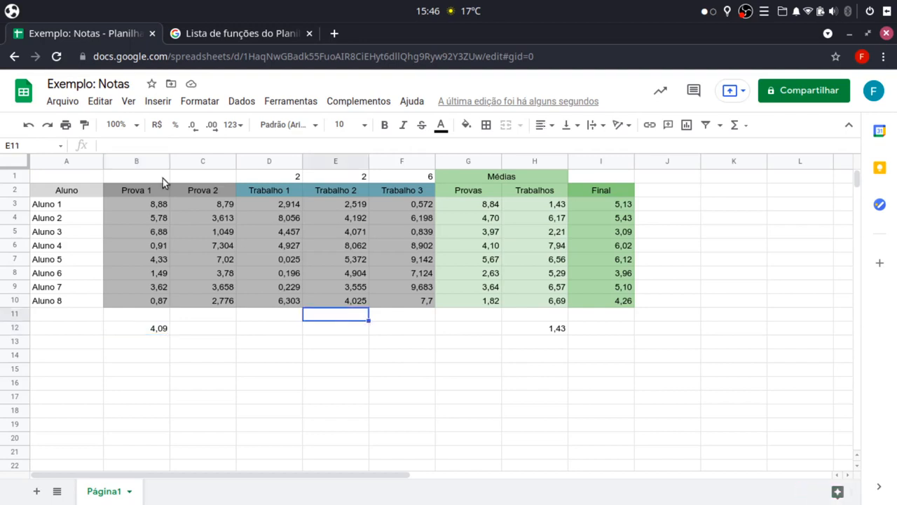
pyautogui.click(115, 330)
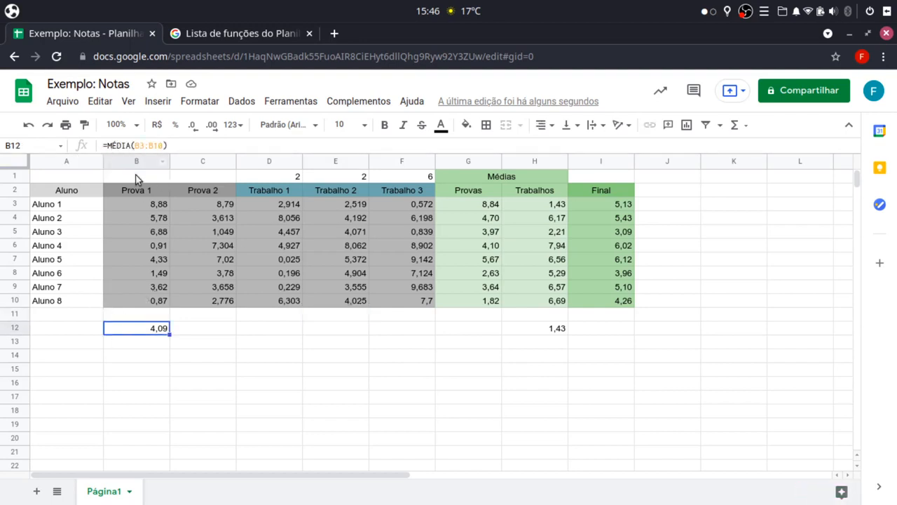
# Compare the function name in cell H12's formula with the AVERAGE.WEIGHTED syntax on the function list page
pyautogui.click(539, 324)
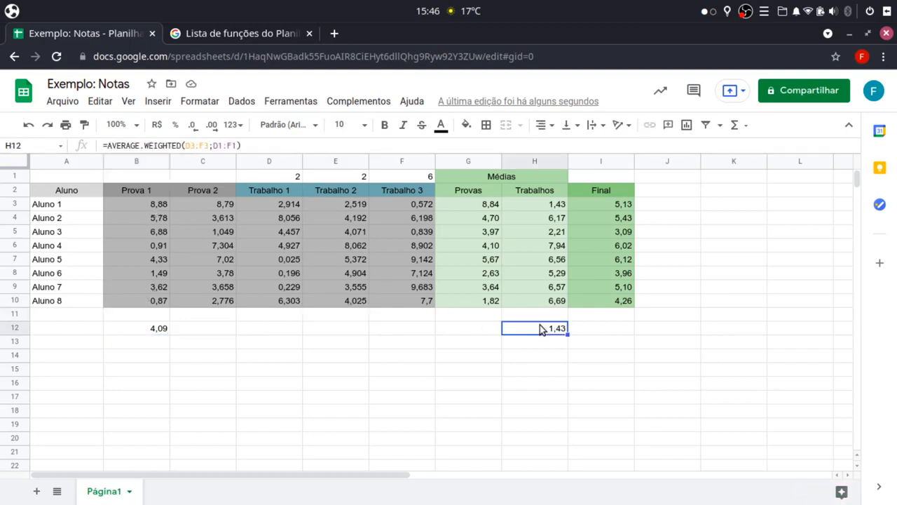
pyautogui.moveTo(116, 146); pyautogui.dragTo(177, 146)
pyautogui.click(240, 335)
pyautogui.click(229, 39)
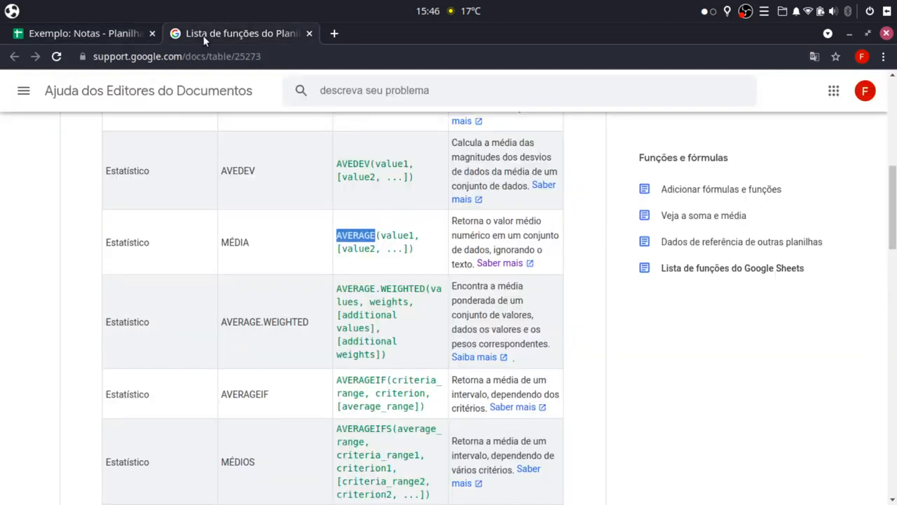
pyautogui.moveTo(341, 289); pyautogui.dragTo(414, 289)
pyautogui.moveTo(337, 289); pyautogui.dragTo(423, 289)
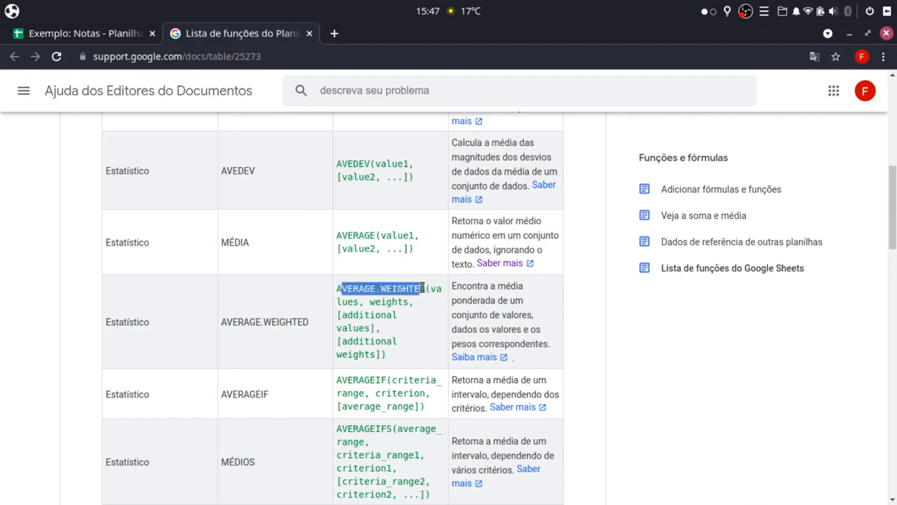
pyautogui.click(136, 270)
# Filter the Google Sheets function list by "count" instead of "média"
pyautogui.scroll(5, 138, 246)
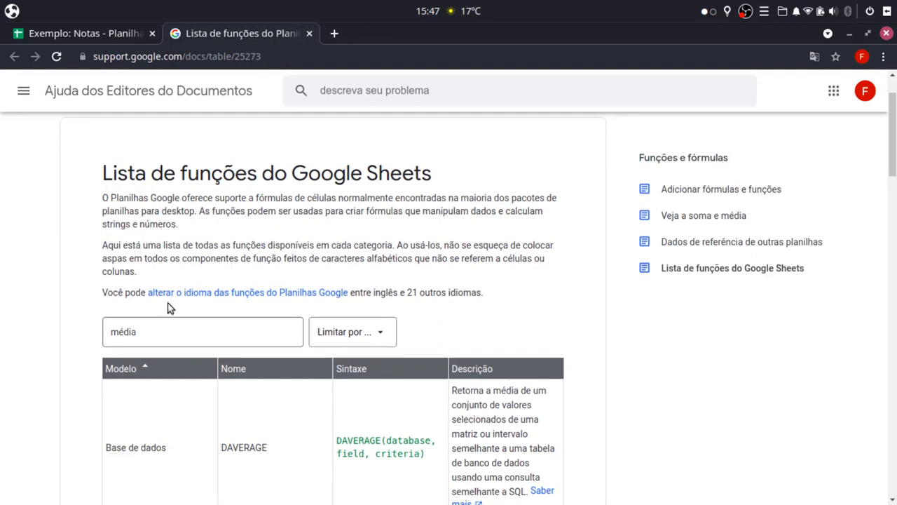
pyautogui.moveTo(164, 331); pyautogui.dragTo(51, 337)
pyautogui.write('count')
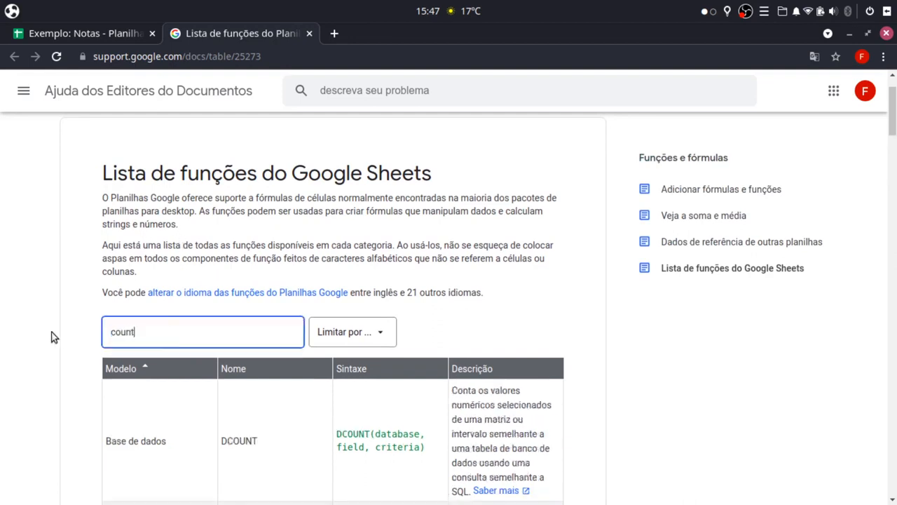
# Find "estat" on the page to reach the Estatístico functions and examine the CONTAR entry
pyautogui.scroll(-10, 273, 246)
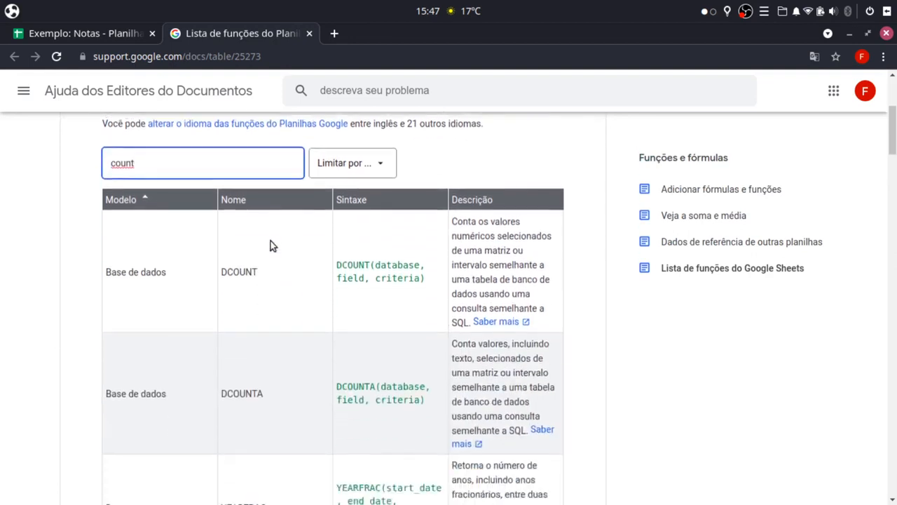
pyautogui.scroll(-3, 273, 255)
pyautogui.hotkey('ctrl', 'f')
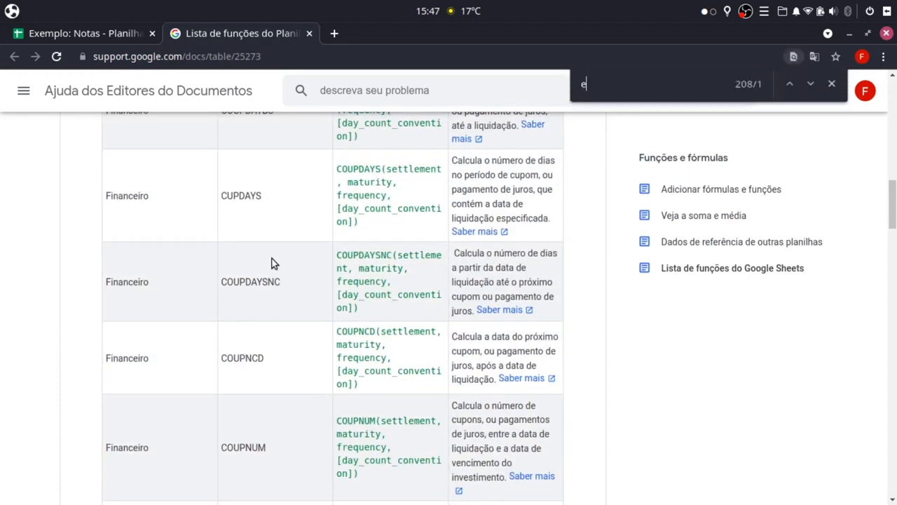
pyautogui.write('estat')
pyautogui.press('Escape')
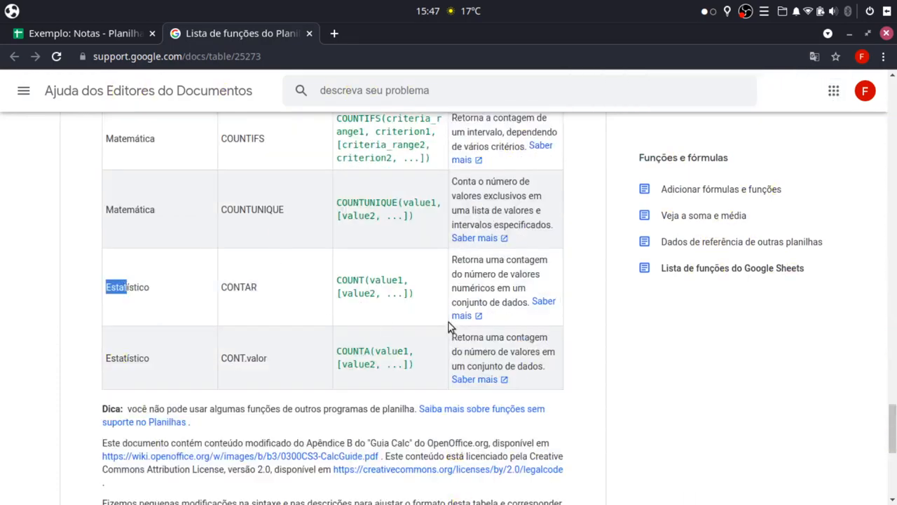
pyautogui.moveTo(218, 286); pyautogui.dragTo(290, 289)
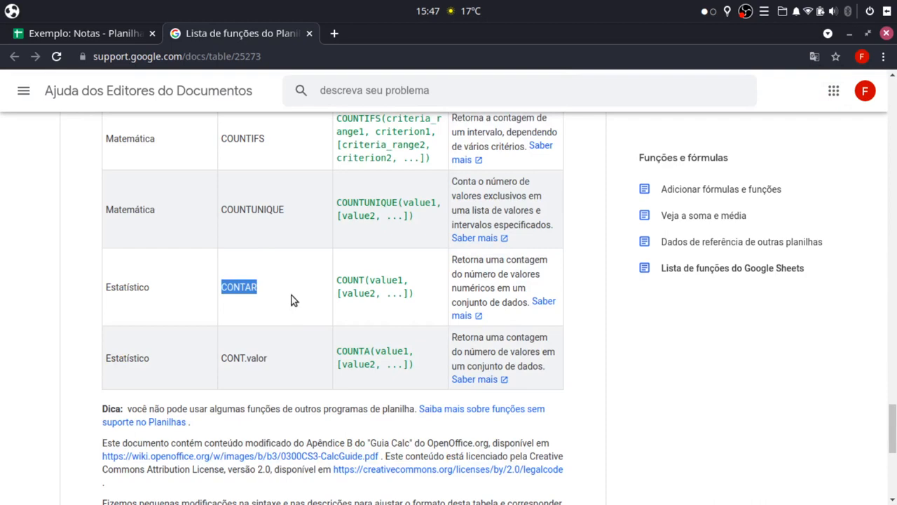
pyautogui.click(291, 295)
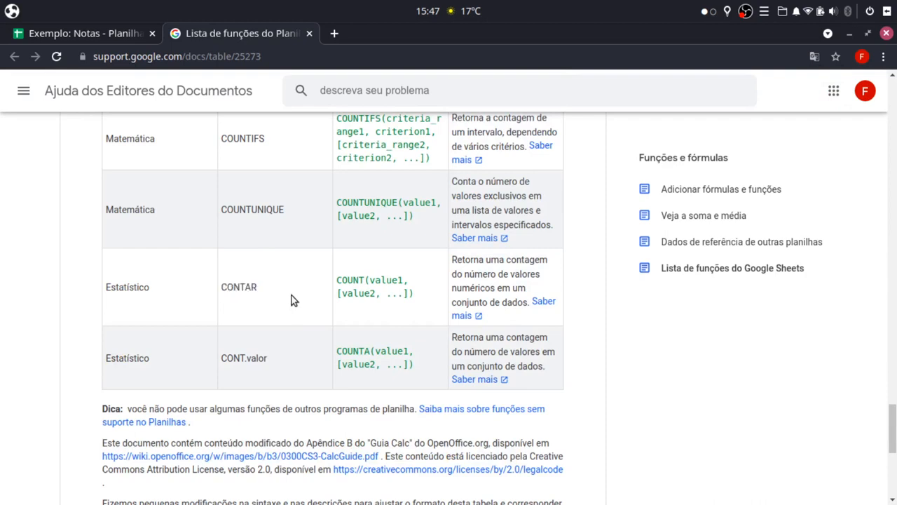
# Examine the value1 and value2 arguments in CONTAR's COUNT syntax on the function list page, with cell A14 ready for the formula
pyautogui.click(65, 34)
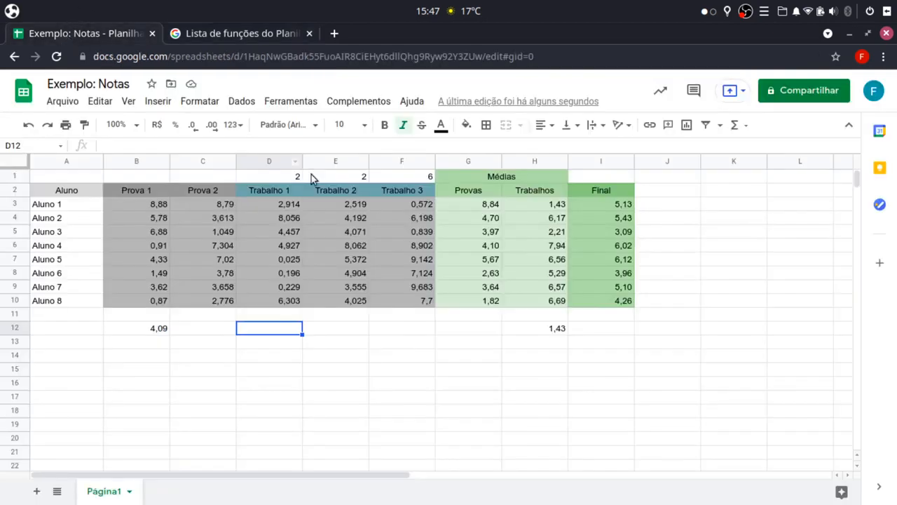
pyautogui.doubleClick(69, 355)
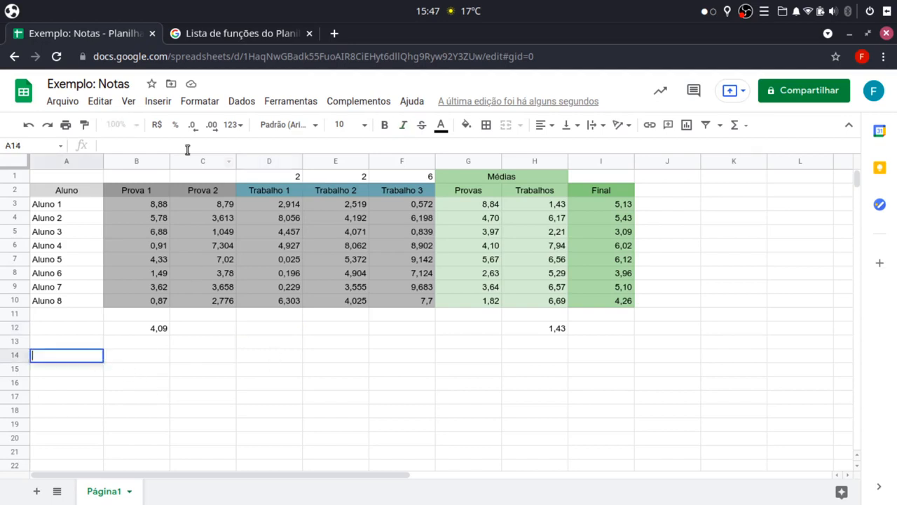
pyautogui.click(210, 33)
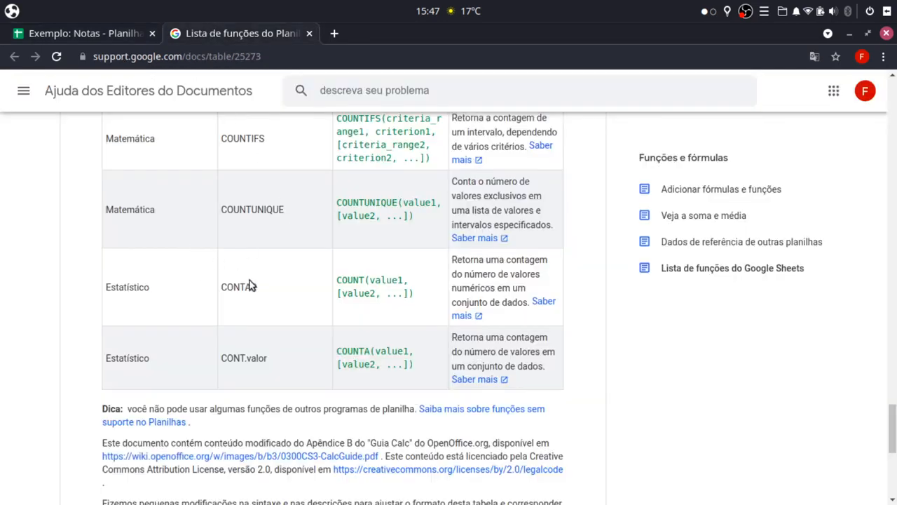
pyautogui.moveTo(370, 281); pyautogui.dragTo(408, 281)
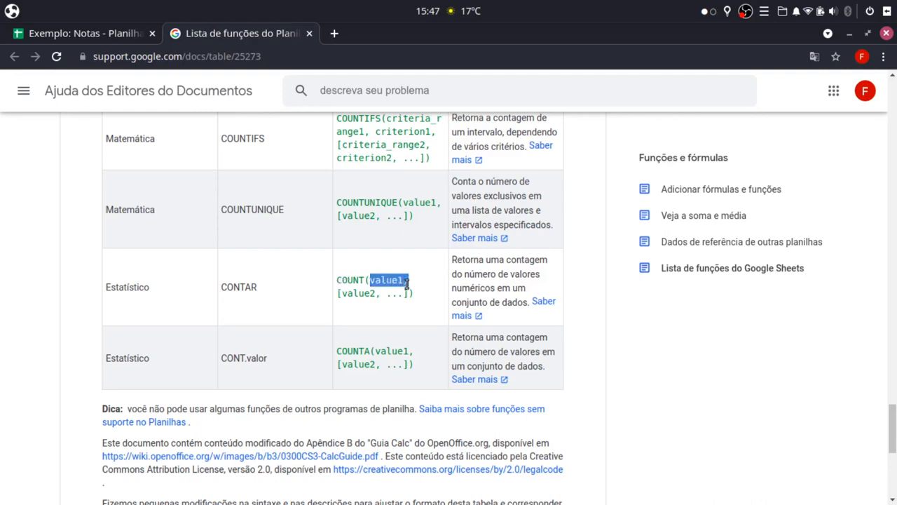
pyautogui.moveTo(341, 294); pyautogui.dragTo(370, 294)
pyautogui.click(262, 234)
pyautogui.click(30, 34)
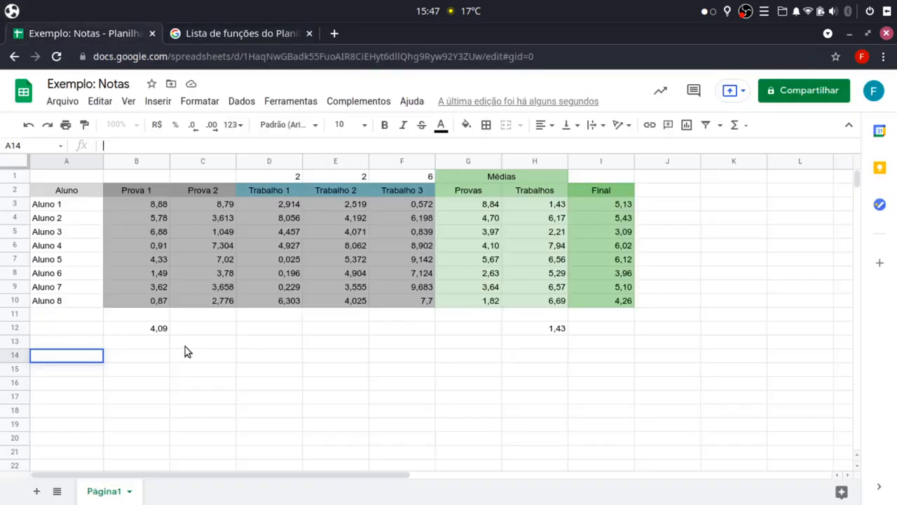
# Enter =COUNT(A3:A10) in cell A14 to count over the student names
pyautogui.click(73, 359)
pyautogui.write('=COUNT')
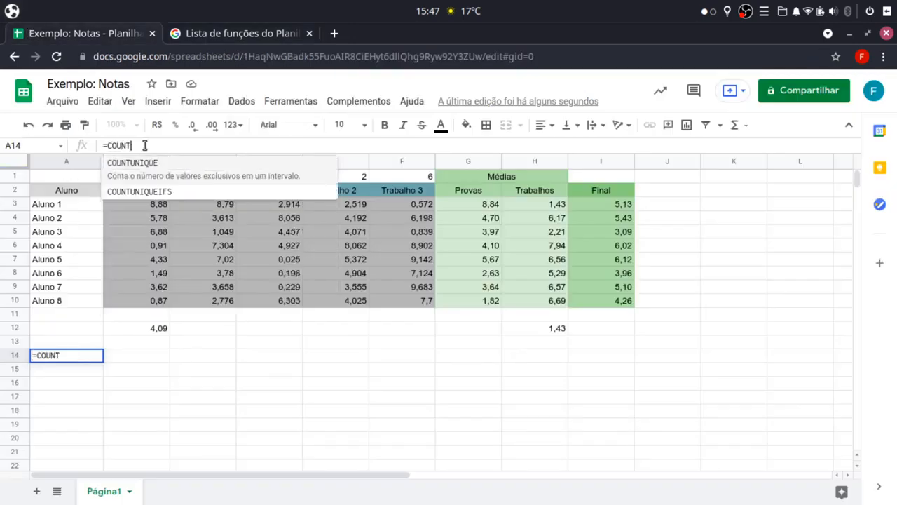
pyautogui.write('()')
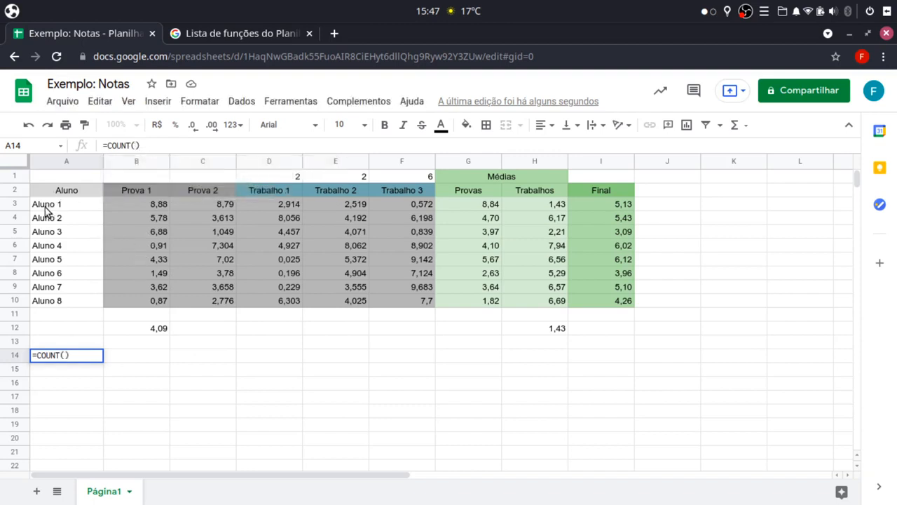
pyautogui.moveTo(42, 205); pyautogui.dragTo(81, 304)
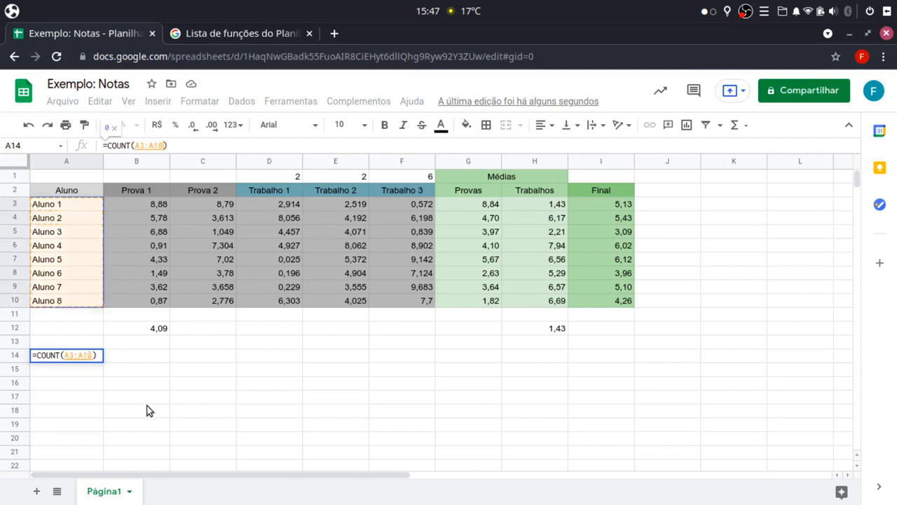
pyautogui.press('Return')
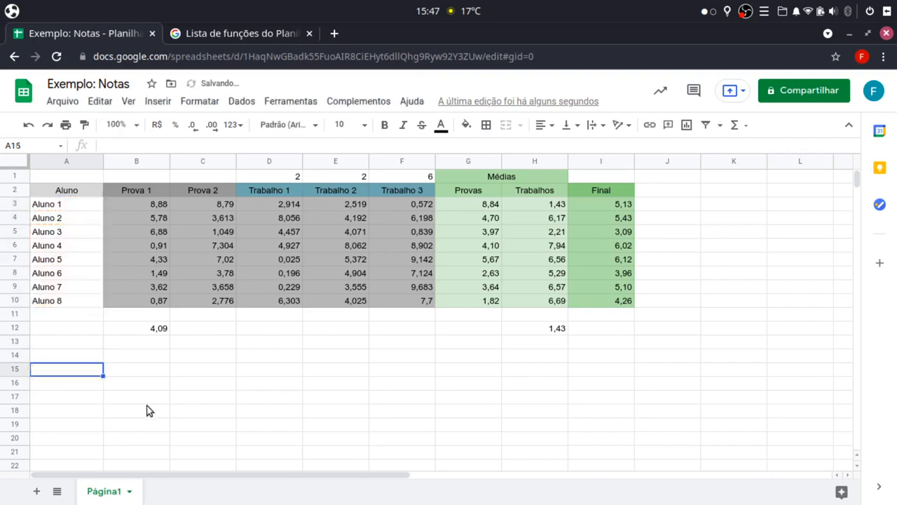
# Compare cell A14's formula and the student names it references with CONTAR's numeric-values description on the function list page
pyautogui.click(88, 355)
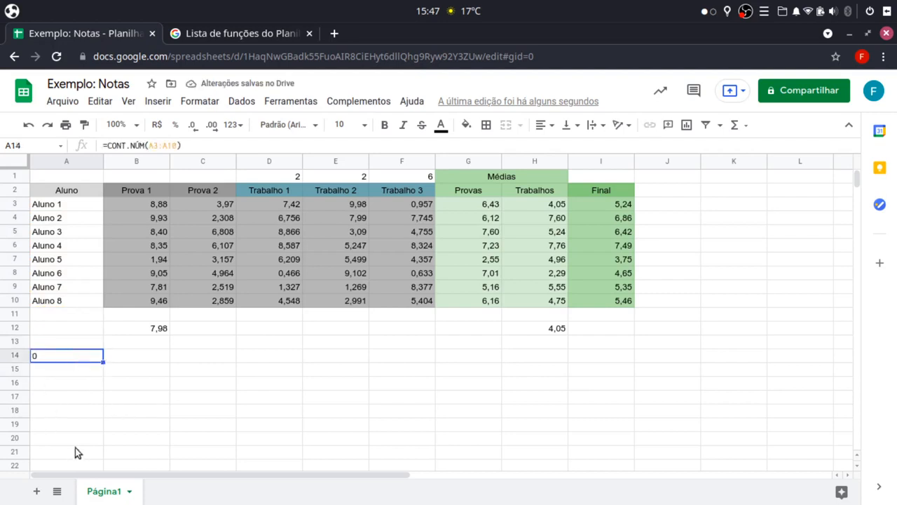
pyautogui.click(217, 34)
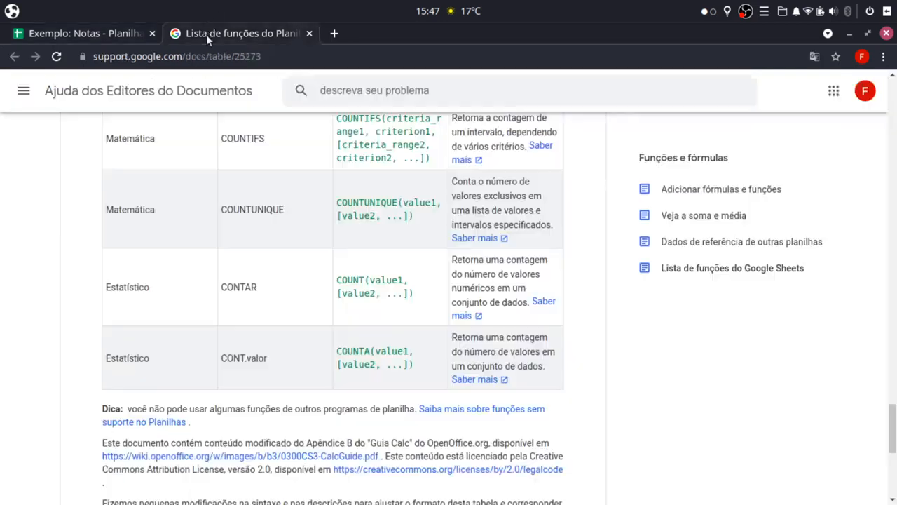
pyautogui.doubleClick(365, 279)
pyautogui.click(430, 282)
pyautogui.moveTo(508, 274)
pyautogui.mouseDown()
pyautogui.moveTo(519, 275)
pyautogui.moveTo(492, 290)
pyautogui.moveTo(502, 290)
pyautogui.mouseUp()
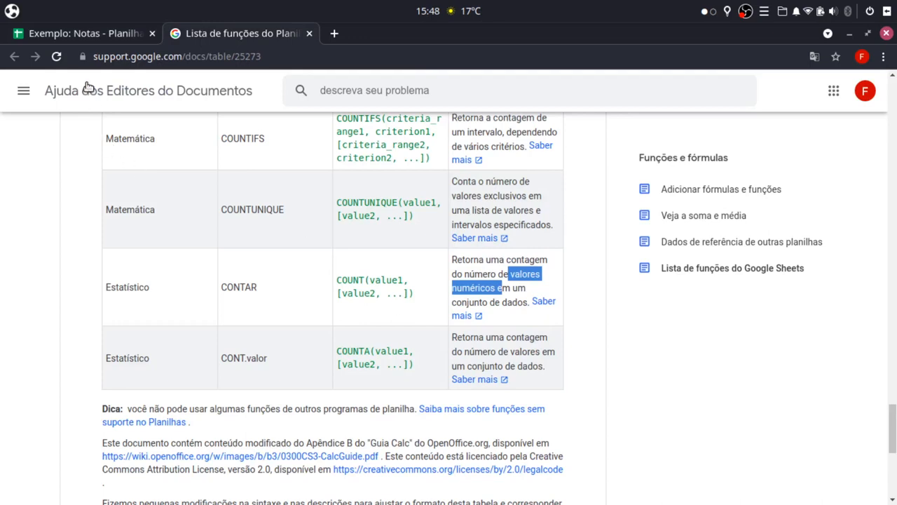
pyautogui.click(113, 28)
pyautogui.click(58, 31)
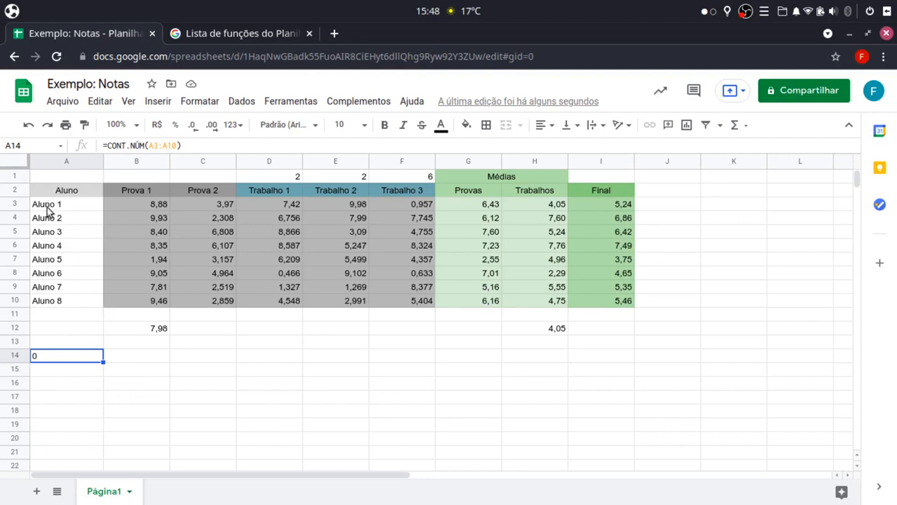
pyautogui.moveTo(38, 210); pyautogui.dragTo(64, 286)
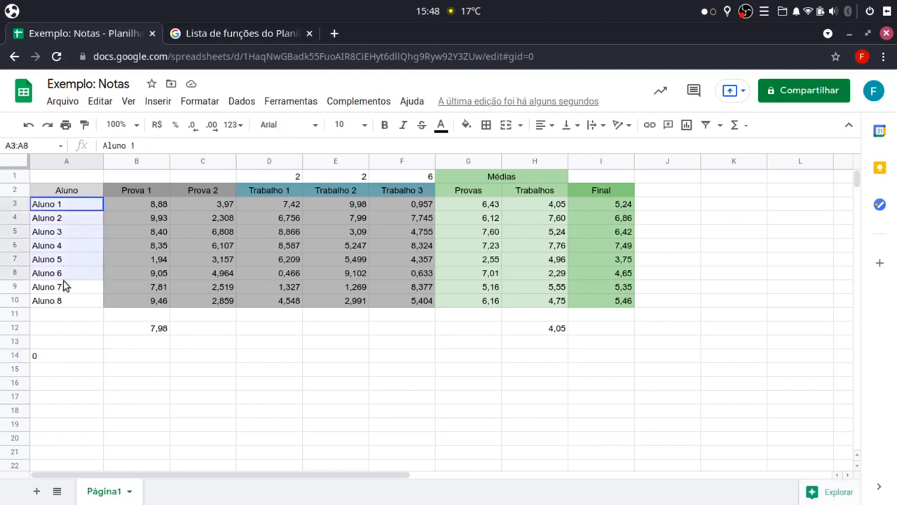
pyautogui.click(70, 327)
pyautogui.click(68, 354)
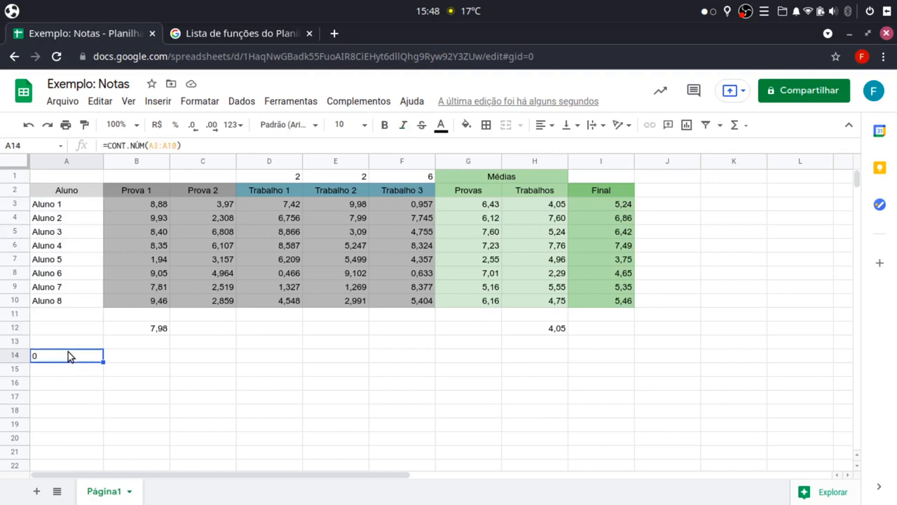
pyautogui.doubleClick(163, 145)
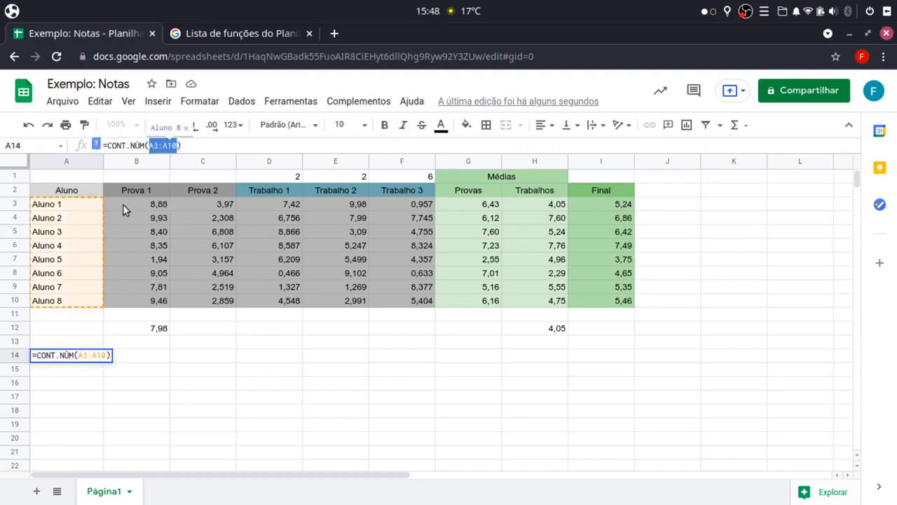
pyautogui.moveTo(123, 204); pyautogui.dragTo(151, 301)
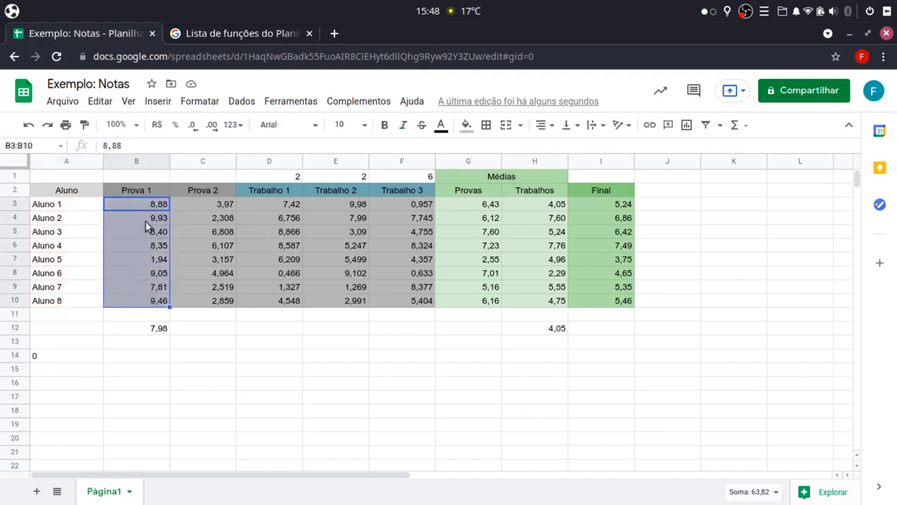
pyautogui.press('Return')
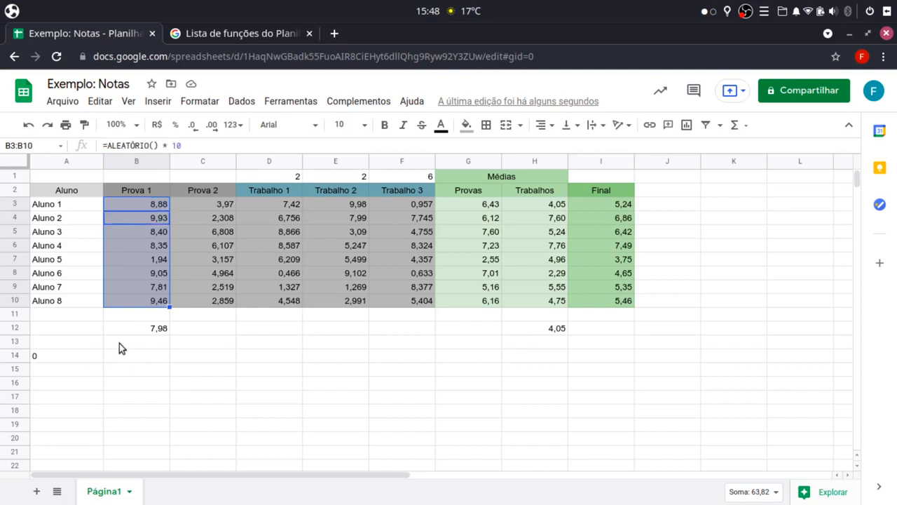
# Replace the range in cell A14's CONT.NÚM formula with the Prova 1 grades, B3:B10
pyautogui.click(76, 356)
pyautogui.doubleClick(165, 146)
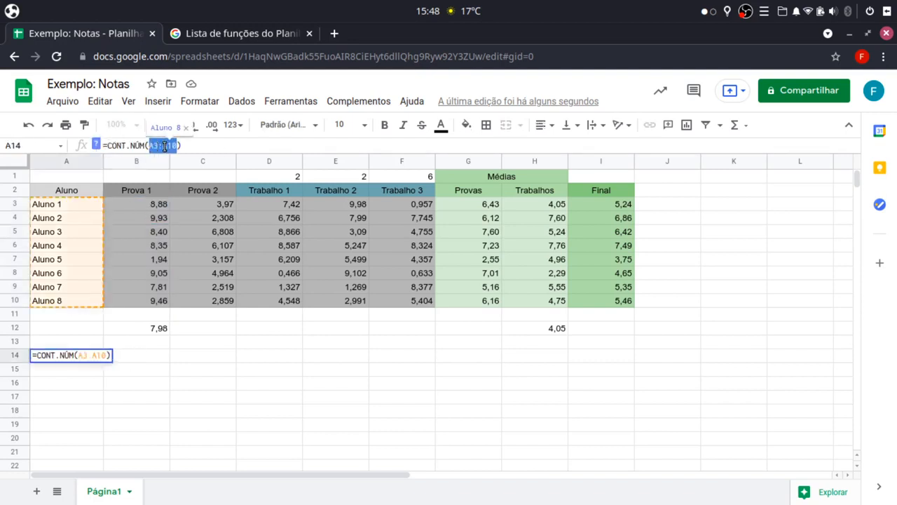
pyautogui.press('BackSpace')
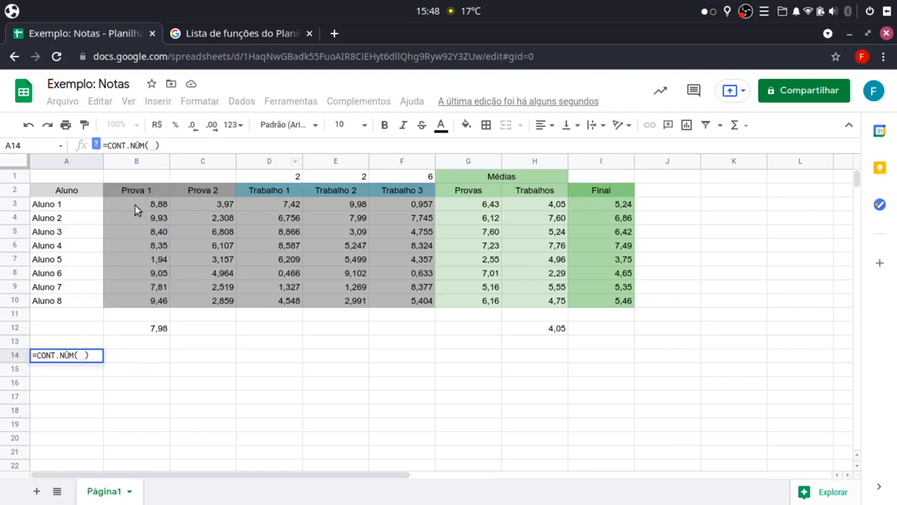
pyautogui.moveTo(135, 204); pyautogui.dragTo(156, 301)
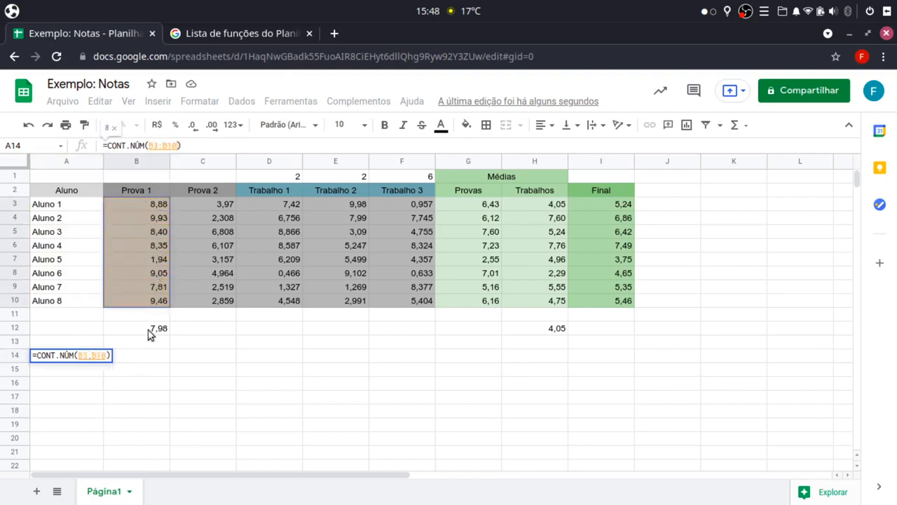
pyautogui.press('Return')
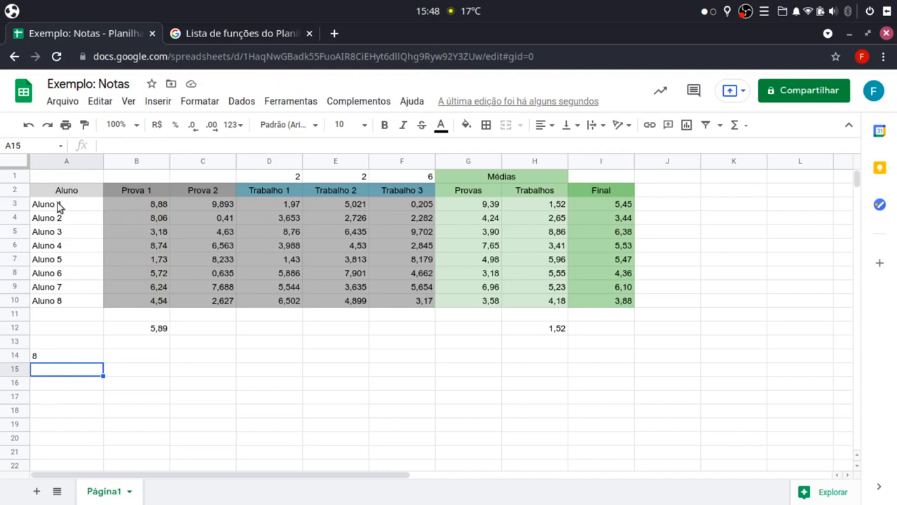
# Enter =COUNTA(A3:A10) in cell A15 to count the student names
pyautogui.click(130, 145)
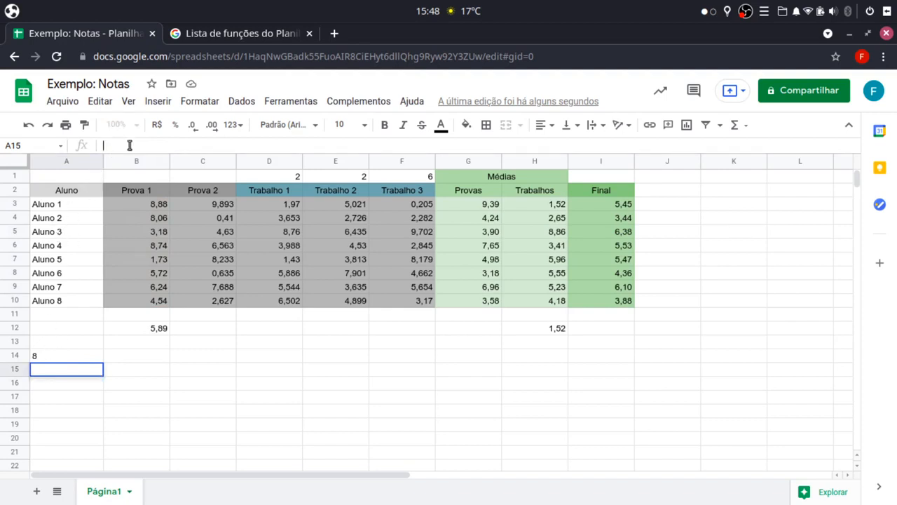
pyautogui.write('=COUNT')
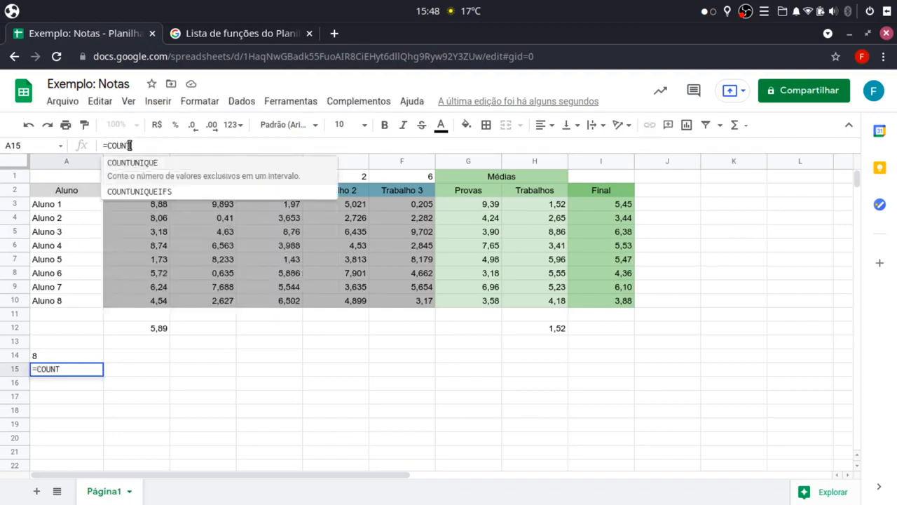
pyautogui.write('A')
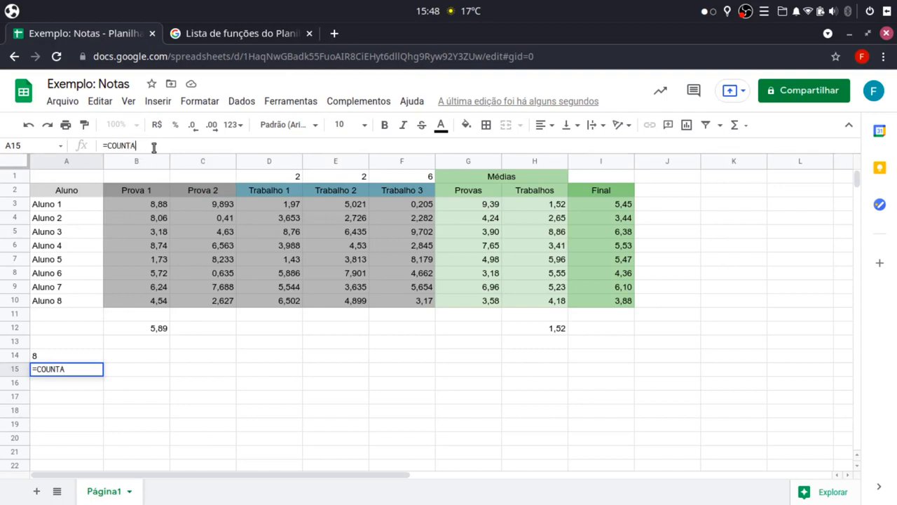
pyautogui.write('(')
pyautogui.moveTo(40, 204); pyautogui.dragTo(66, 304)
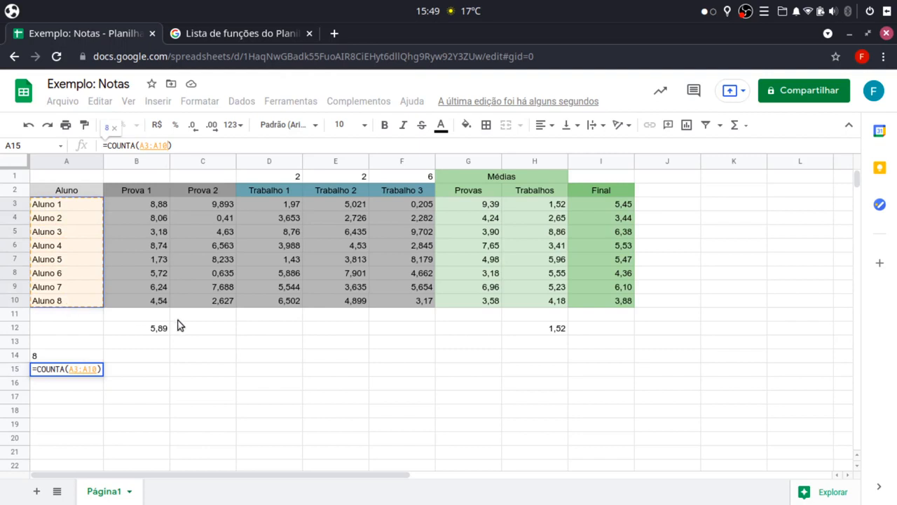
pyautogui.press('Return')
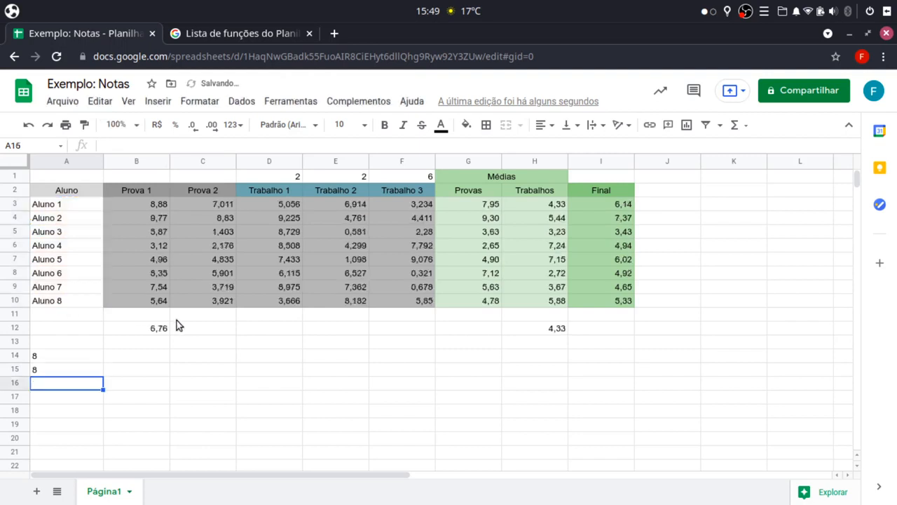
# Select the COUNTA formula cell A15 and set the sheet's zoom to 125%
pyautogui.click(59, 371)
pyautogui.click(117, 124)
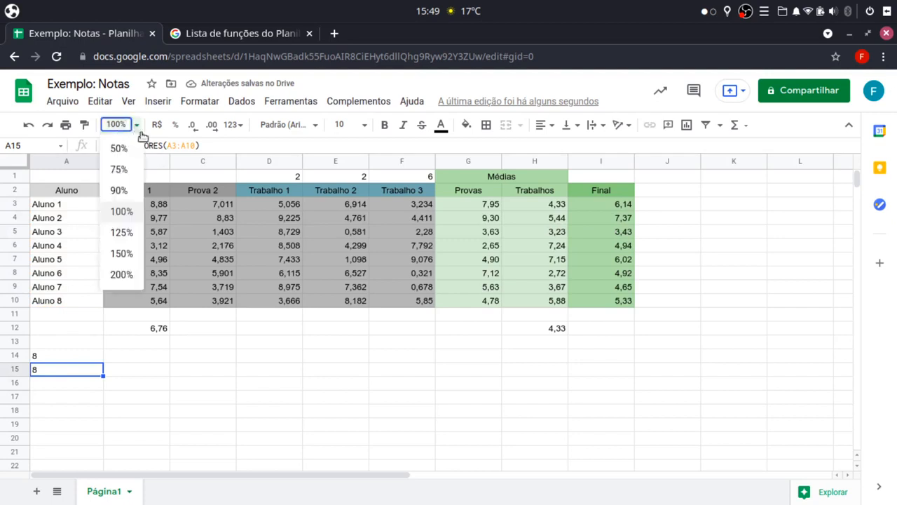
pyautogui.click(133, 231)
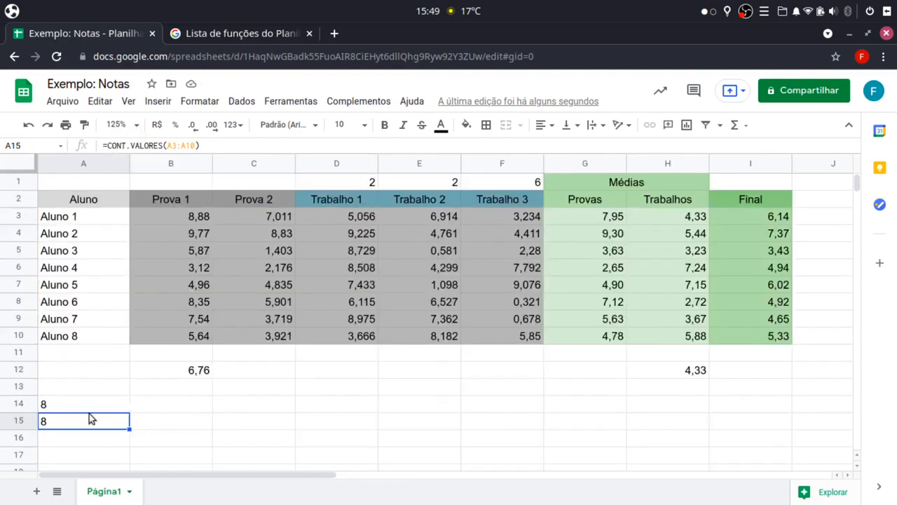
# Compare the function name in cell A14's formula with the CONTAR entry and its COUNT syntax, and review the student names in the sheet
pyautogui.click(60, 407)
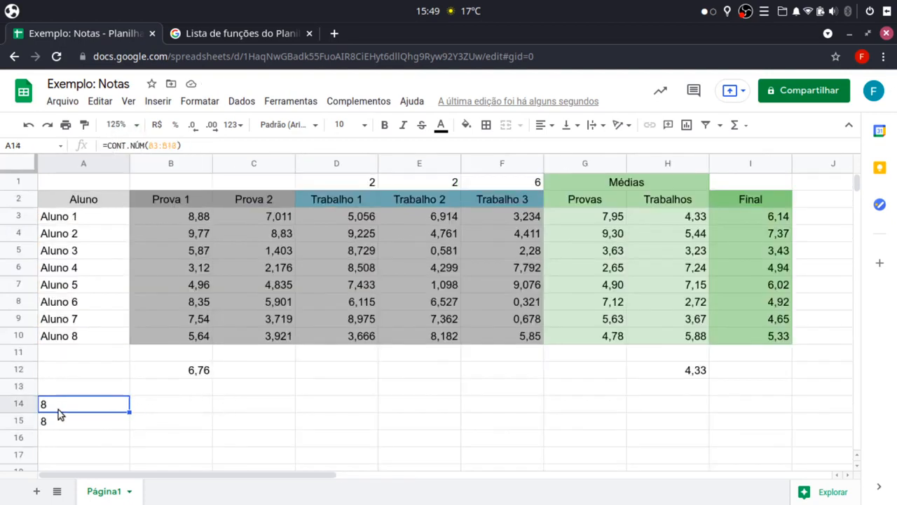
pyautogui.click(214, 35)
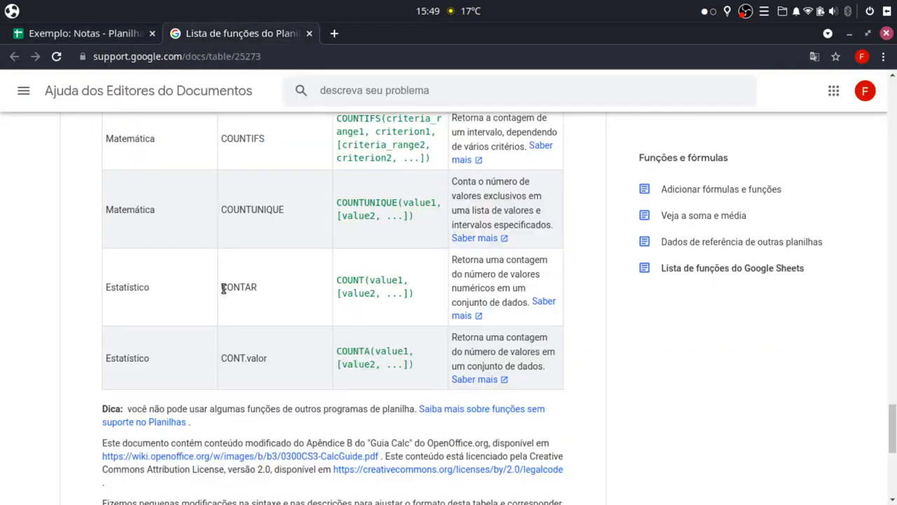
pyautogui.moveTo(222, 287); pyautogui.dragTo(258, 287)
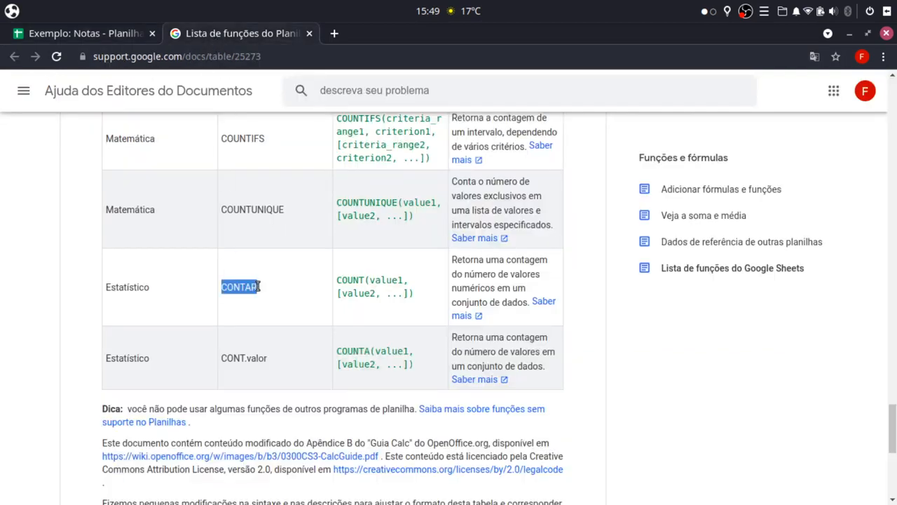
pyautogui.doubleClick(345, 280)
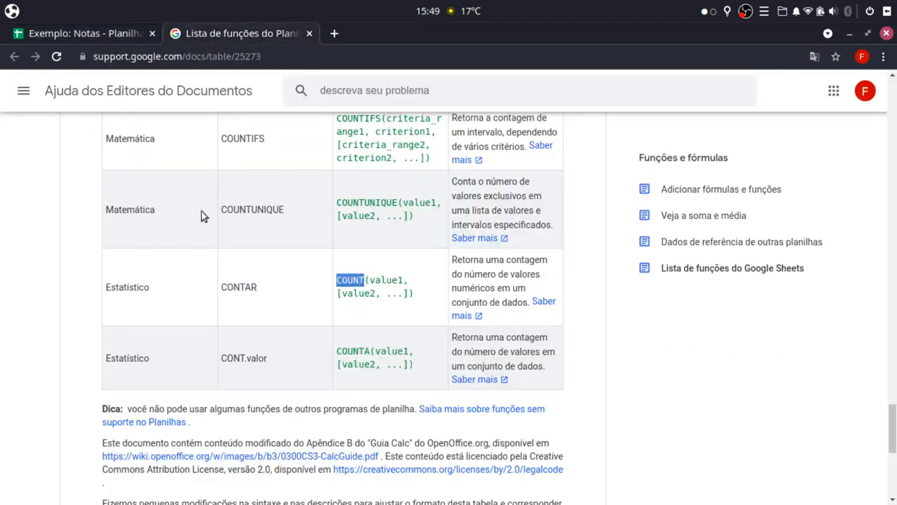
pyautogui.click(78, 33)
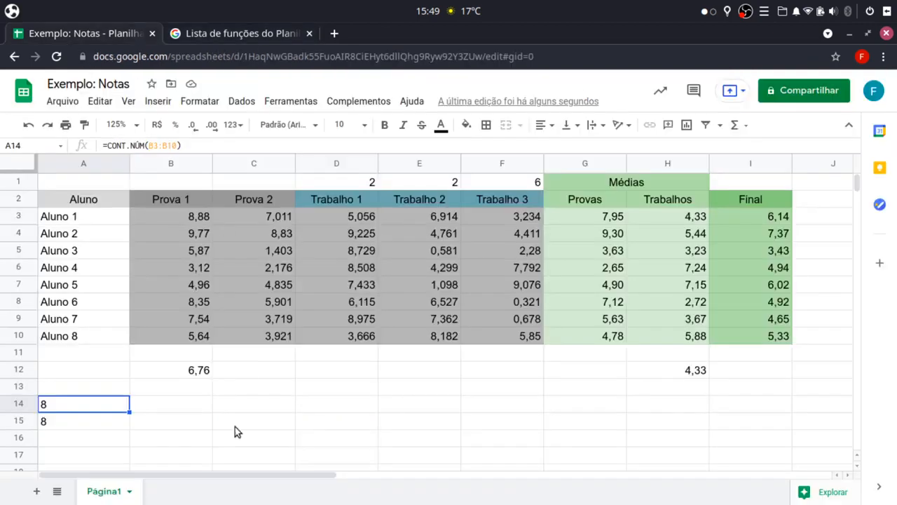
pyautogui.moveTo(73, 219); pyautogui.dragTo(84, 341)
pyautogui.click(82, 341)
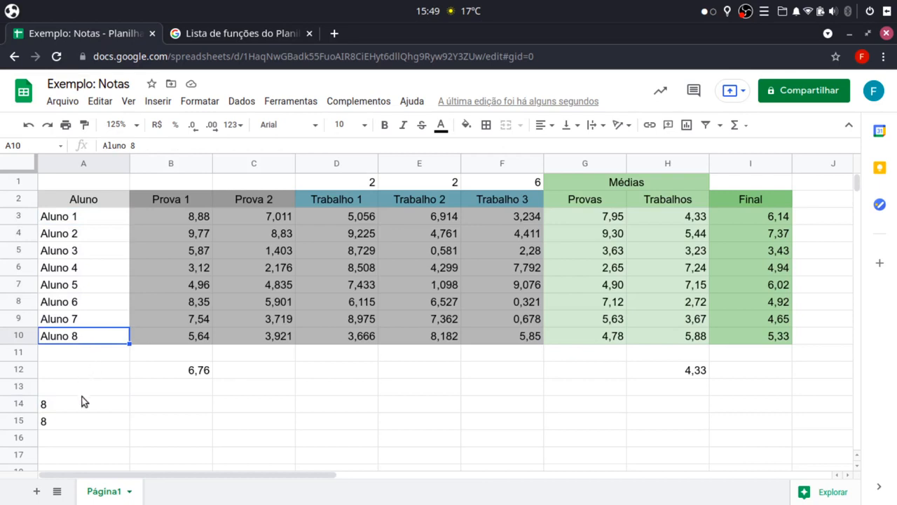
# Replace the formula in cell A15 with =COUNTBLANK(C3:C10) to count the empty Prova 2 grades
pyautogui.click(70, 419)
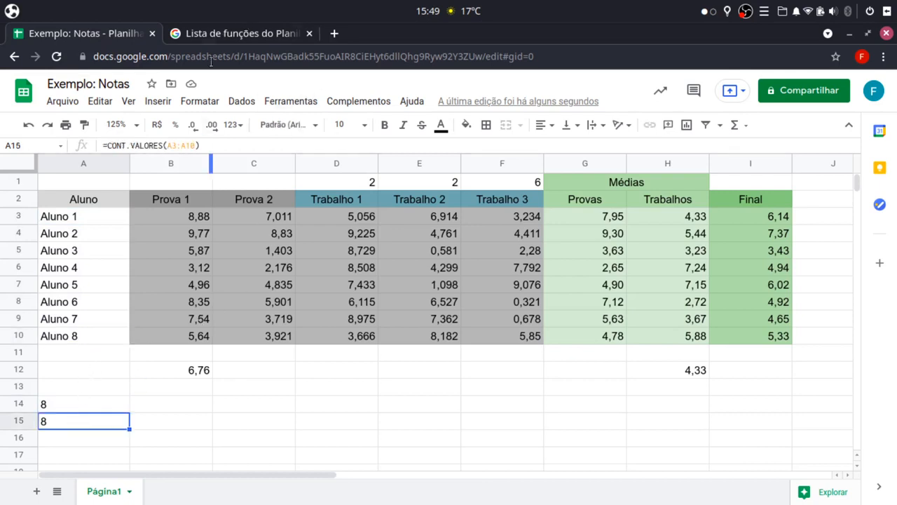
pyautogui.click(57, 402)
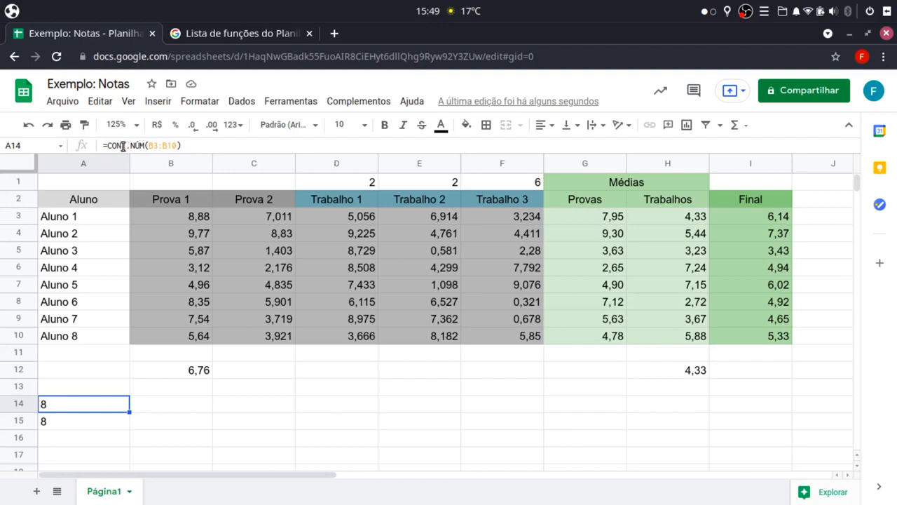
pyautogui.click(133, 146)
pyautogui.press('Return')
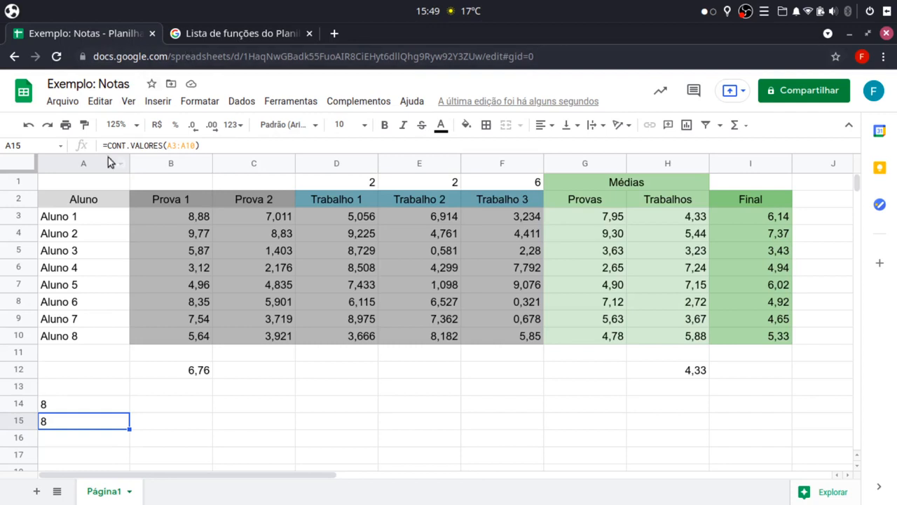
pyautogui.moveTo(108, 145); pyautogui.dragTo(226, 145)
pyautogui.write('CO')
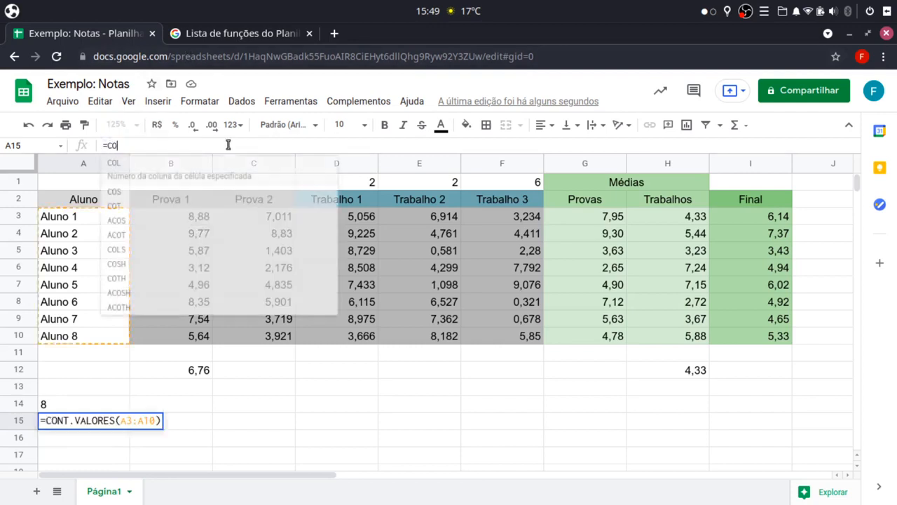
pyautogui.write('UNTBLANK')
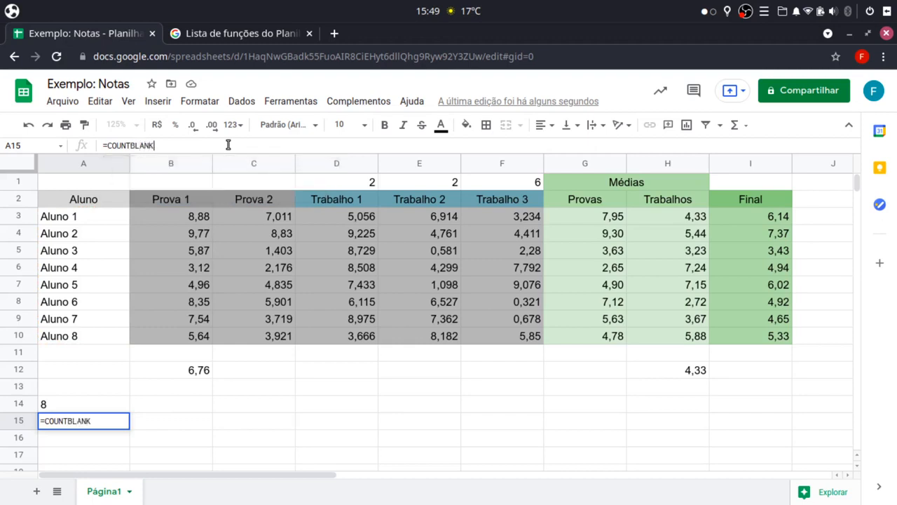
pyautogui.write('(')
pyautogui.moveTo(231, 223)
pyautogui.mouseDown()
pyautogui.moveTo(280, 300)
pyautogui.moveTo(280, 339)
pyautogui.mouseUp()
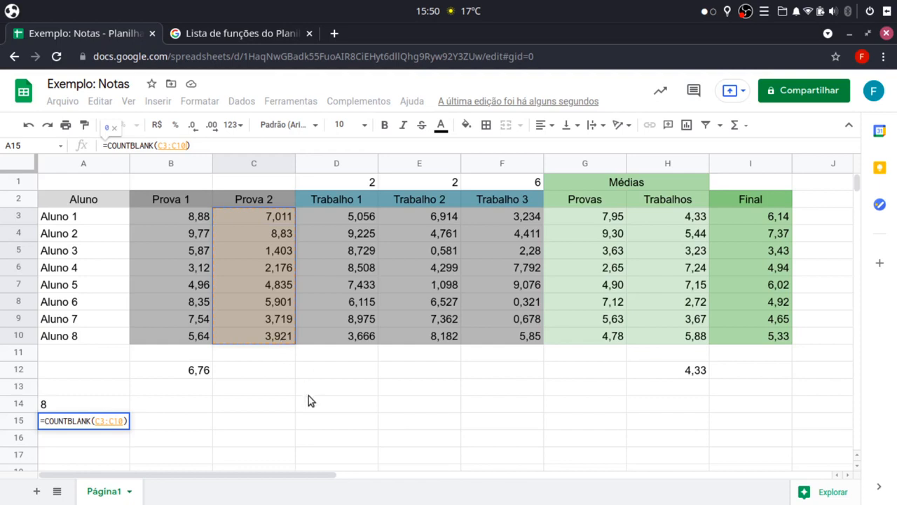
pyautogui.press('Return')
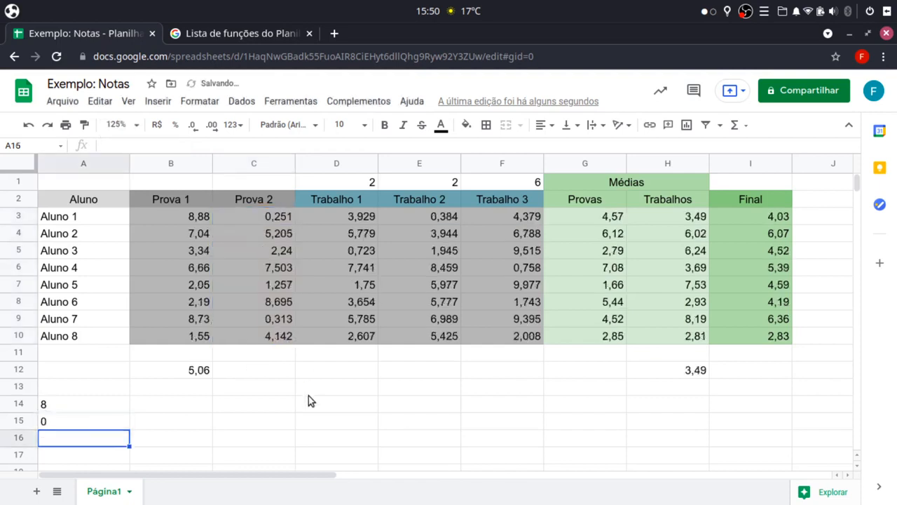
# Replace the range in cell A15's CONTAR.VAZIO formula with C3:C15 so it includes the empty cells below the Prova 2 grades
pyautogui.click(48, 425)
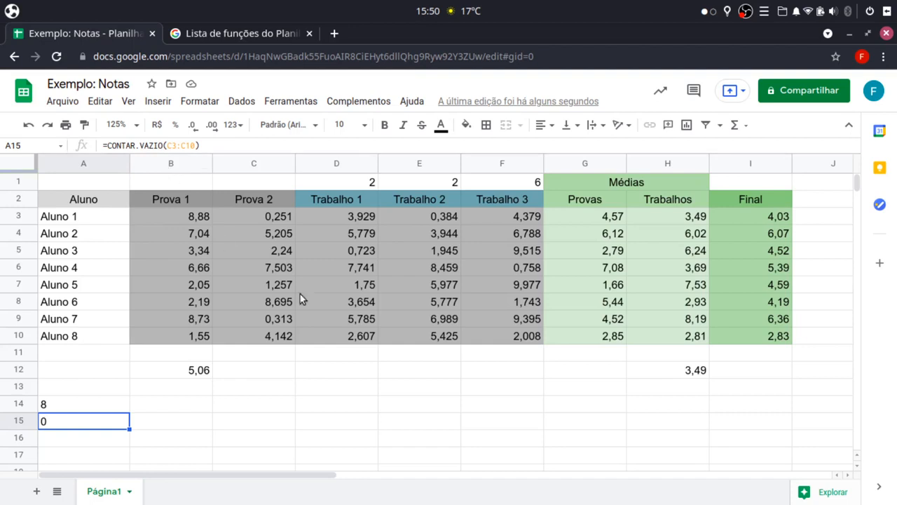
pyautogui.moveTo(221, 223); pyautogui.dragTo(278, 344)
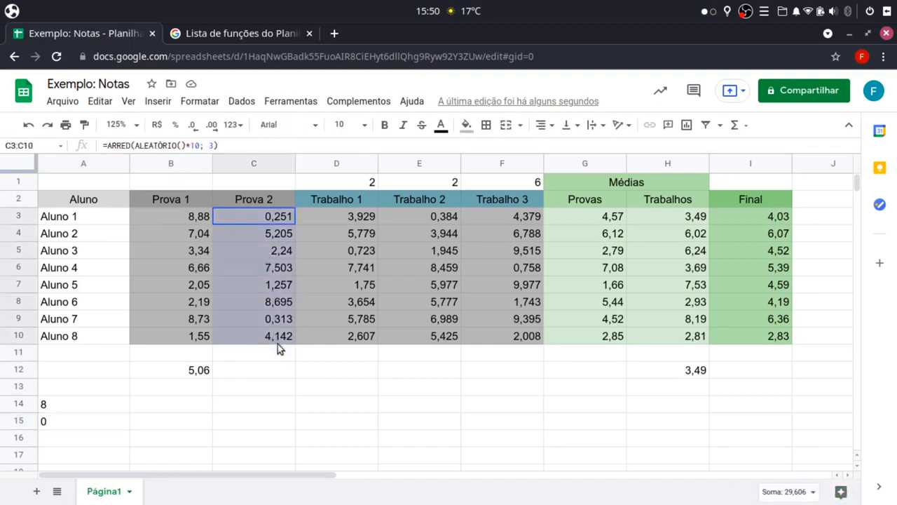
pyautogui.click(54, 425)
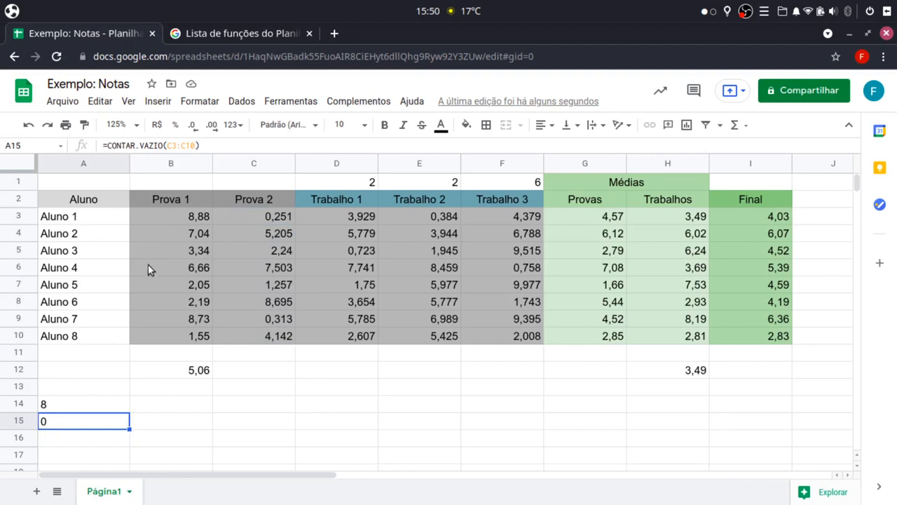
pyautogui.doubleClick(181, 145)
pyautogui.press('BackSpace')
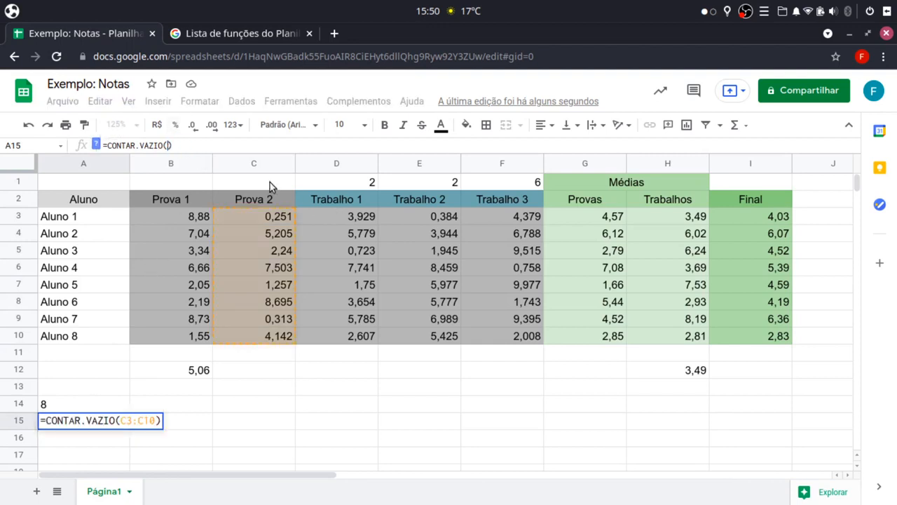
pyautogui.moveTo(240, 211); pyautogui.dragTo(285, 424)
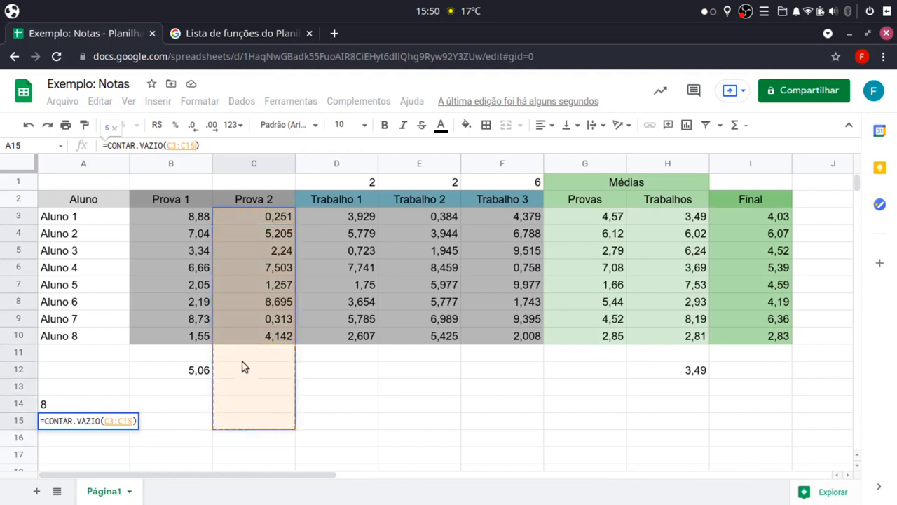
pyautogui.click(92, 419)
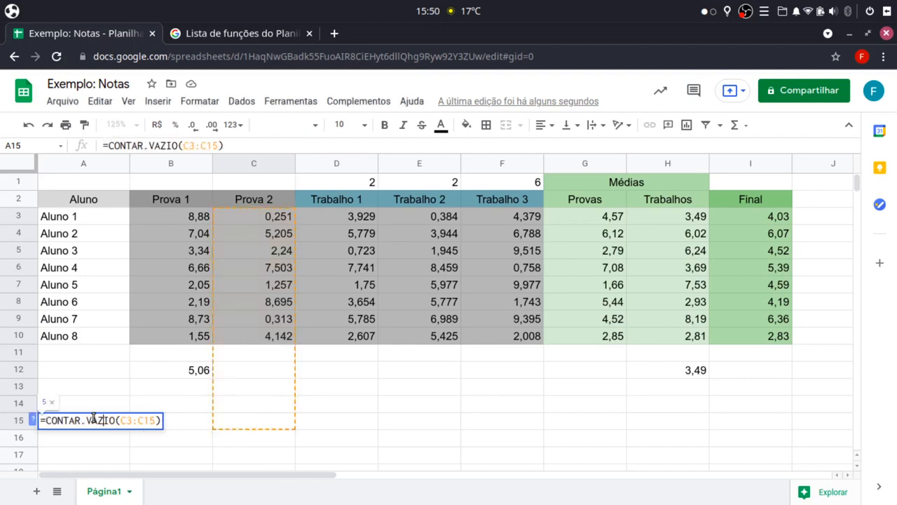
pyautogui.press('Return')
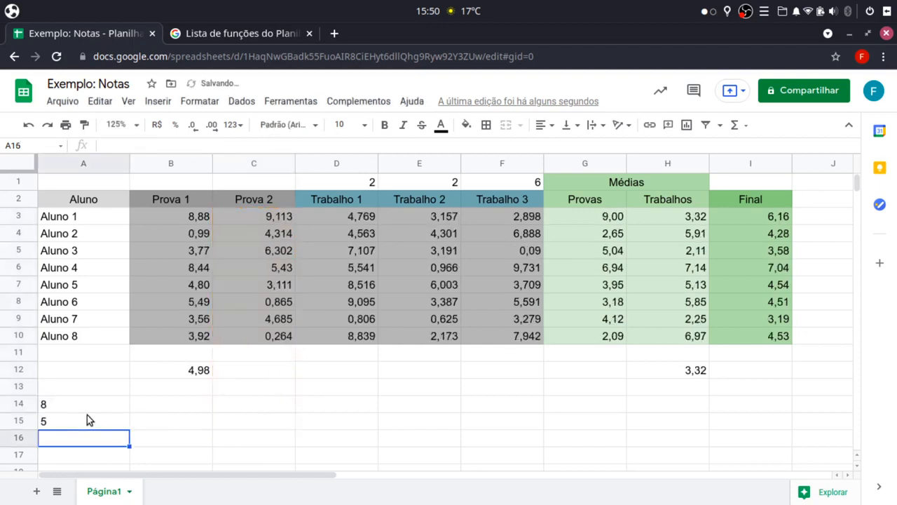
# Check which cells the CONTAR.VAZIO formula in A15 covers, leaving the formula as it is
pyautogui.click(67, 426)
pyautogui.click(169, 145)
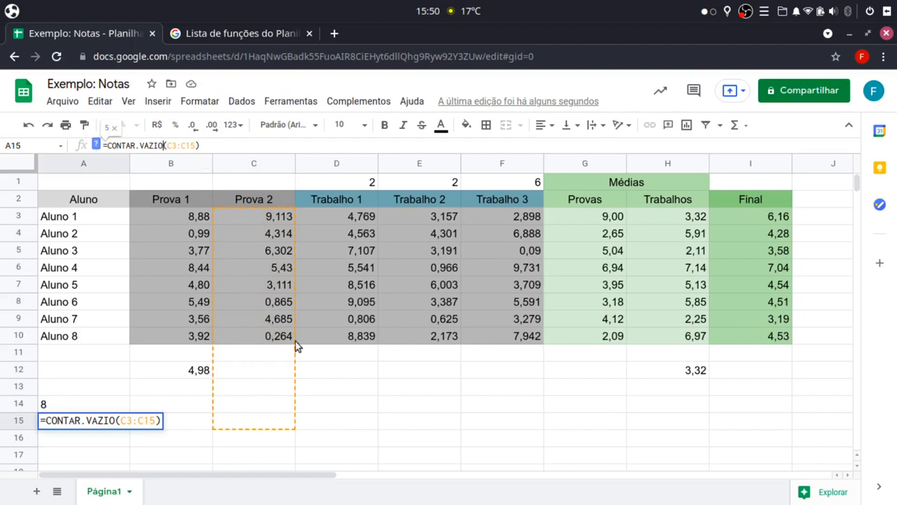
pyautogui.click(179, 350)
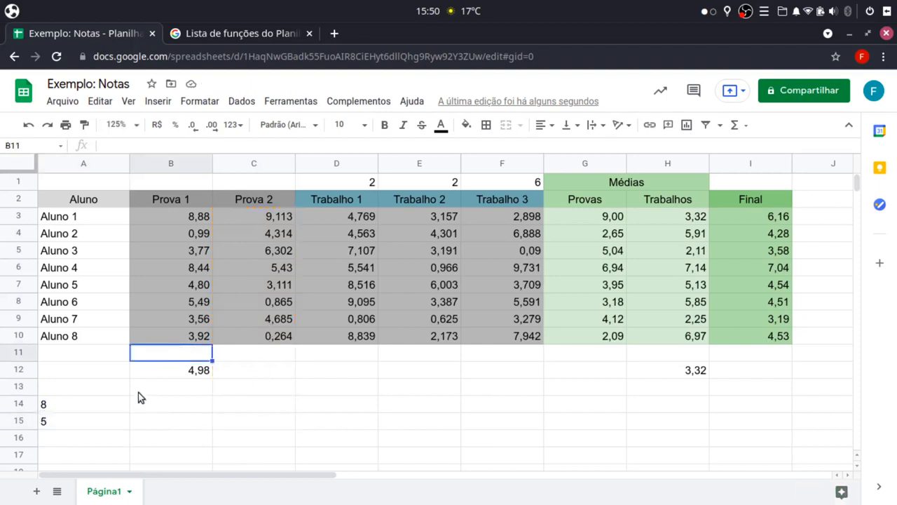
pyautogui.click(80, 419)
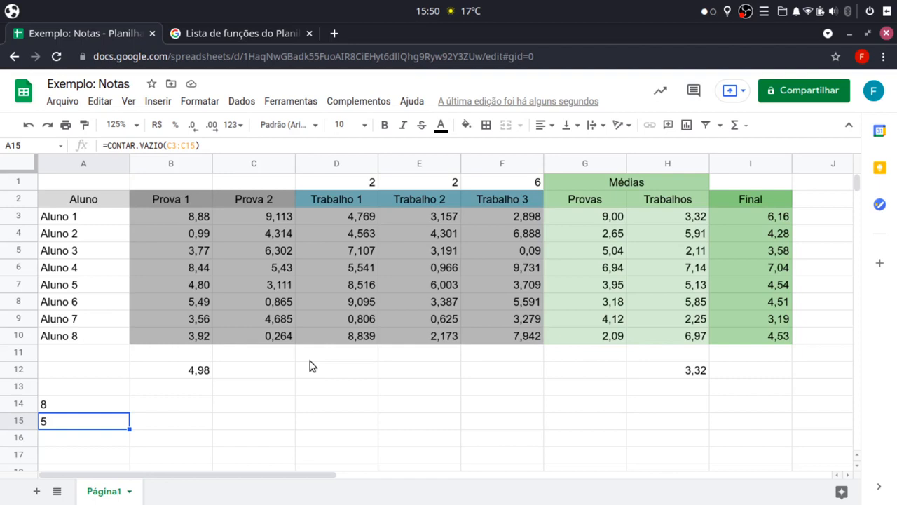
# Look through the grade cells and review the formulas in A14, G4, B12 and H12
pyautogui.click(176, 214)
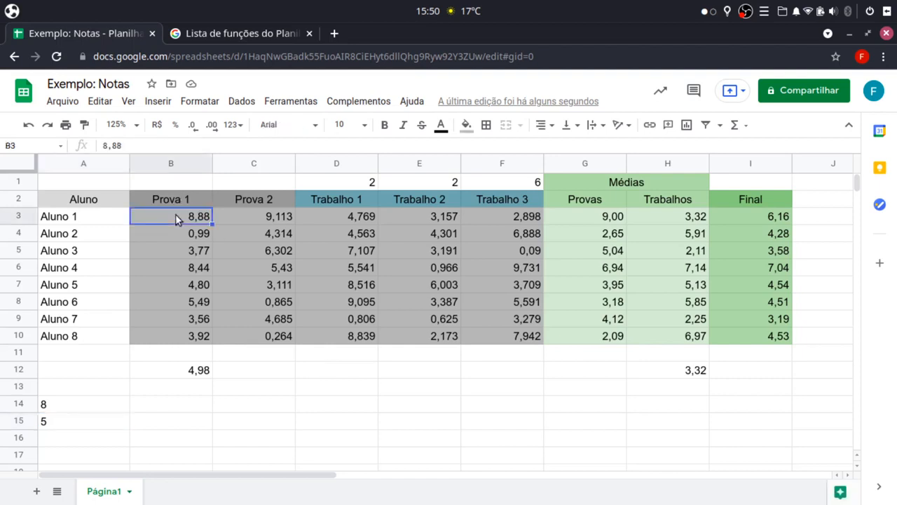
pyautogui.press('Down')
pyautogui.press('Down')
pyautogui.press('Down')
pyautogui.press('Down')
pyautogui.press('Down')
pyautogui.press('Right')
pyautogui.press('Right')
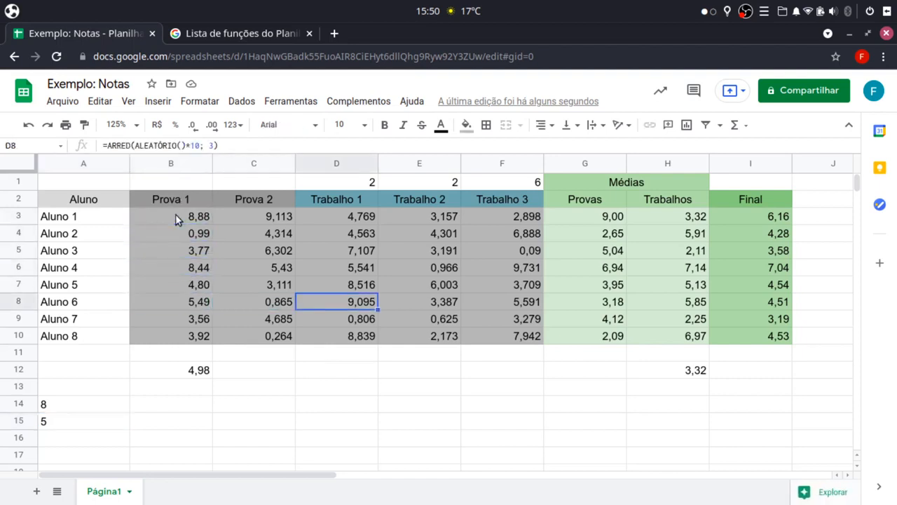
pyautogui.click(120, 405)
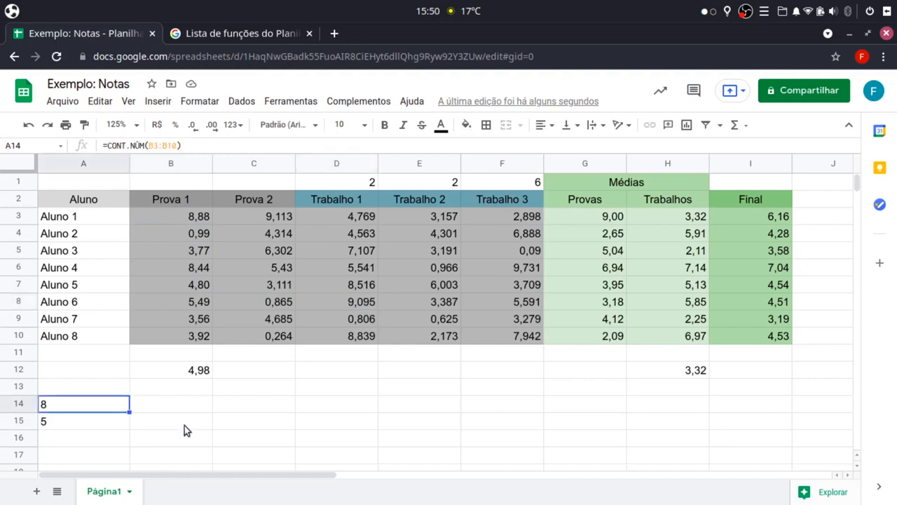
pyautogui.click(196, 405)
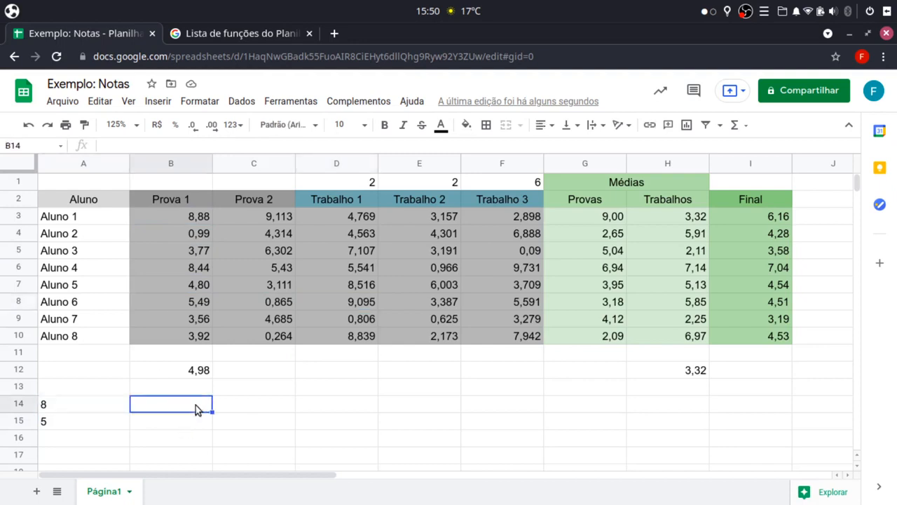
pyautogui.click(597, 236)
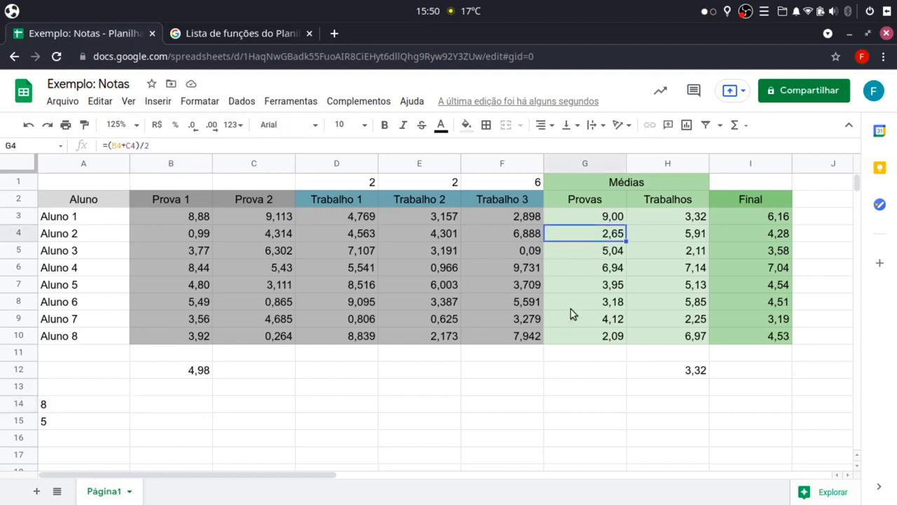
pyautogui.click(209, 371)
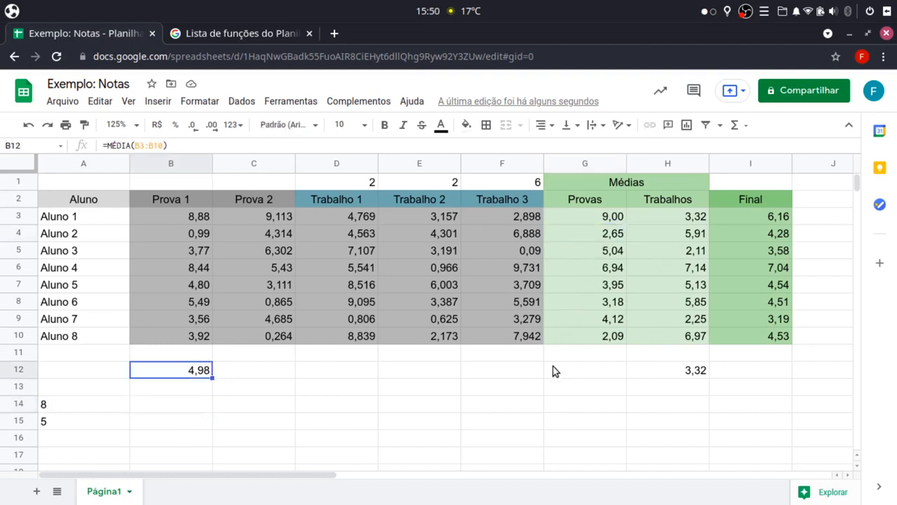
pyautogui.click(657, 372)
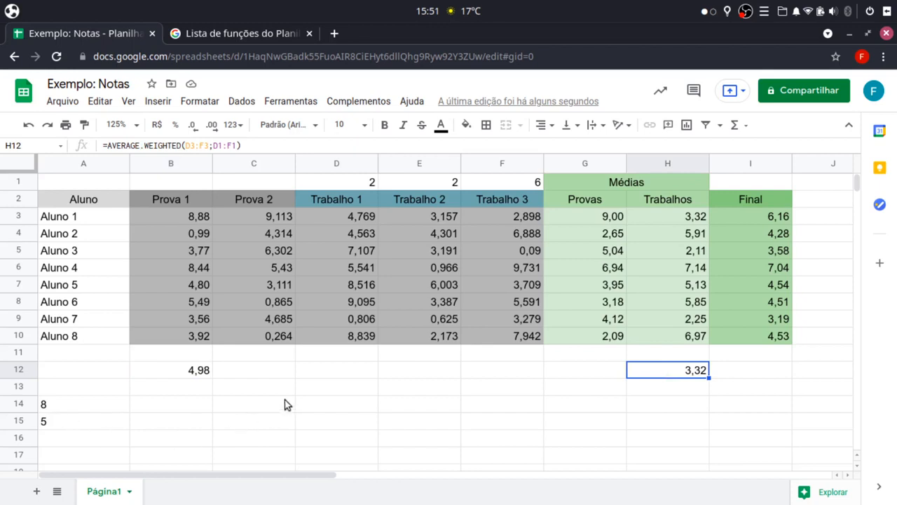
# Enter =ROWS(A1:A10) in cell B14 to count the rows and dismiss the autofill suggestion
pyautogui.click(231, 404)
pyautogui.click(169, 421)
pyautogui.click(173, 405)
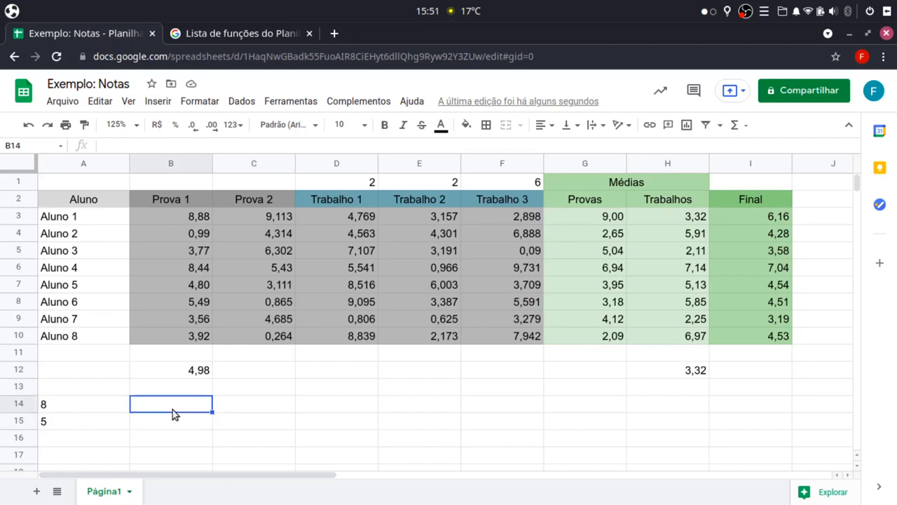
pyautogui.doubleClick(189, 412)
pyautogui.write('=')
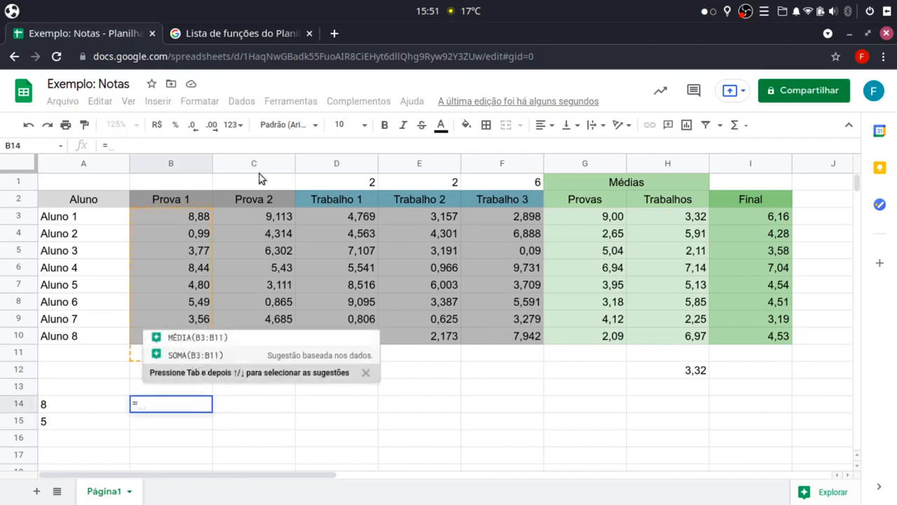
pyautogui.write('R')
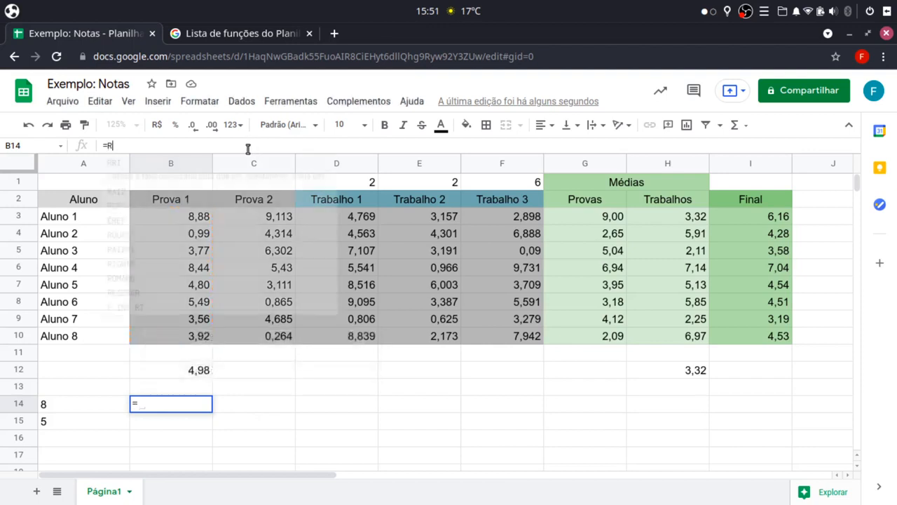
pyautogui.write('OWS(')
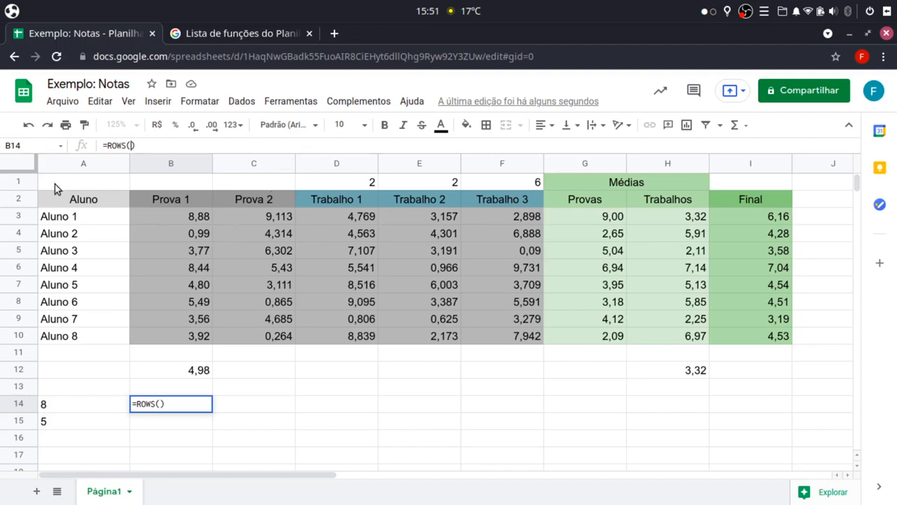
pyautogui.moveTo(54, 184); pyautogui.dragTo(107, 342)
pyautogui.press('Return')
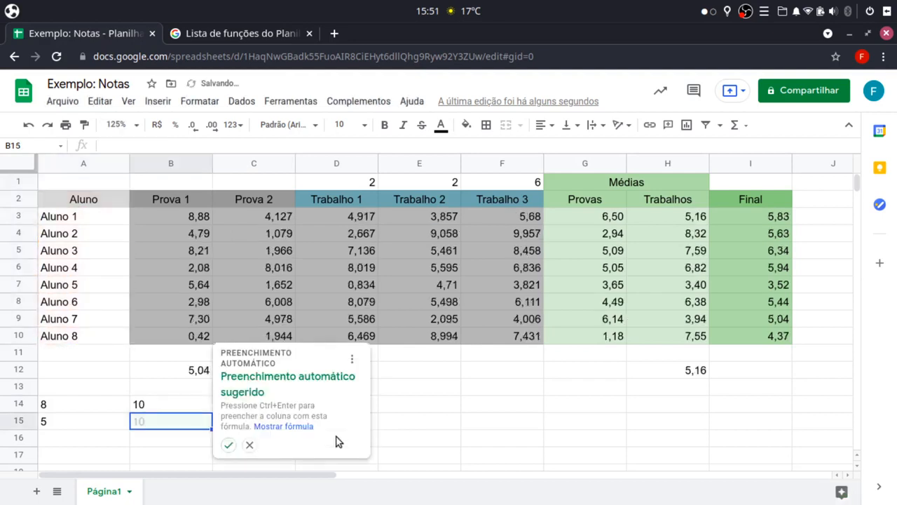
pyautogui.click(254, 446)
# Try to change the range of cell B14's LINS formula to the student names, A3:A10
pyautogui.click(140, 404)
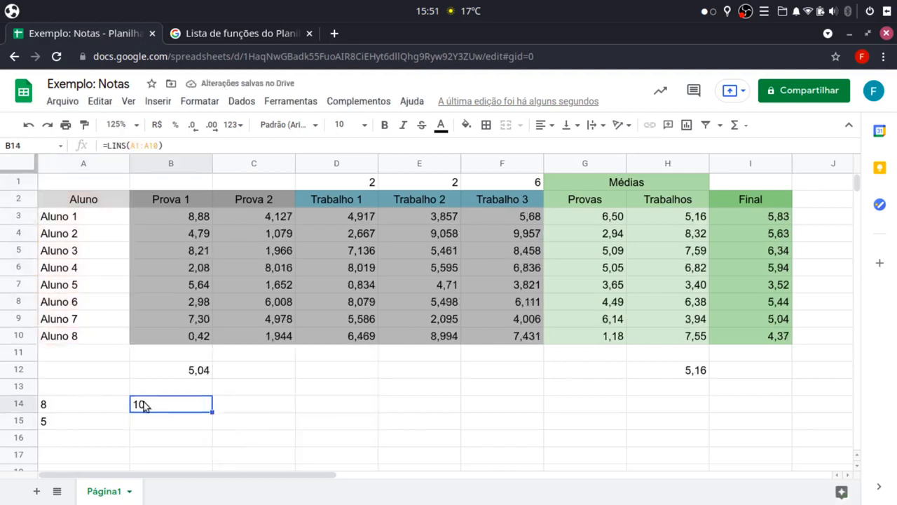
pyautogui.doubleClick(147, 145)
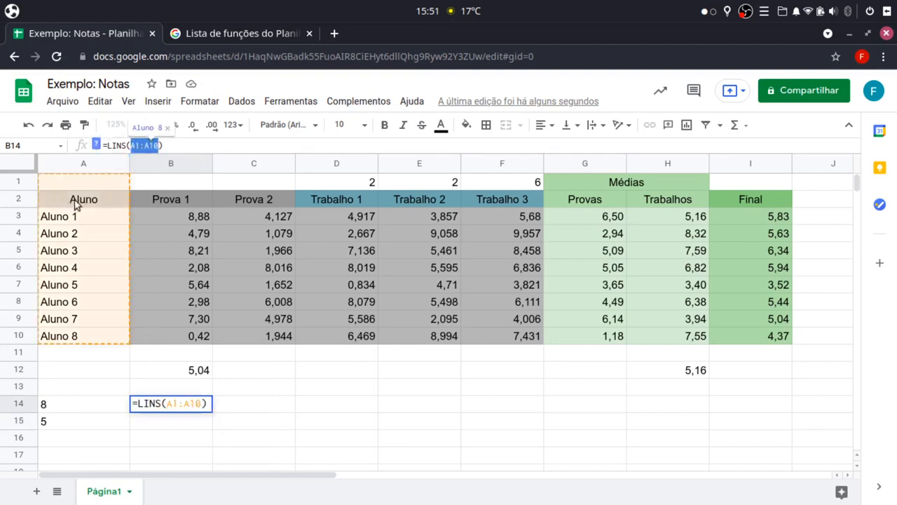
pyautogui.moveTo(48, 219); pyautogui.dragTo(104, 345)
pyautogui.press('Return')
pyautogui.press('Return')
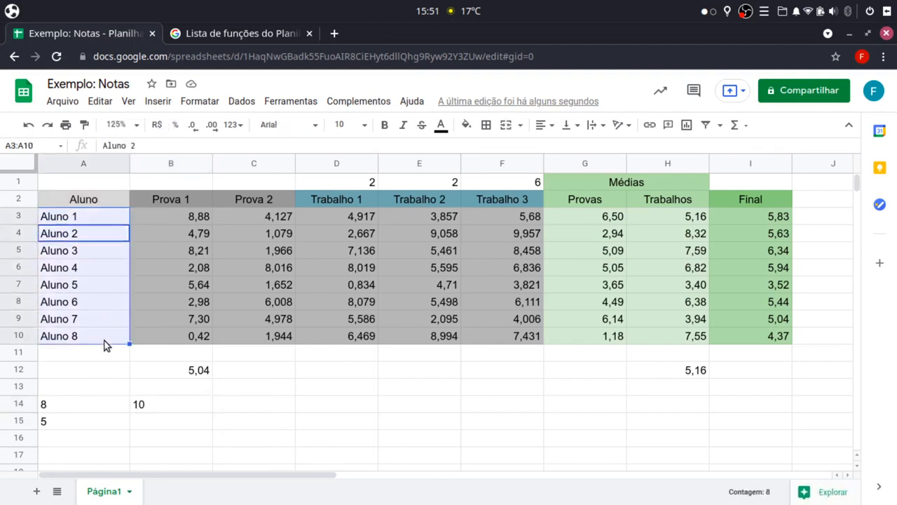
# Set the range of cell B14's LINS formula to the student names, A3:A10, and check its function name
pyautogui.click(168, 403)
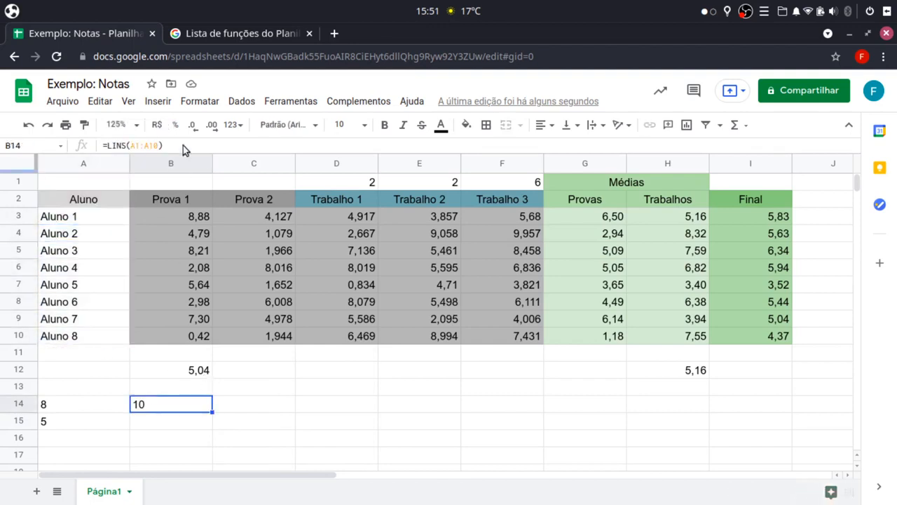
pyautogui.doubleClick(140, 145)
pyautogui.press('BackSpace')
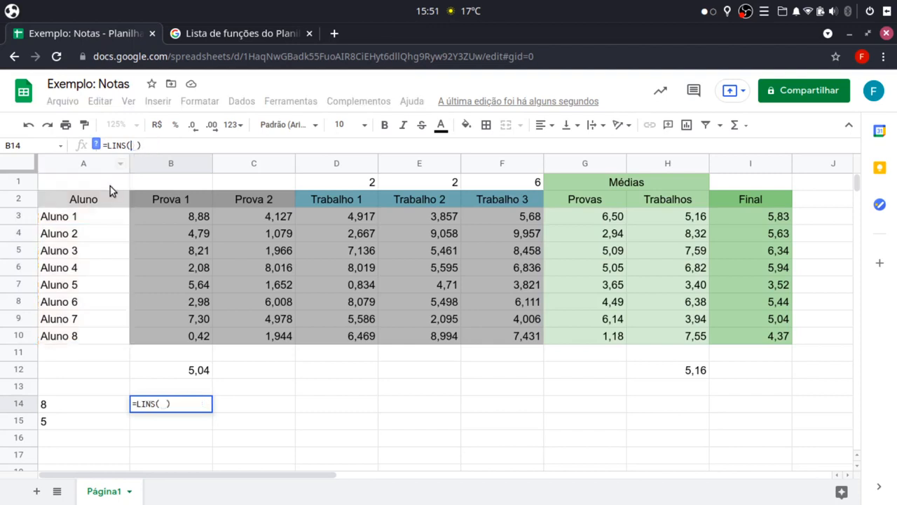
pyautogui.moveTo(51, 223); pyautogui.dragTo(82, 340)
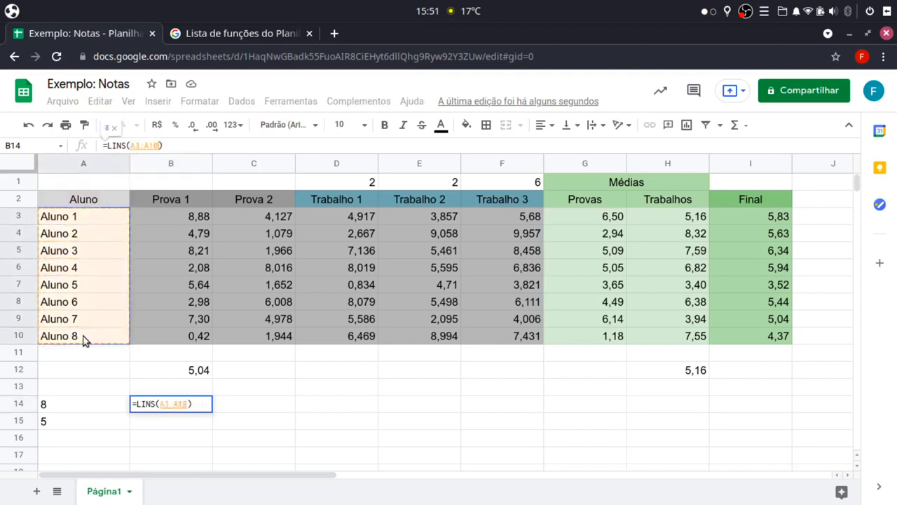
pyautogui.press('Return')
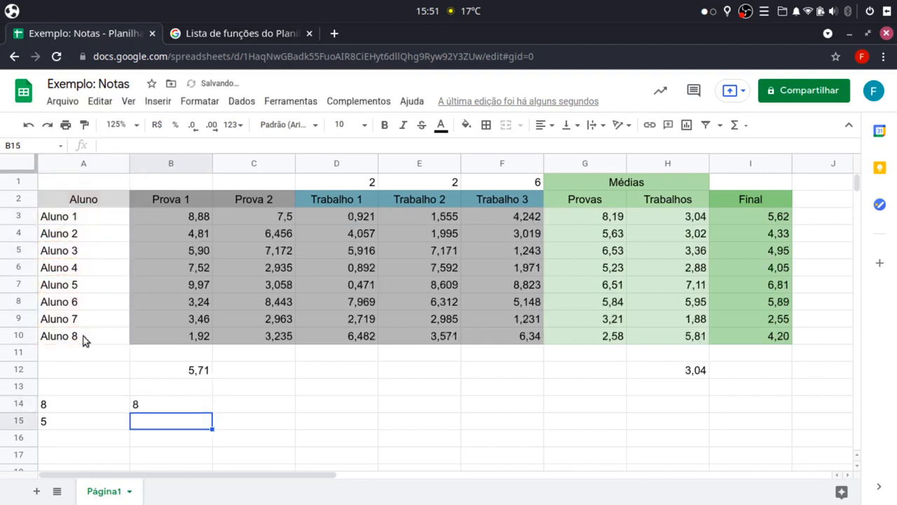
pyautogui.click(160, 410)
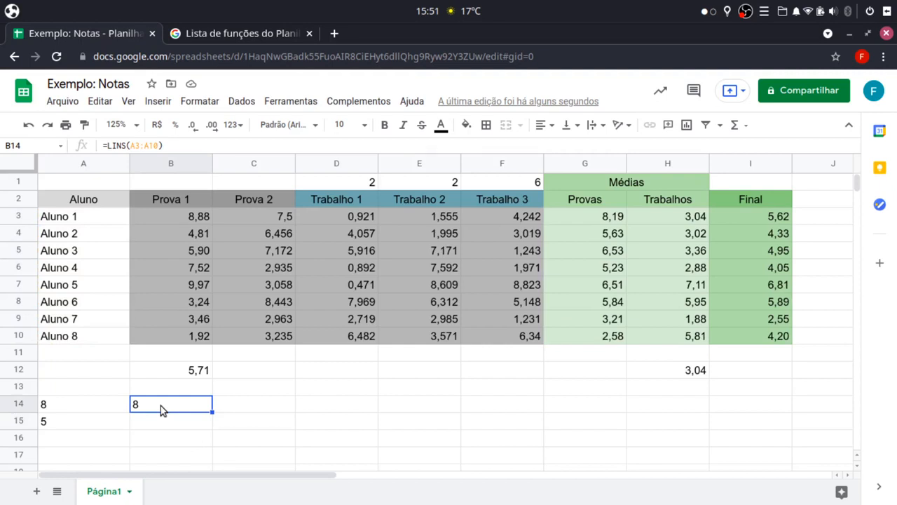
pyautogui.doubleClick(119, 146)
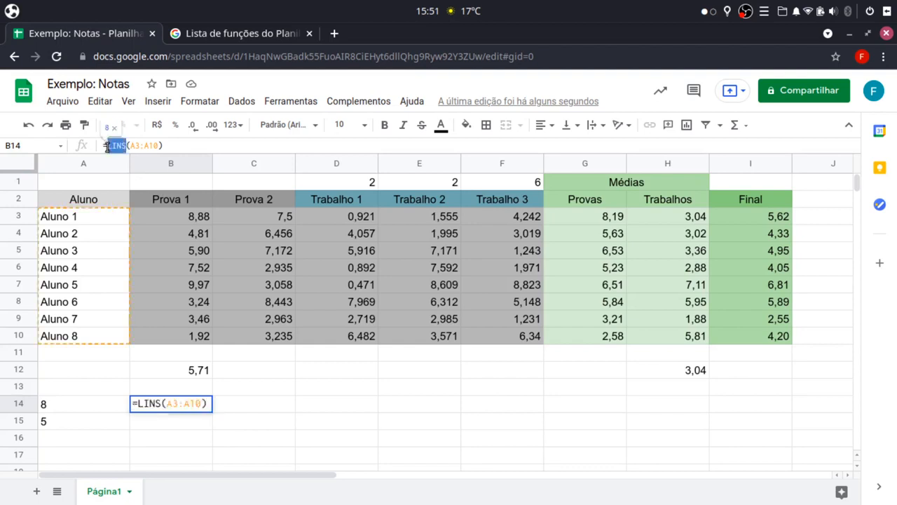
# Enter =COLUMNS() without an argument in cell C14 and select the grade table, A2:I10
pyautogui.click(284, 405)
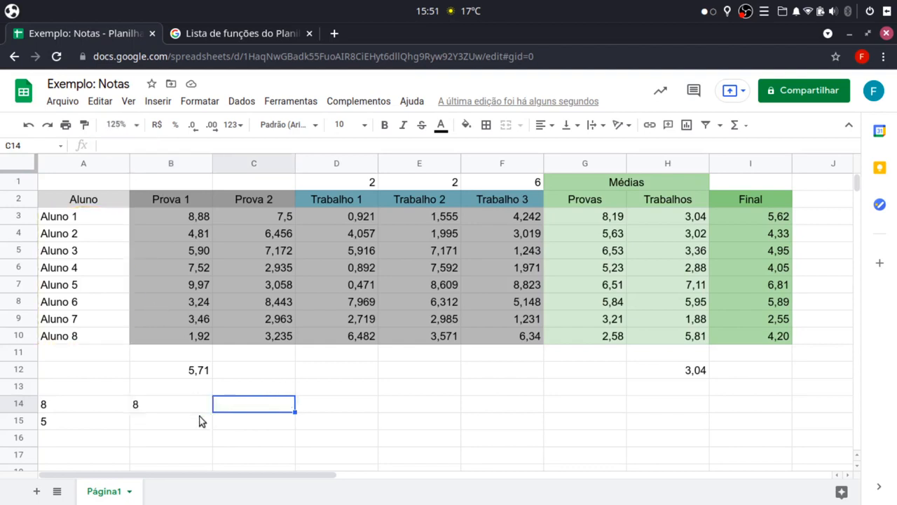
pyautogui.doubleClick(223, 408)
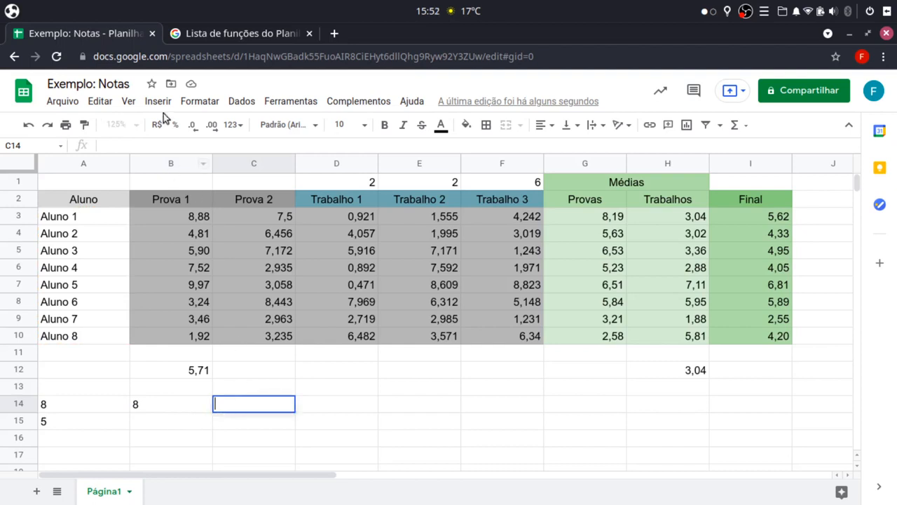
pyautogui.click(155, 145)
pyautogui.write('=')
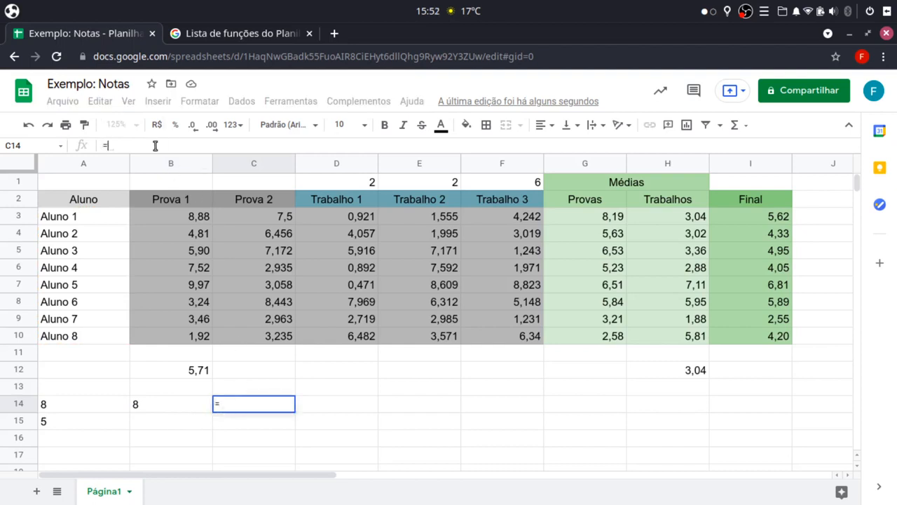
pyautogui.write('COLU')
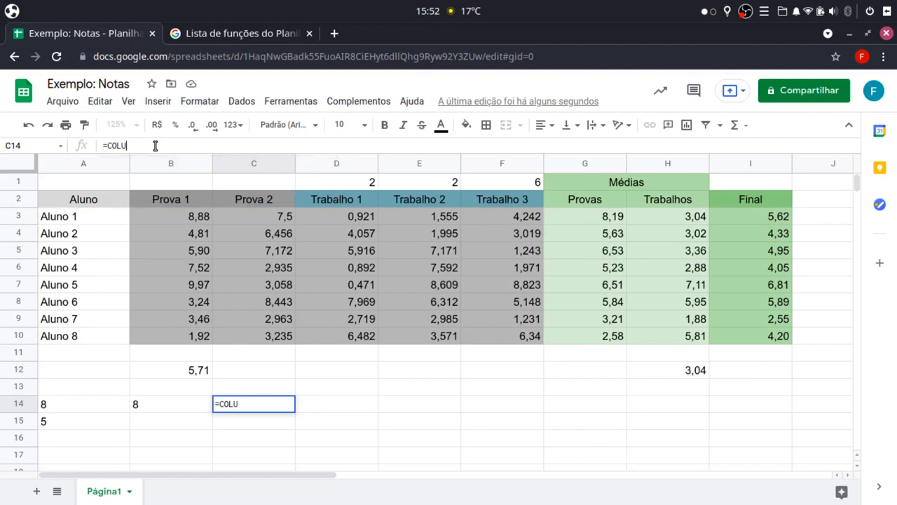
pyautogui.write('MNS()')
pyautogui.moveTo(56, 200); pyautogui.dragTo(769, 344)
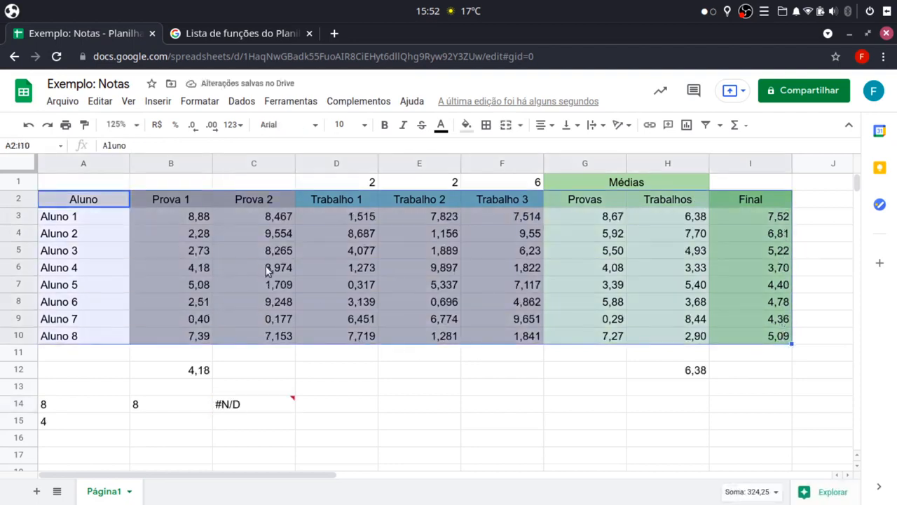
# Add the range A2:I6 to cell C14's COLS formula and dismiss the autofill suggestion
pyautogui.click(236, 401)
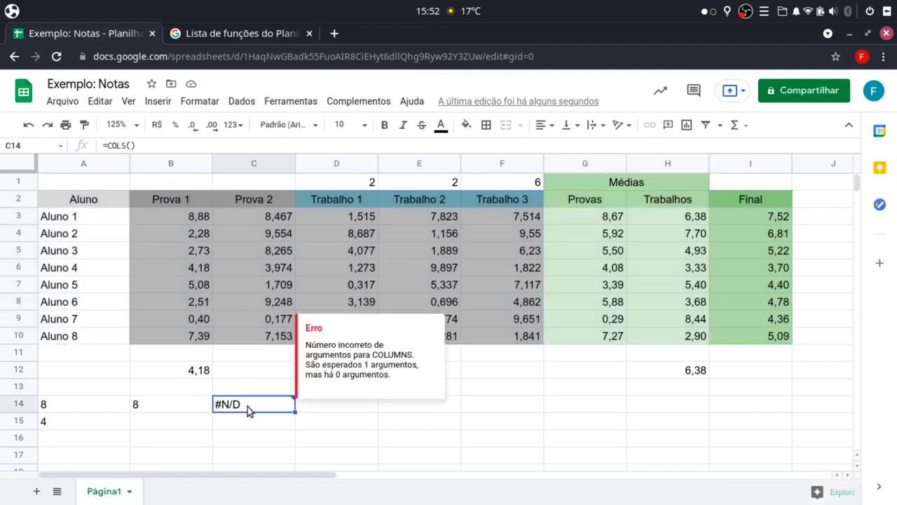
pyautogui.click(129, 145)
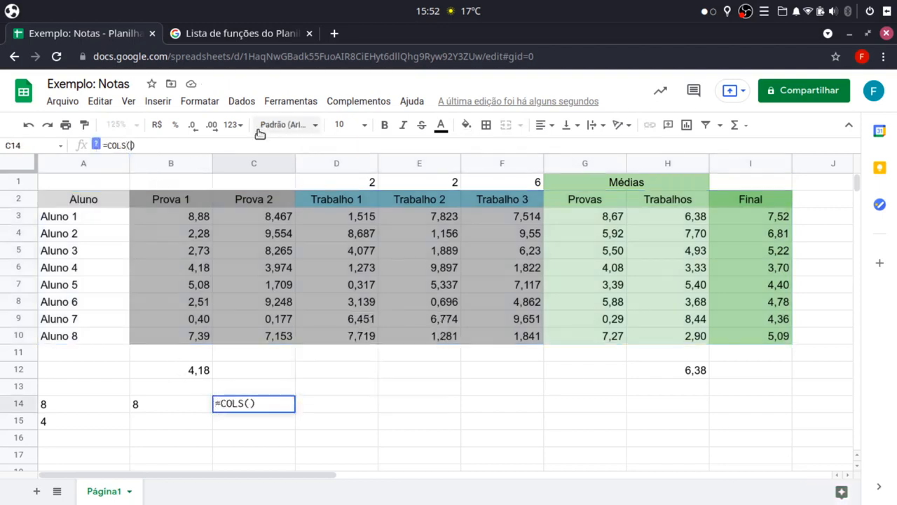
pyautogui.moveTo(70, 204); pyautogui.dragTo(759, 266)
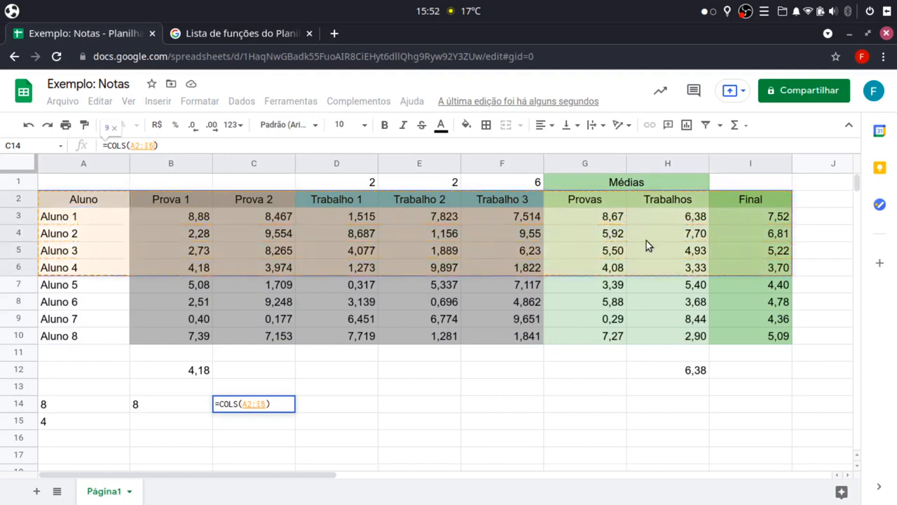
pyautogui.press('Return')
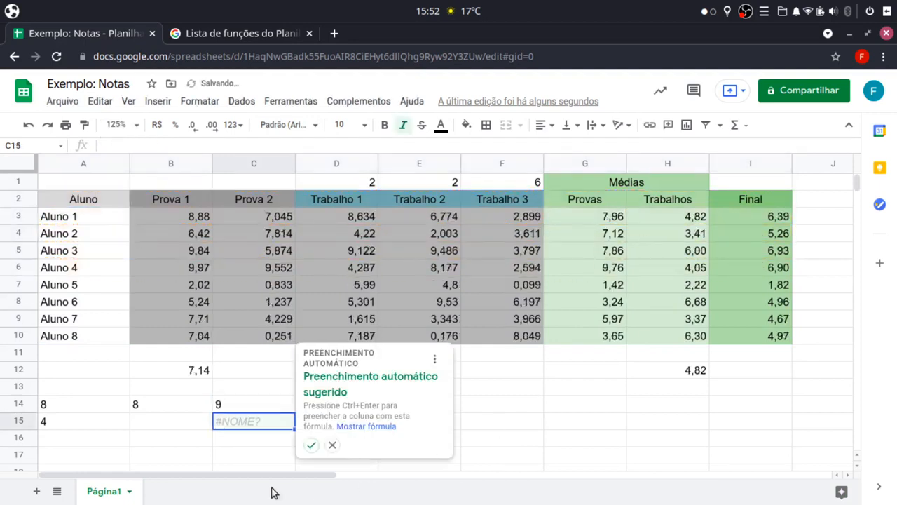
pyautogui.click(333, 445)
# Go through row 10 cell by cell from A10 to I10 to count the table's columns
pyautogui.click(118, 335)
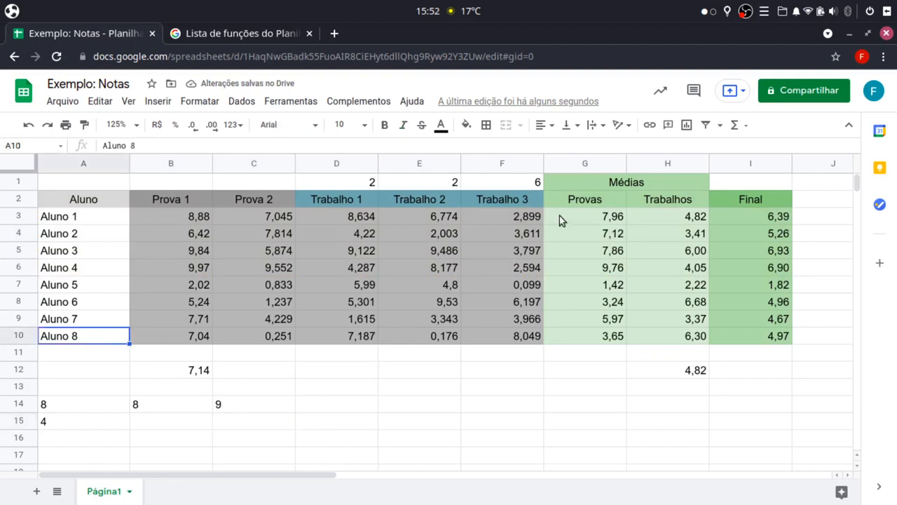
pyautogui.press('Right')
pyautogui.press('Right')
pyautogui.press('Right')
pyautogui.press('Right')
pyautogui.press('Right')
pyautogui.press('Right')
pyautogui.press('Right')
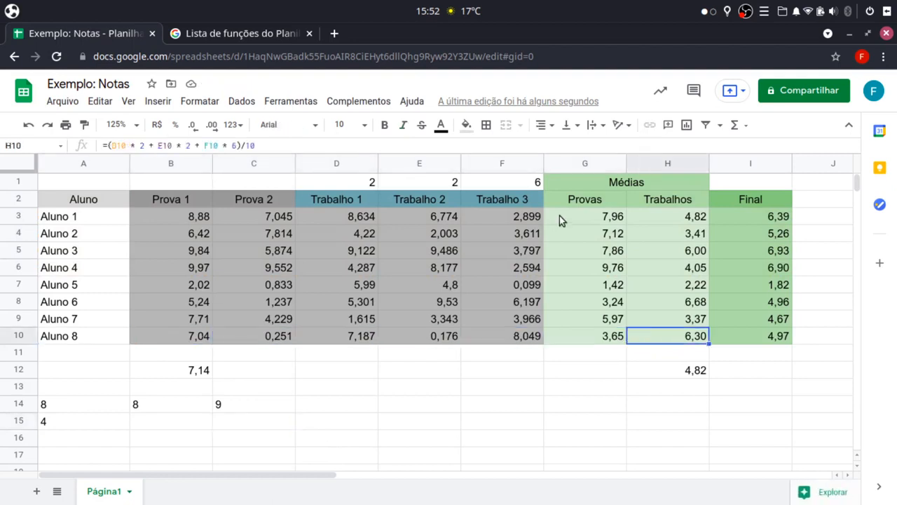
pyautogui.press('Right')
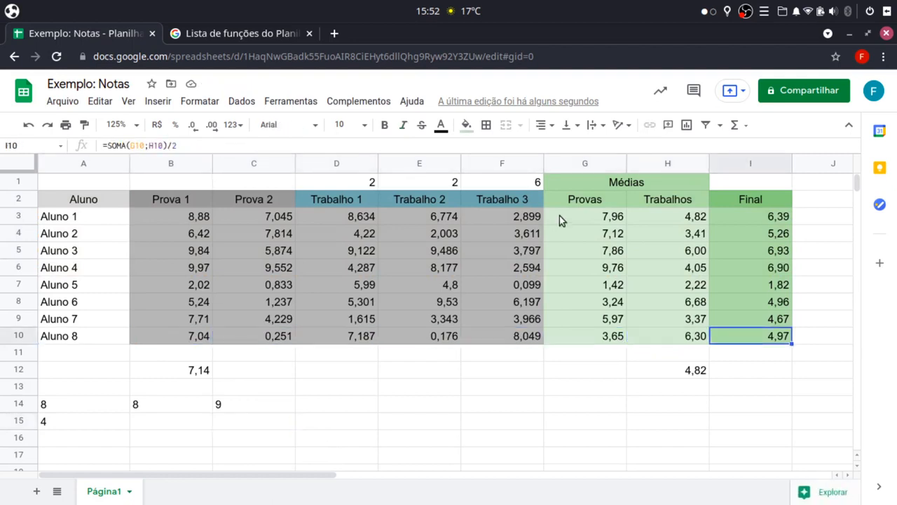
# Check the function name in cell C14's COLS formula and remove the stray D13 reference from it
pyautogui.click(242, 386)
pyautogui.click(234, 406)
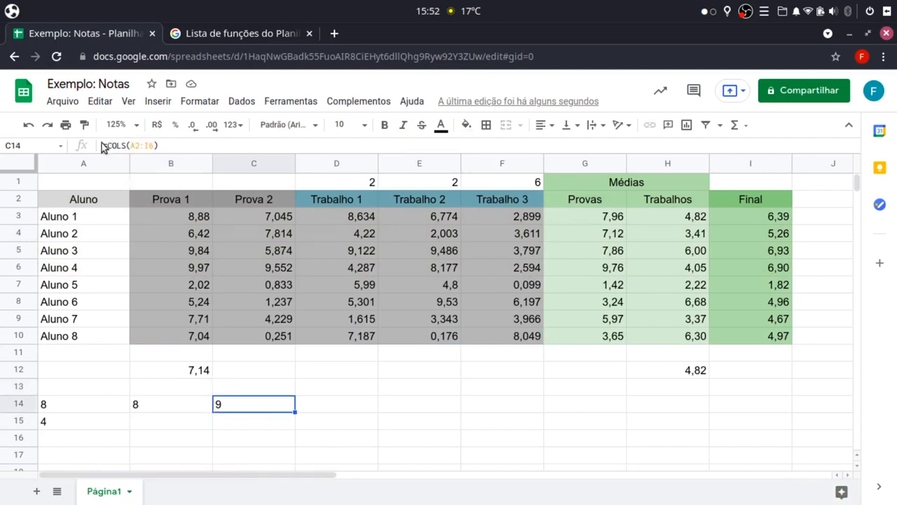
pyautogui.moveTo(106, 145); pyautogui.dragTo(128, 145)
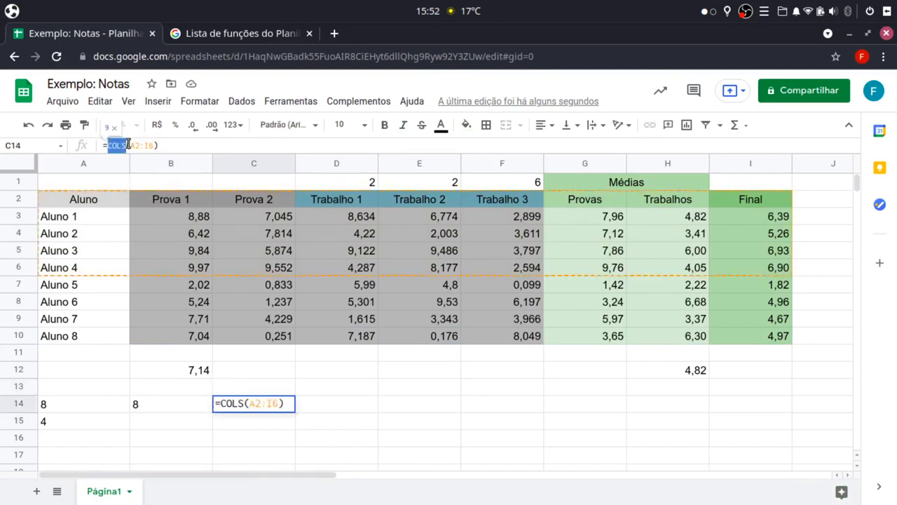
pyautogui.click(327, 391)
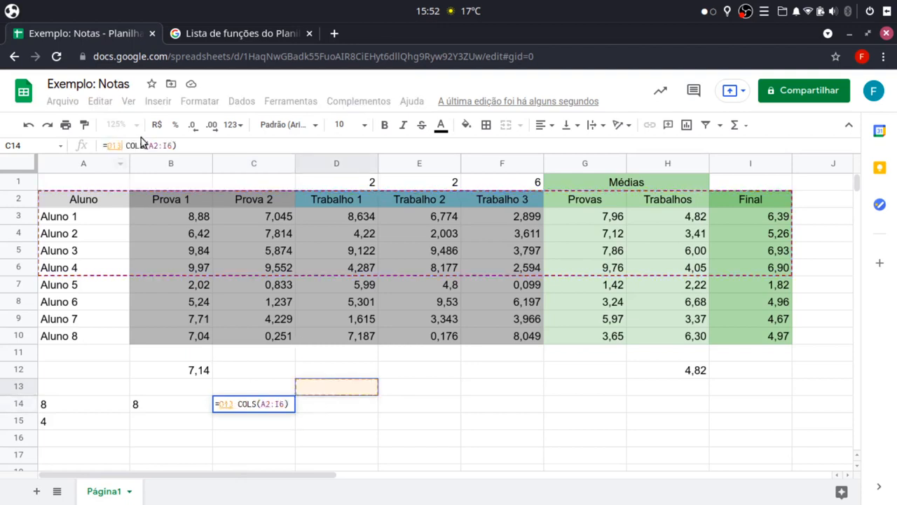
pyautogui.press('BackSpace')
pyautogui.press('BackSpace')
pyautogui.press('BackSpace')
pyautogui.press('Delete')
pyautogui.press('Return')
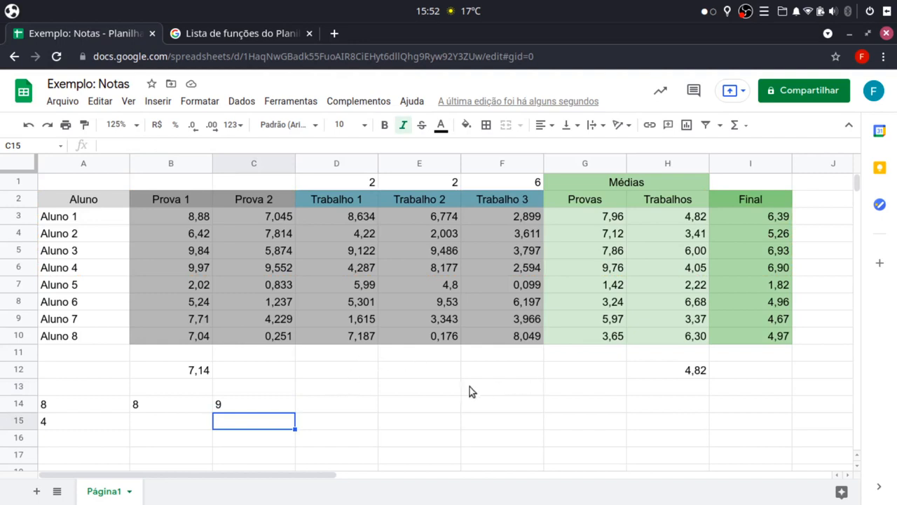
# Enter =SMALL(D3:D10;1) in cell D13 to find the lowest Trabalho 1 grade
pyautogui.click(335, 389)
pyautogui.click(203, 144)
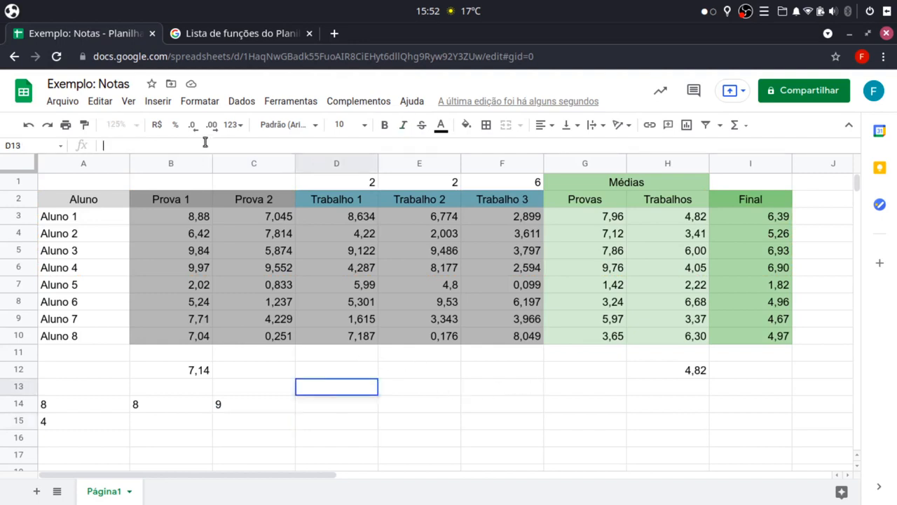
pyautogui.write('=SMALL()')
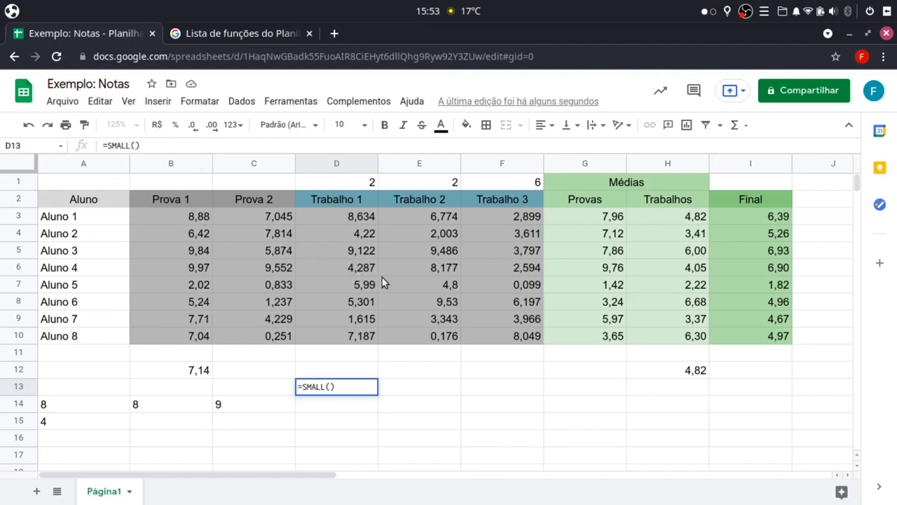
pyautogui.moveTo(310, 216); pyautogui.dragTo(353, 344)
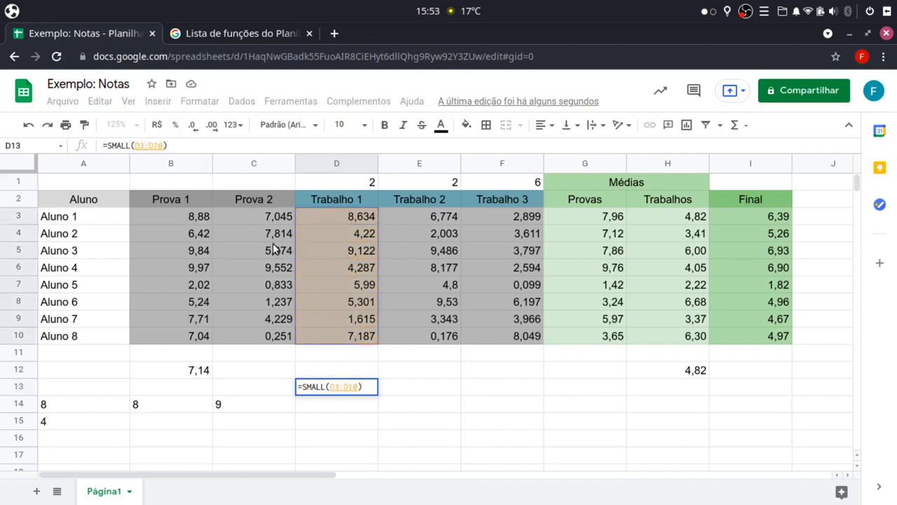
pyautogui.write(';')
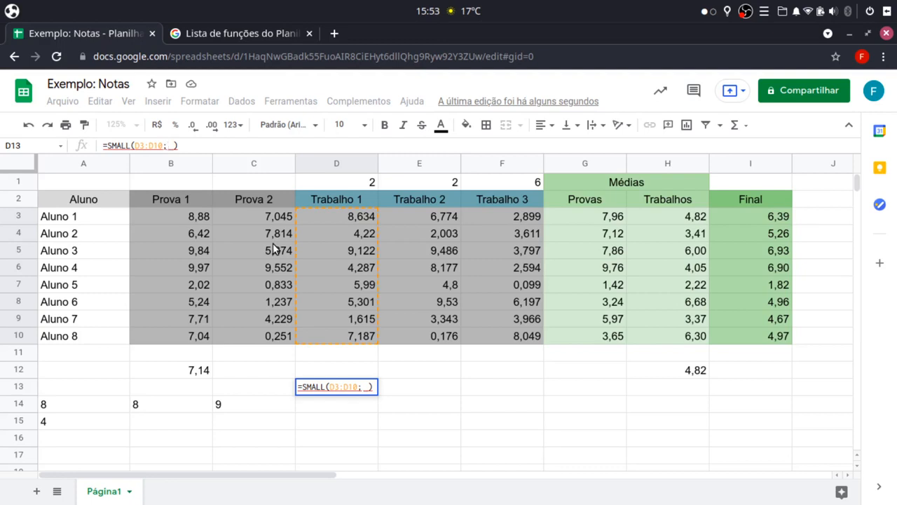
pyautogui.write('1')
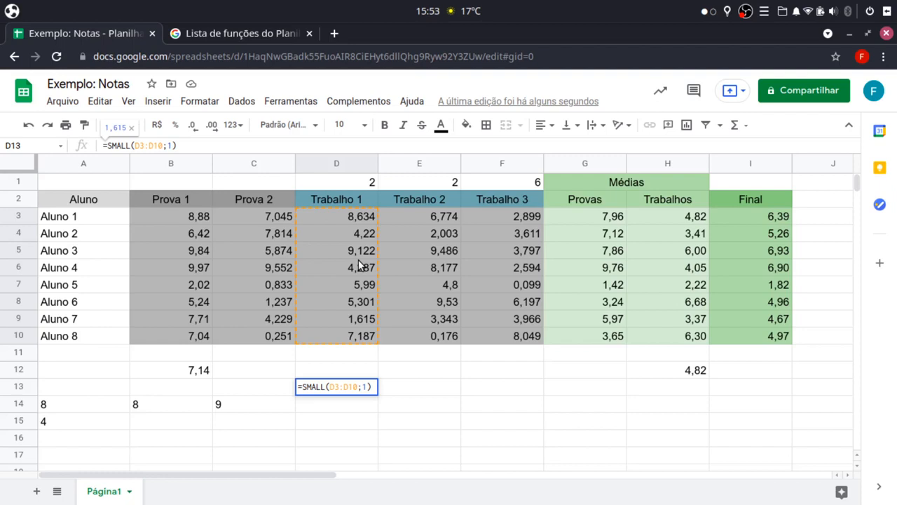
pyautogui.doubleClick(170, 145)
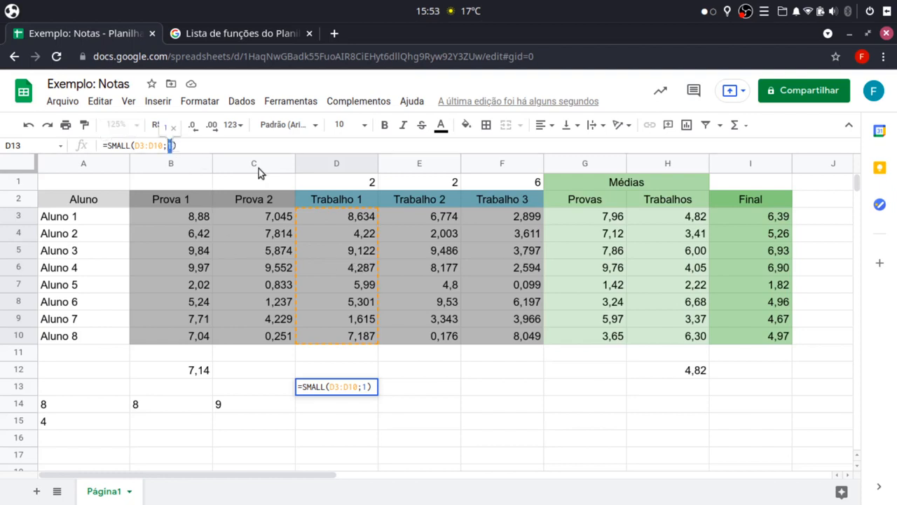
pyautogui.click(200, 147)
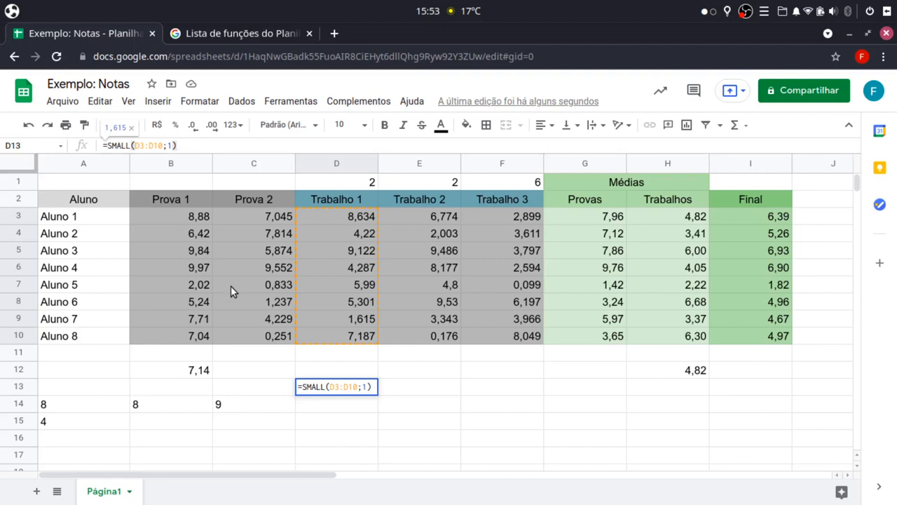
pyautogui.press('Return')
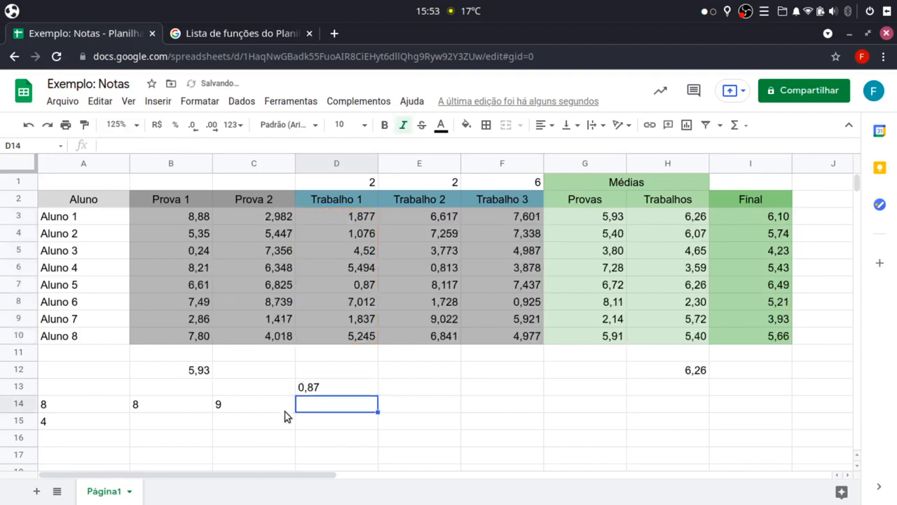
# Check the Trabalho 1 grades in D3:D10 against the smallest-value formula in cell D13
pyautogui.moveTo(328, 215); pyautogui.dragTo(357, 338)
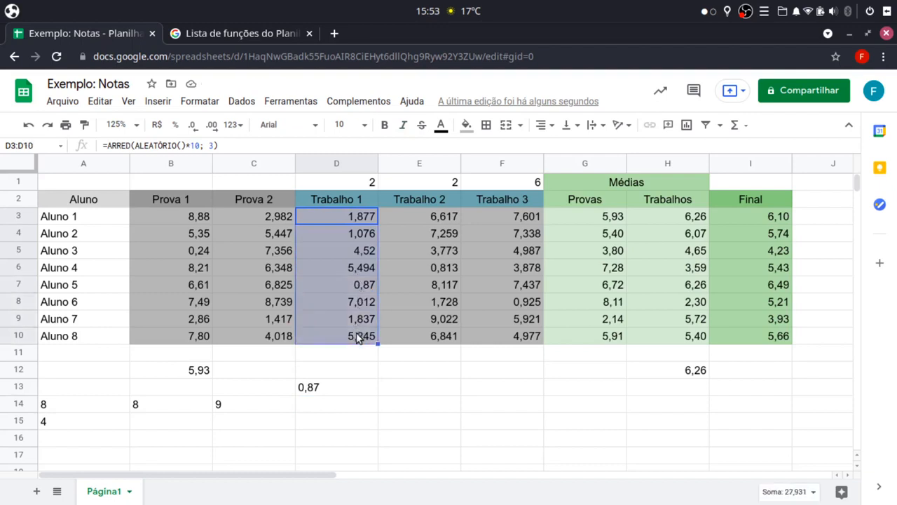
pyautogui.click(361, 291)
pyautogui.click(330, 387)
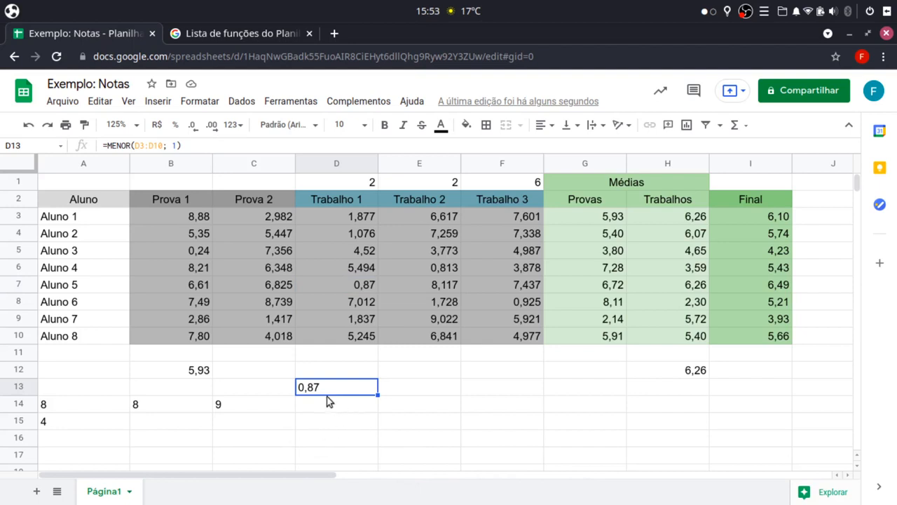
# Open cell D13's MENOR formula at the function name and remove the stray D14 reference from it
pyautogui.click(109, 145)
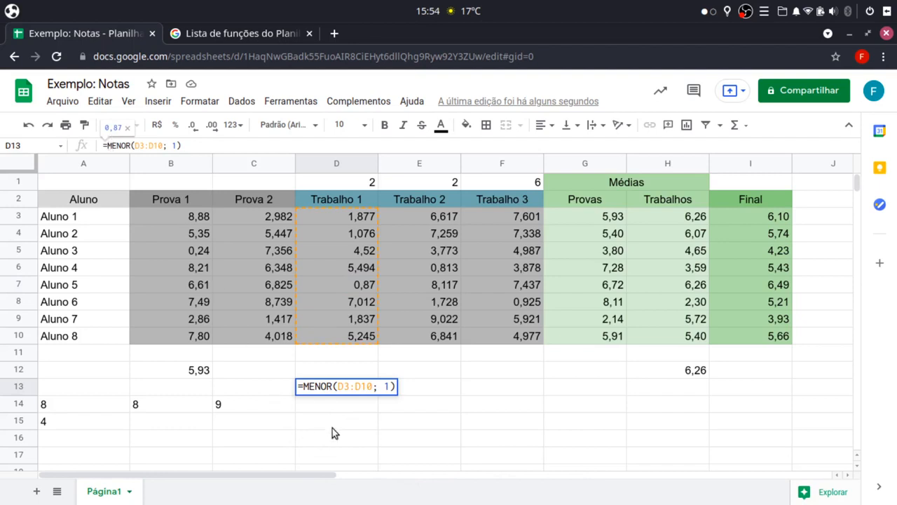
pyautogui.click(318, 409)
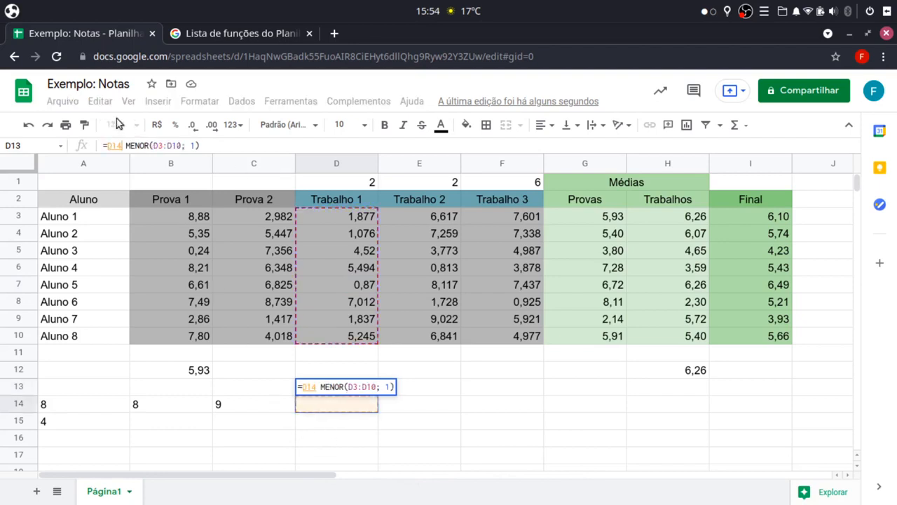
pyautogui.press('BackSpace')
pyautogui.press('BackSpace')
pyautogui.press('BackSpace')
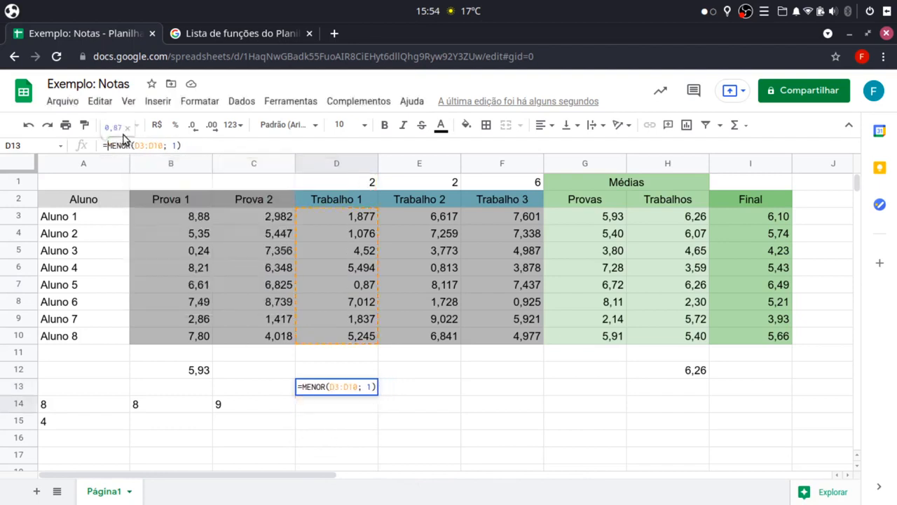
pyautogui.press('Return')
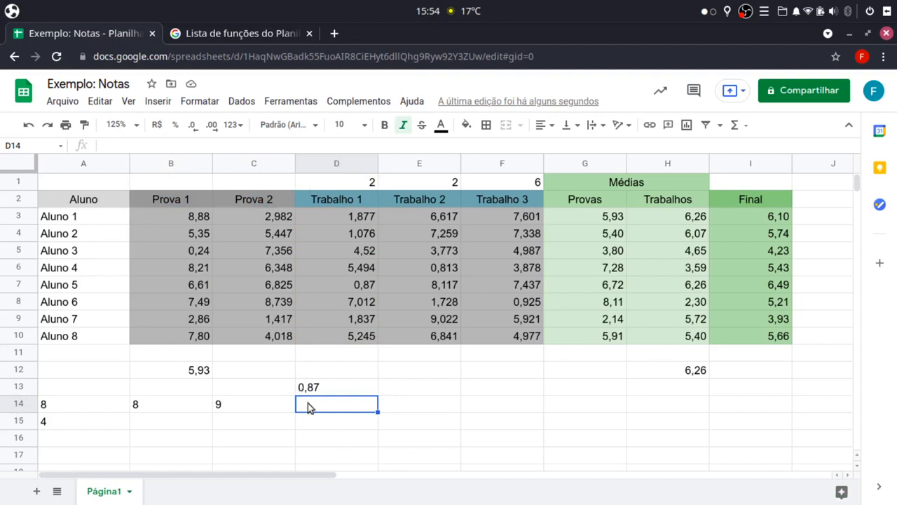
# Enter =LARGE() without arguments in cell D14, below the smallest-grade formula
pyautogui.click(246, 146)
pyautogui.write('=LARGE')
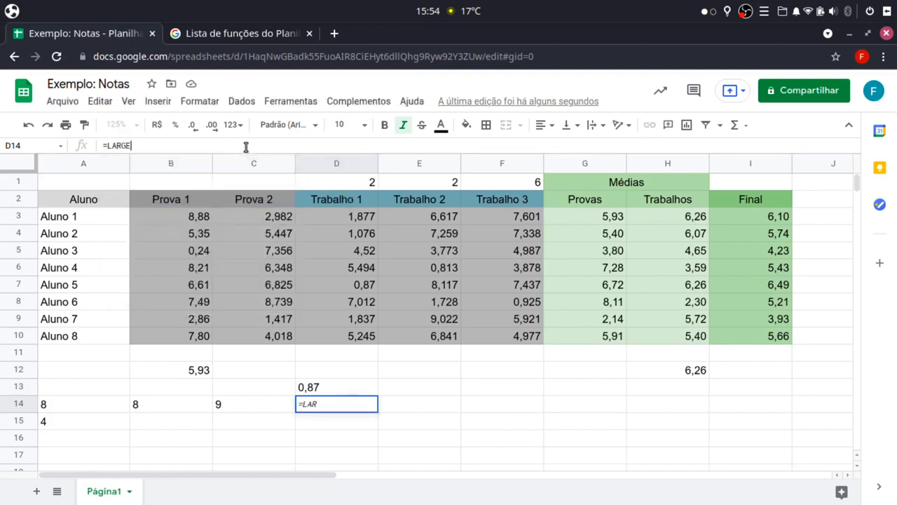
pyautogui.write('()')
pyautogui.moveTo(308, 217); pyautogui.dragTo(331, 341)
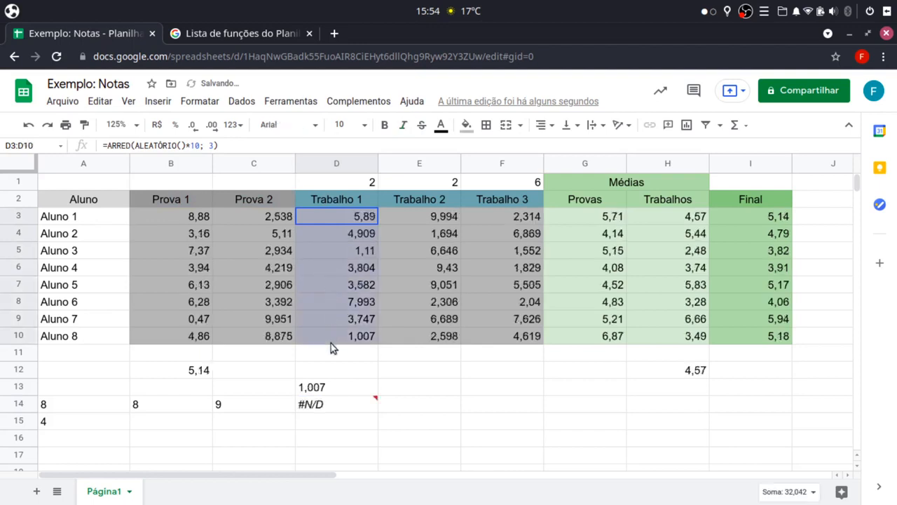
# Complete cell D14's MAIOR formula with the range D3:D10 and position 1, and dismiss the autofill suggestion
pyautogui.click(317, 407)
pyautogui.click(136, 145)
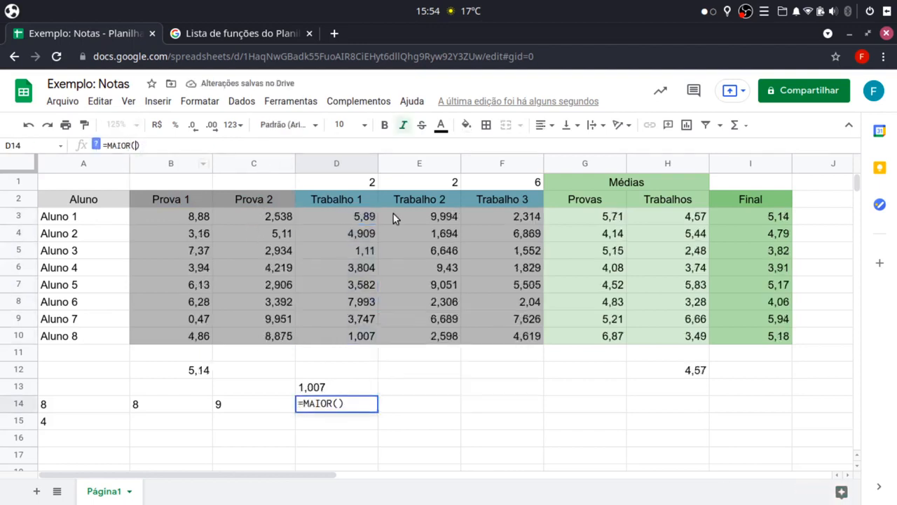
pyautogui.moveTo(320, 218); pyautogui.dragTo(351, 338)
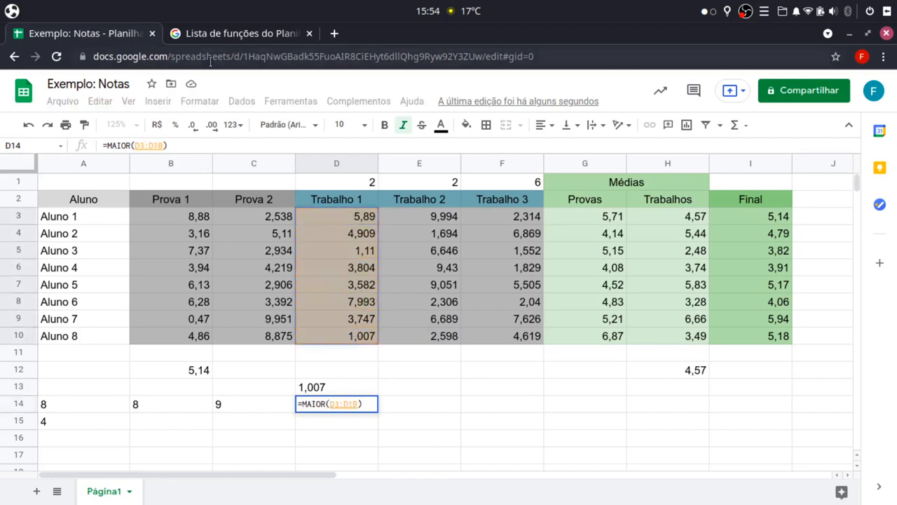
pyautogui.write(';')
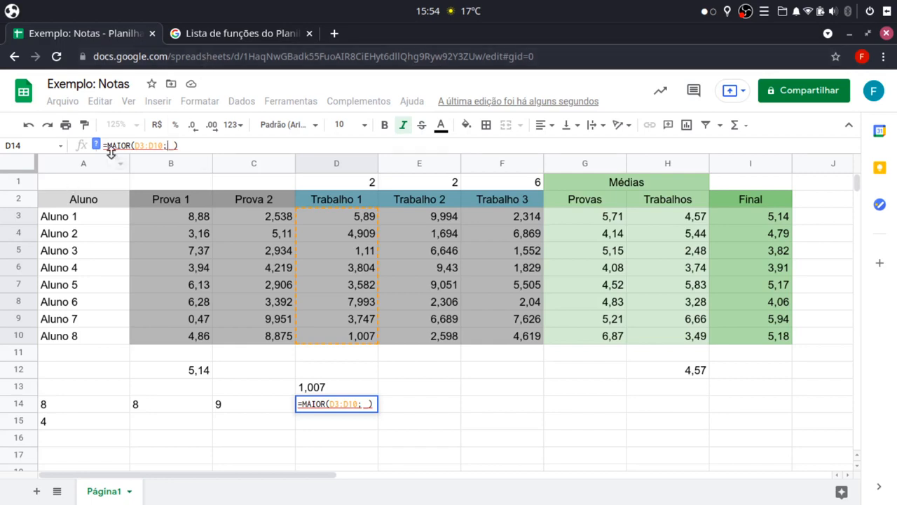
pyautogui.moveTo(114, 148)
pyautogui.write('1')
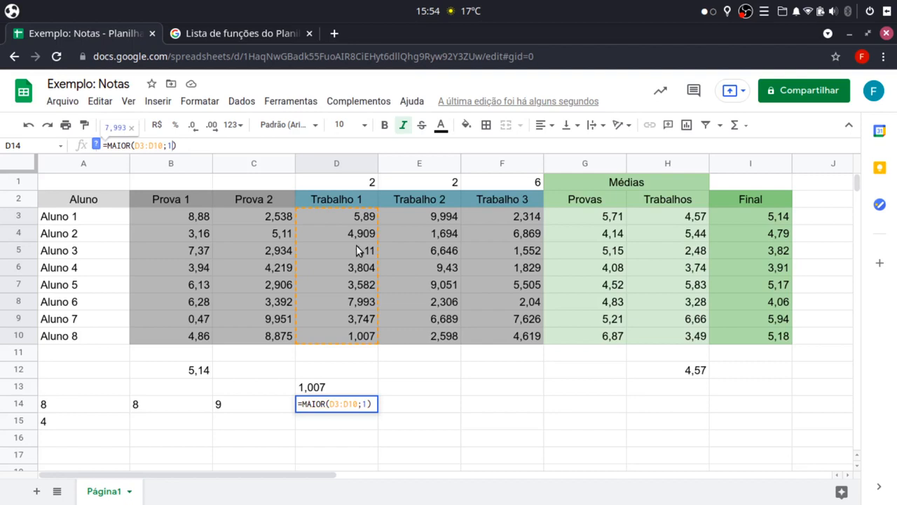
pyautogui.press('Return')
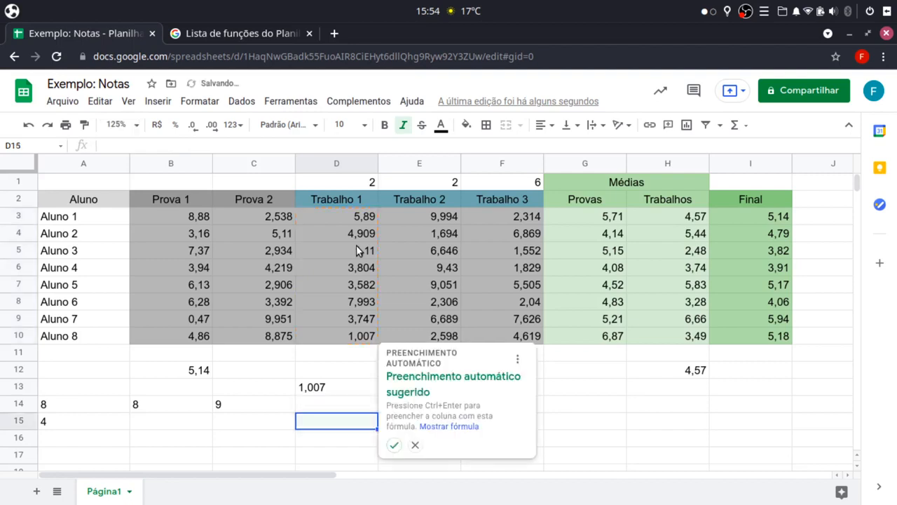
pyautogui.click(415, 444)
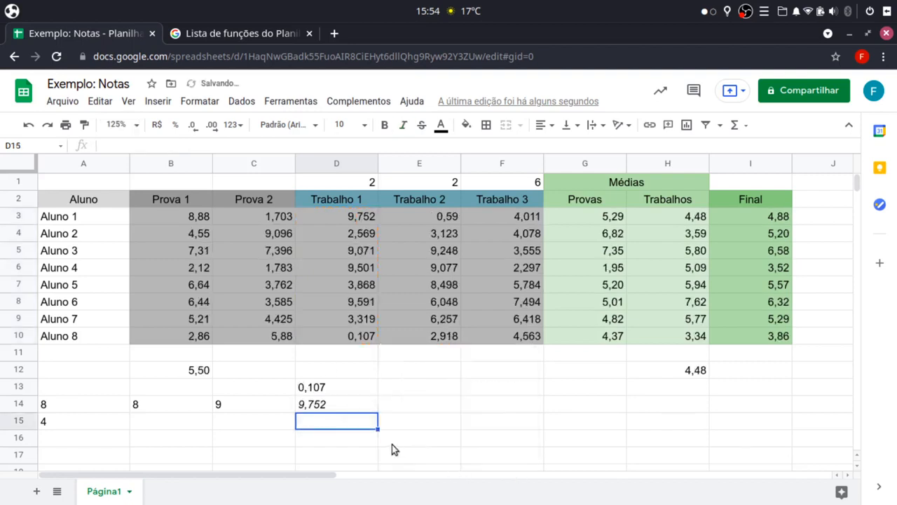
# Compare the formulas in D13 and D14, and set the position in D13's MENOR formula to 2
pyautogui.click(306, 391)
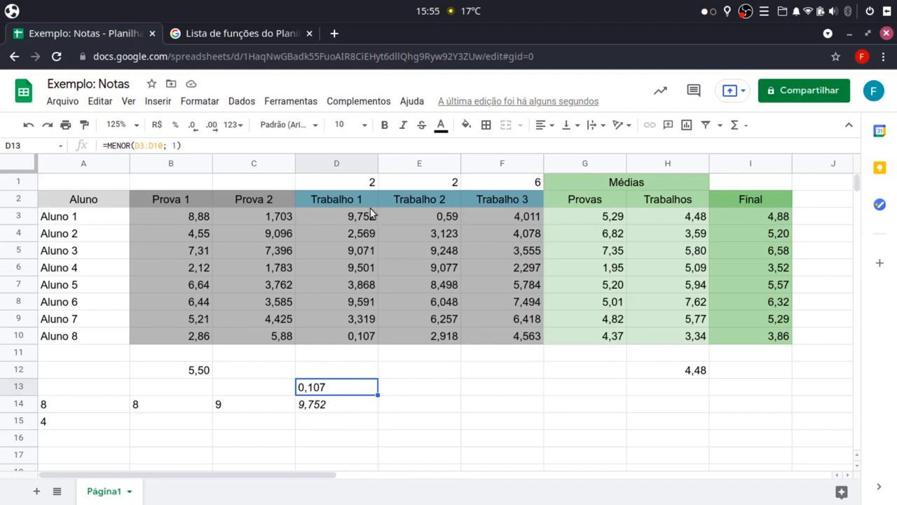
pyautogui.click(343, 413)
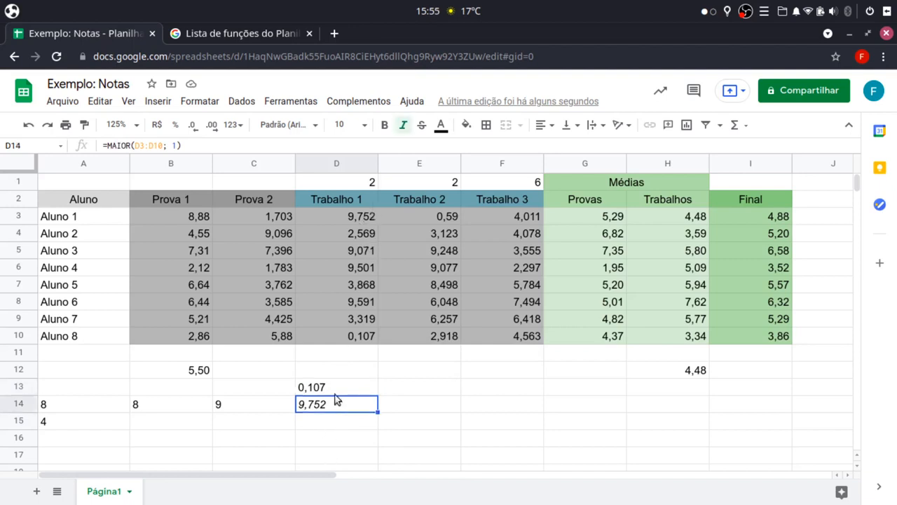
pyautogui.click(324, 384)
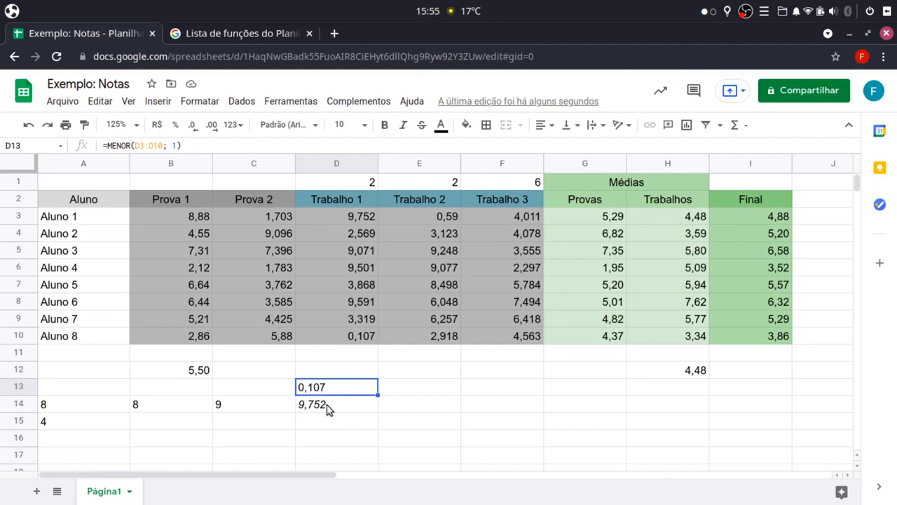
pyautogui.click(176, 145)
pyautogui.press('BackSpace')
pyautogui.write('2')
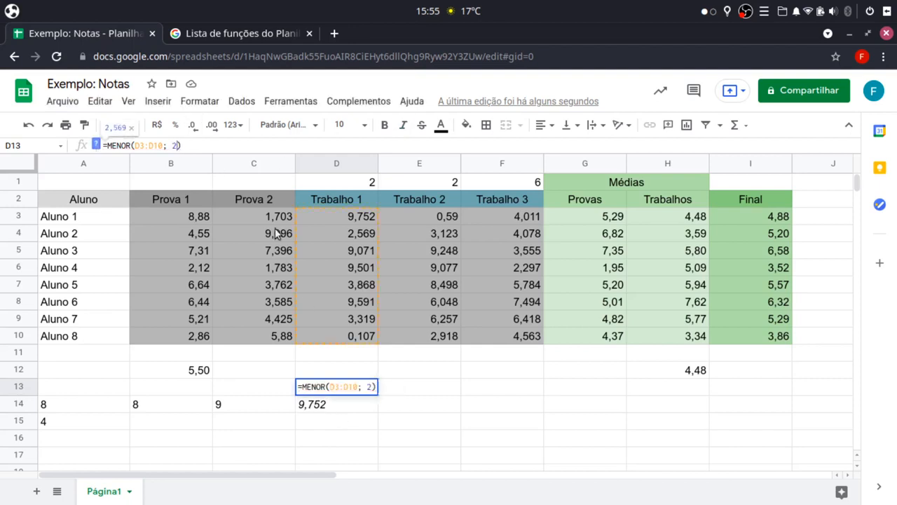
pyautogui.press('Return')
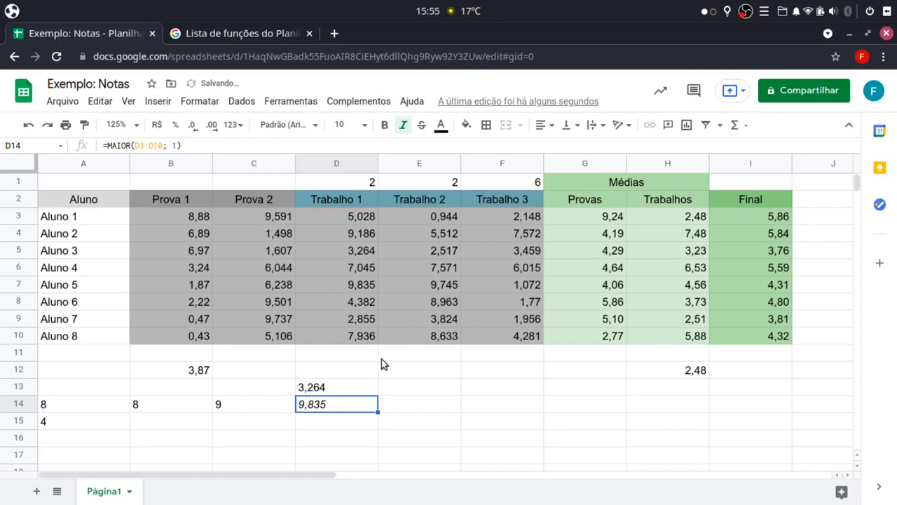
# Compare the two lowest Trabalho 1 grades, in D9 and D5, with the second-smallest formula in D13
pyautogui.click(309, 320)
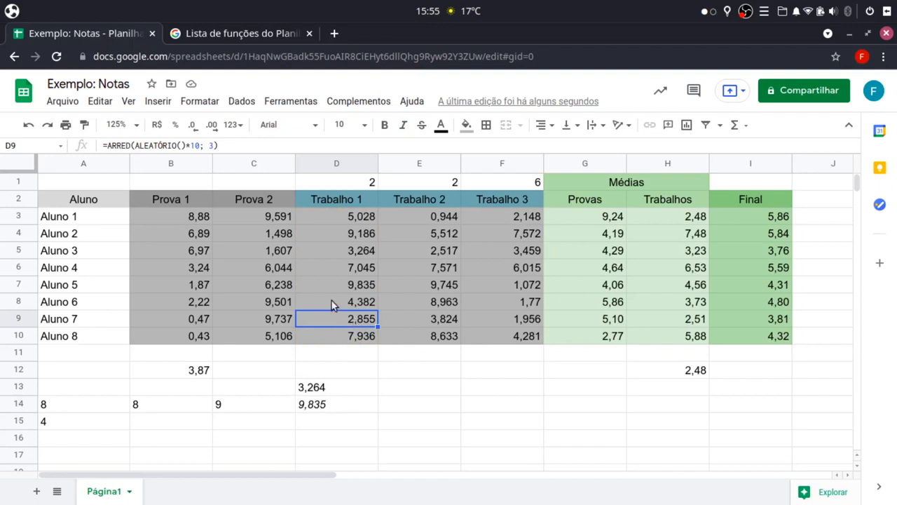
pyautogui.click(348, 256)
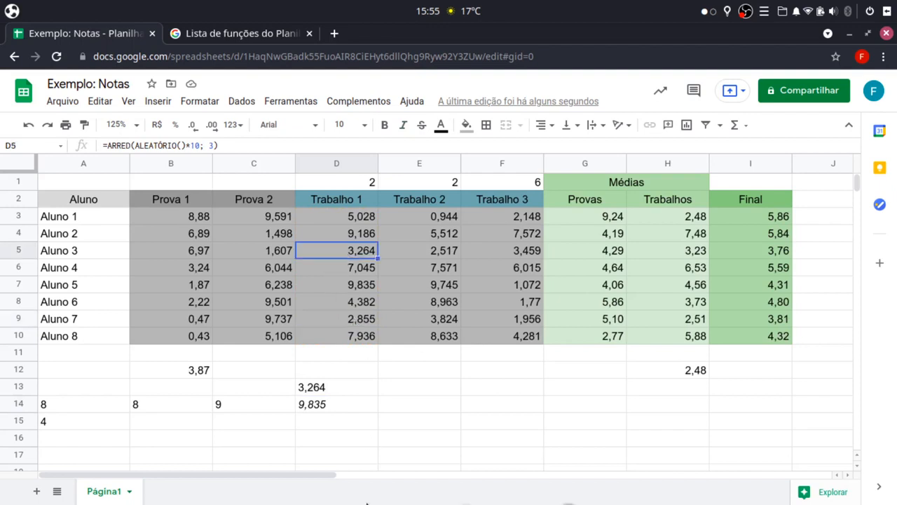
pyautogui.click(324, 390)
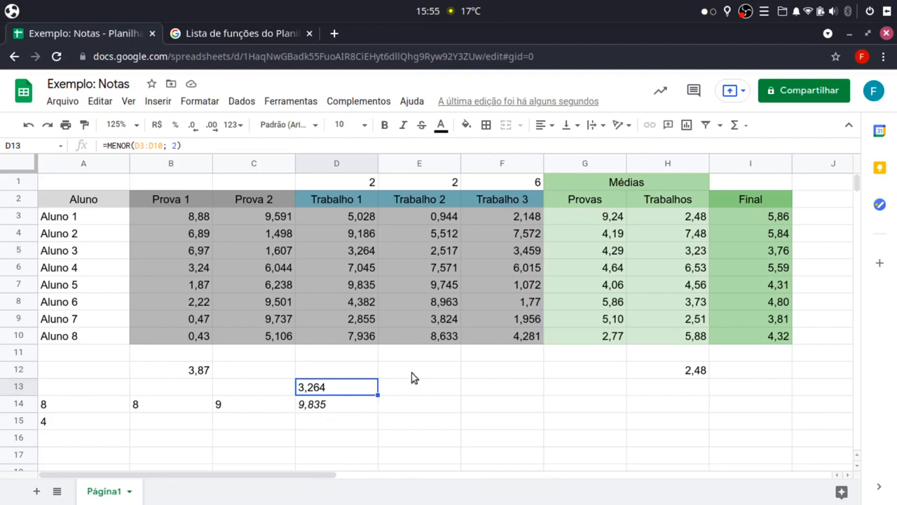
# Enter =MAX(D3:D10) in cell E13 to find the highest Trabalho 1 grade
pyautogui.click(439, 381)
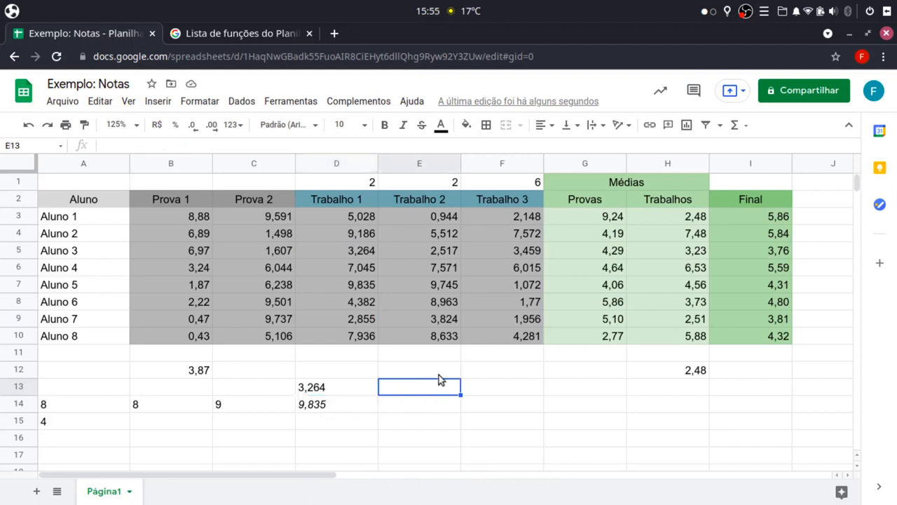
pyautogui.click(276, 145)
pyautogui.write('=')
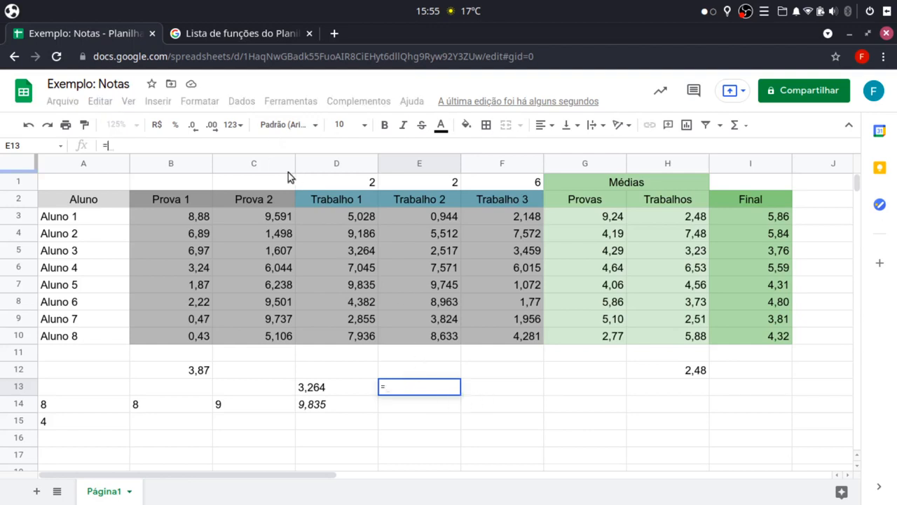
pyautogui.write('MA')
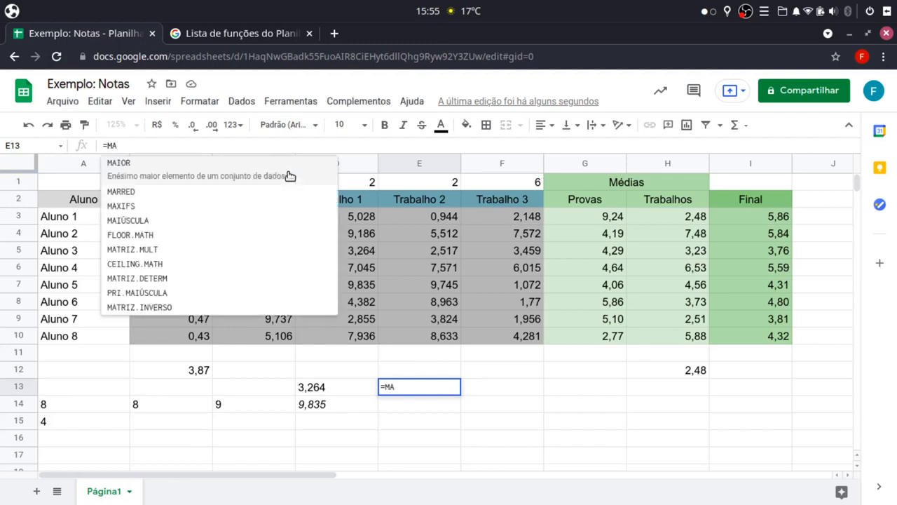
pyautogui.press('BackSpace')
pyautogui.write('ÁX')
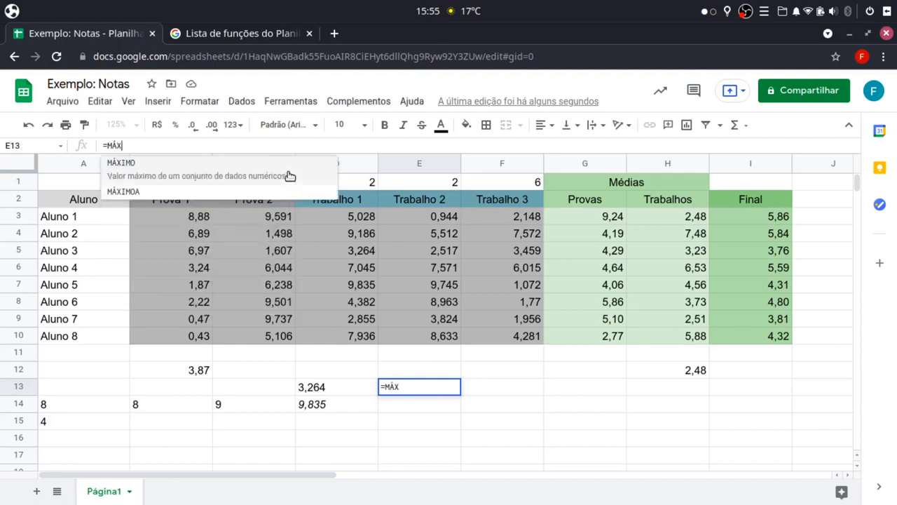
pyautogui.press('BackSpace')
pyautogui.press('BackSpace')
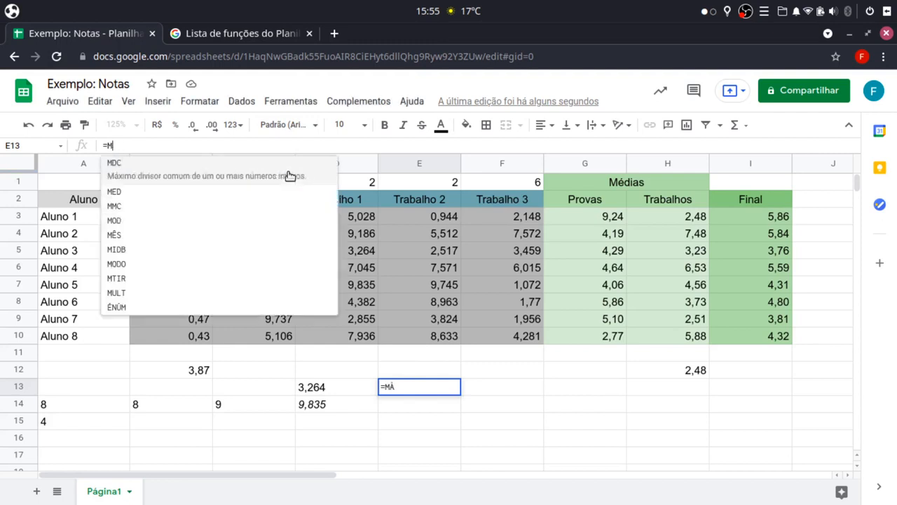
pyautogui.write('X()')
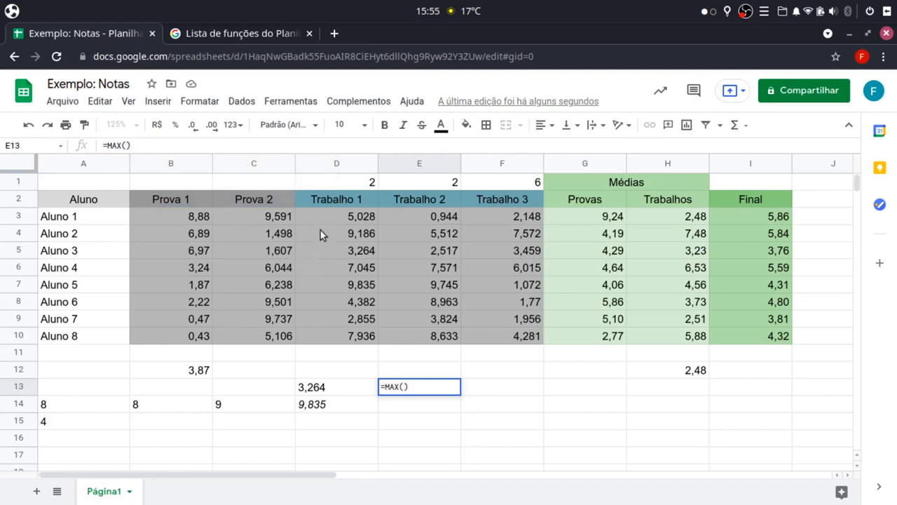
pyautogui.moveTo(310, 213); pyautogui.dragTo(333, 327)
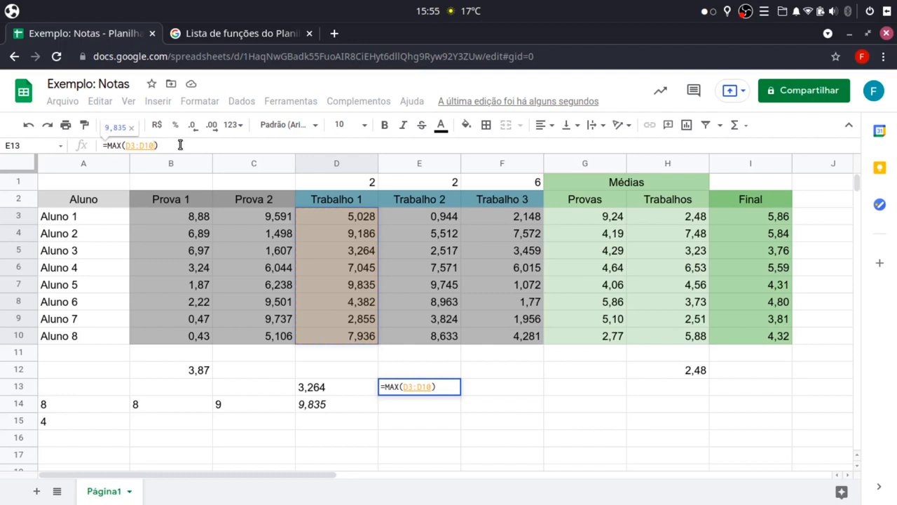
pyautogui.press('Return')
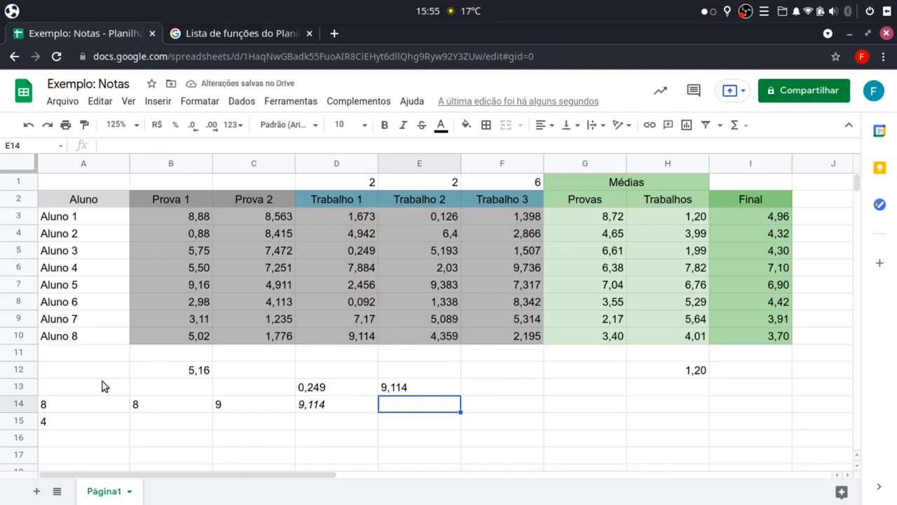
# Cut the MÁXIMO formula text out of cell E13 and paste it into cell E14
pyautogui.click(412, 389)
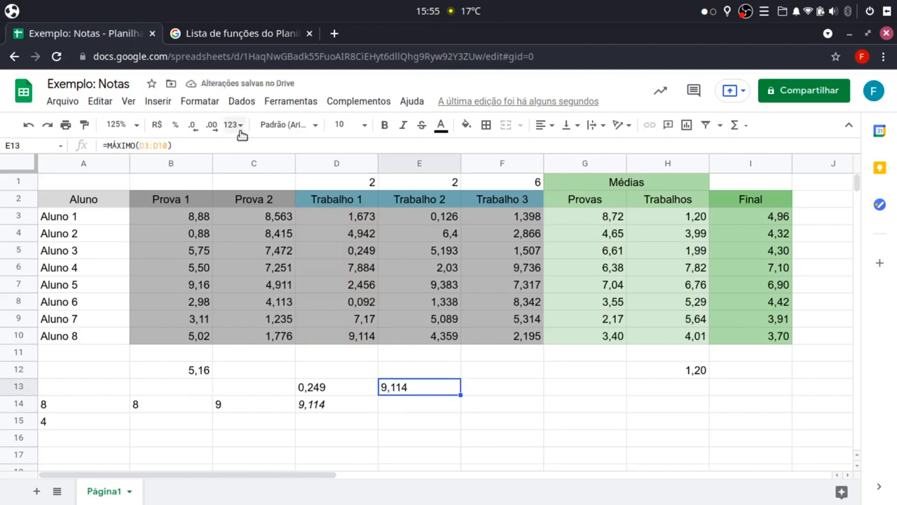
pyautogui.click(229, 143)
pyautogui.hotkey('ctrl', 'a')
pyautogui.hotkey('ctrl', 'x')
pyautogui.click(402, 405)
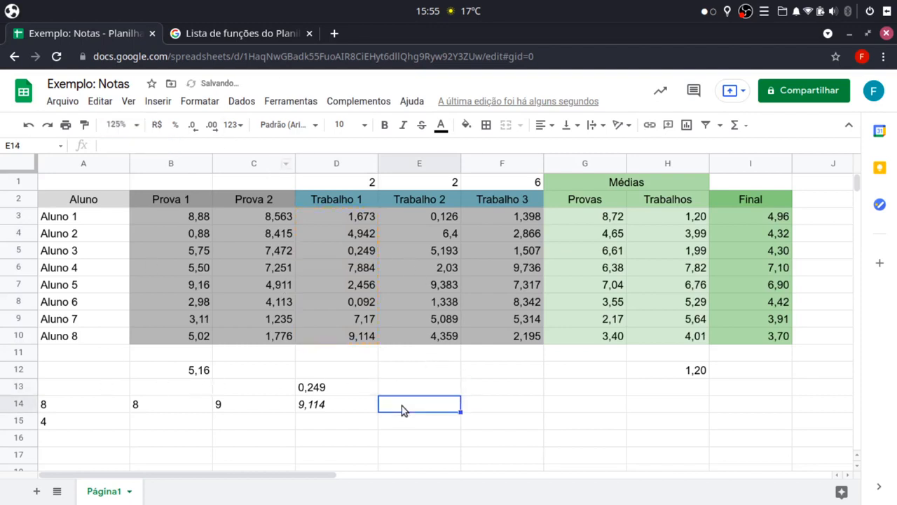
pyautogui.hotkey('ctrl', 'v')
# Replace the formula text in cell E14 with a working =MÁXIMO(D3:D10) formula and check it
pyautogui.doubleClick(437, 407)
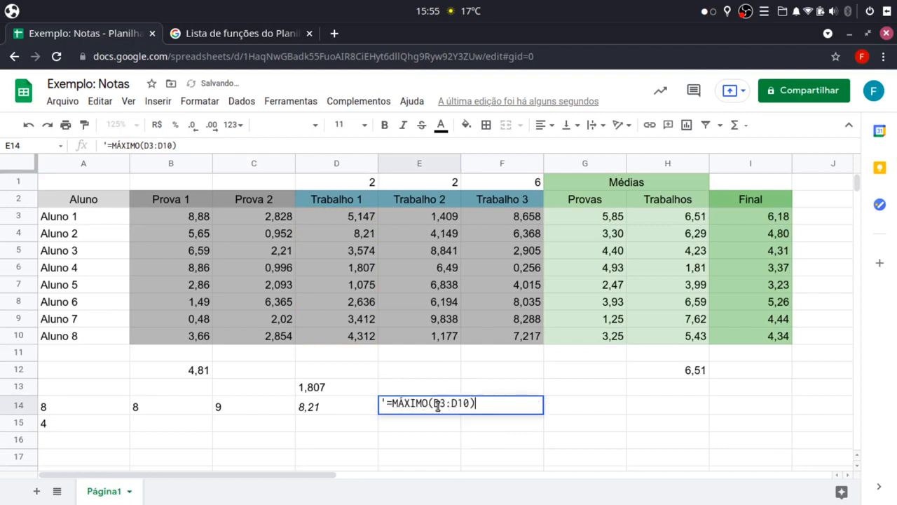
pyautogui.press('Return')
pyautogui.doubleClick(438, 407)
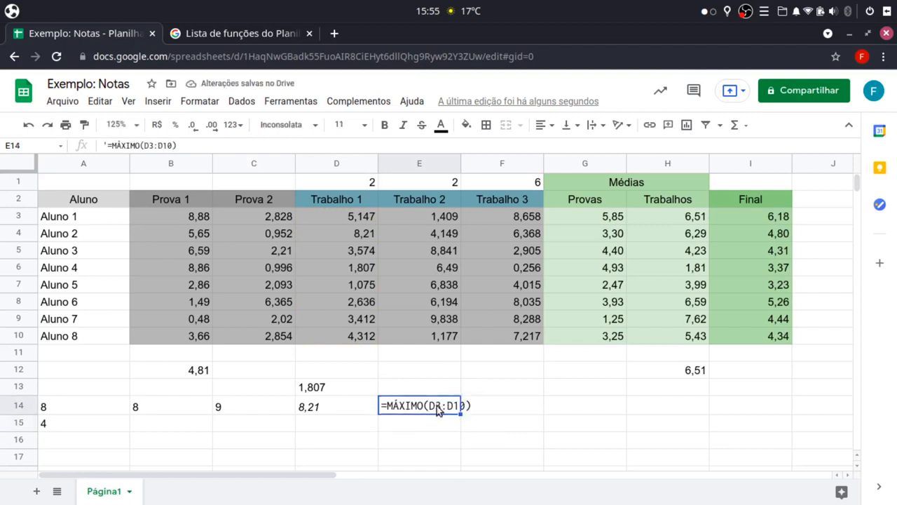
pyautogui.moveTo(177, 145); pyautogui.dragTo(80, 149)
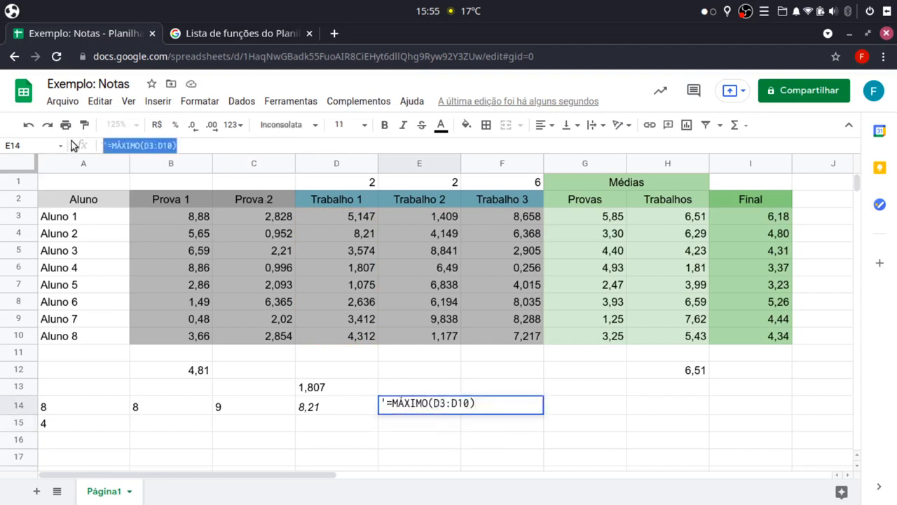
pyautogui.hotkey('ctrl', 'v')
pyautogui.press('Return')
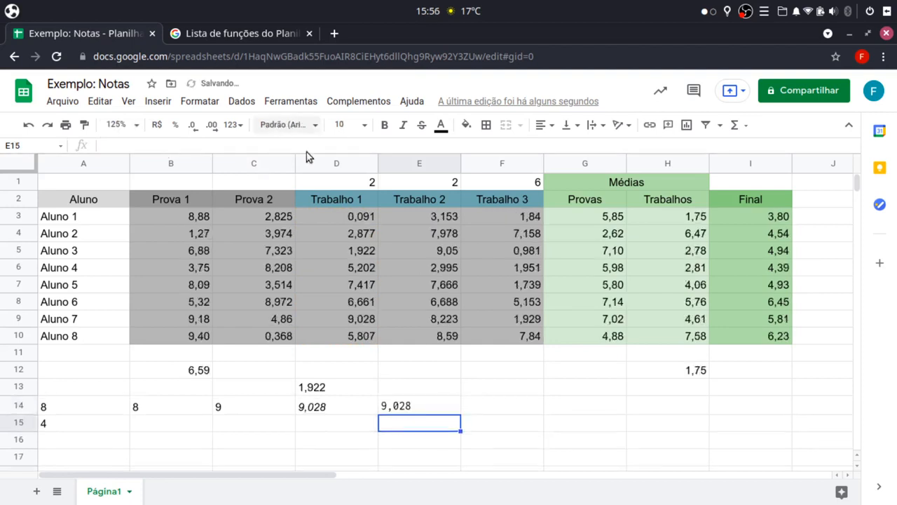
pyautogui.click(405, 413)
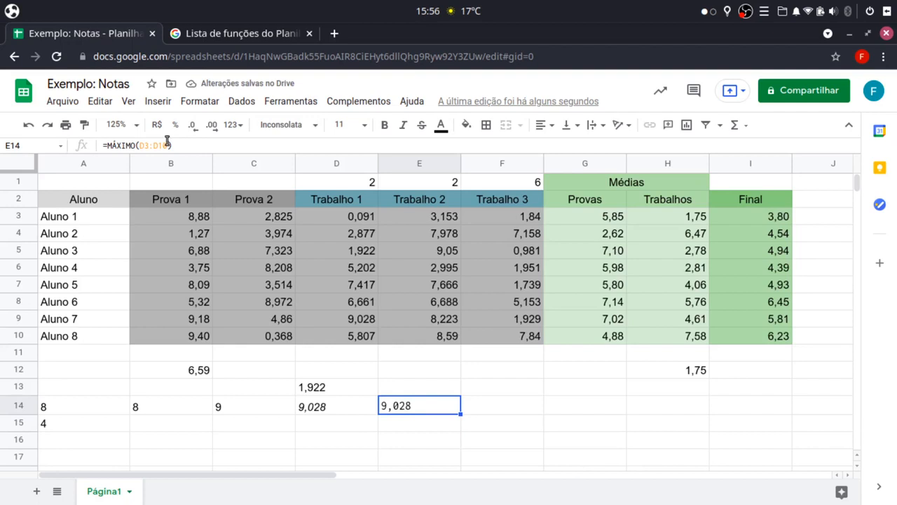
# Enter =MIN(D3:D10) in cell E13 to find the lowest Trabalho 1 grade
pyautogui.click(393, 384)
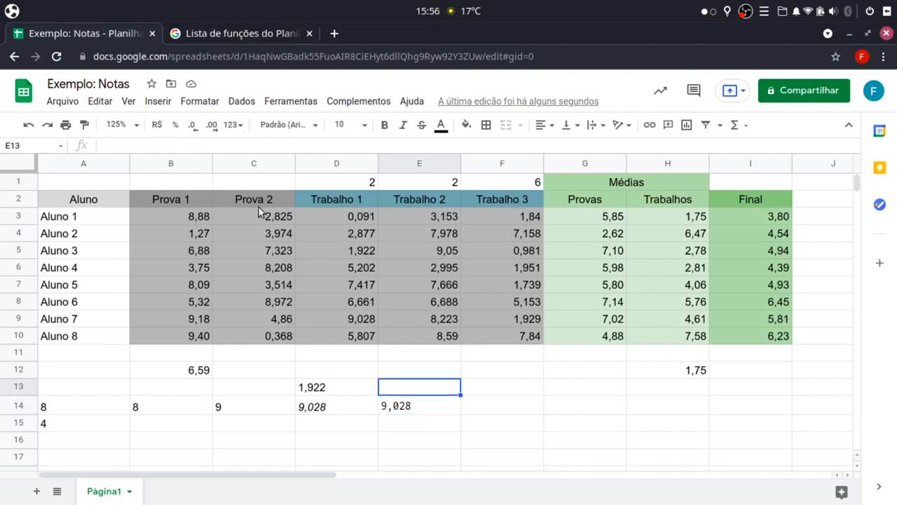
pyautogui.click(195, 145)
pyautogui.write('=')
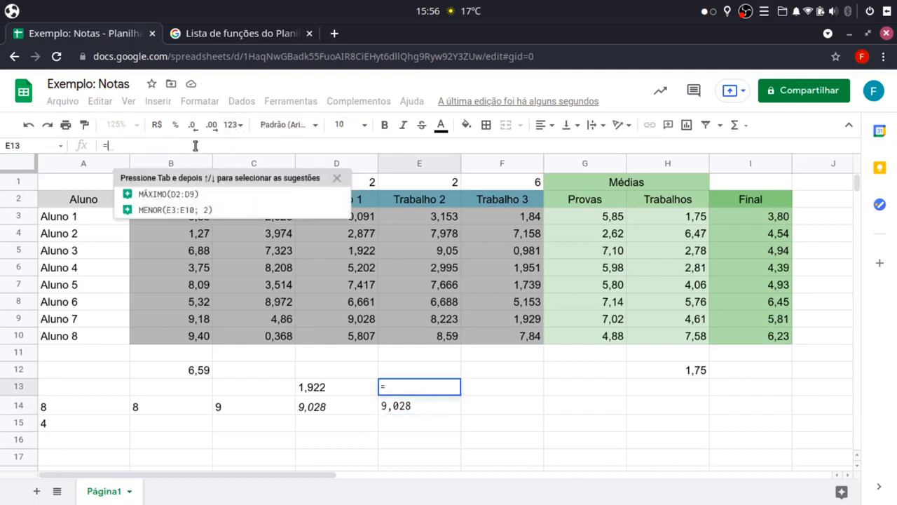
pyautogui.write('MIN()')
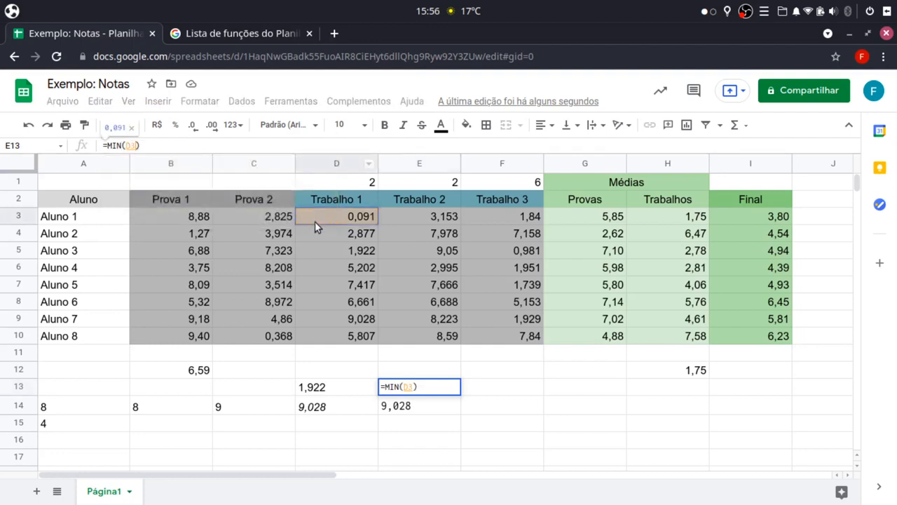
pyautogui.moveTo(315, 221); pyautogui.dragTo(346, 339)
pyautogui.press('Return')
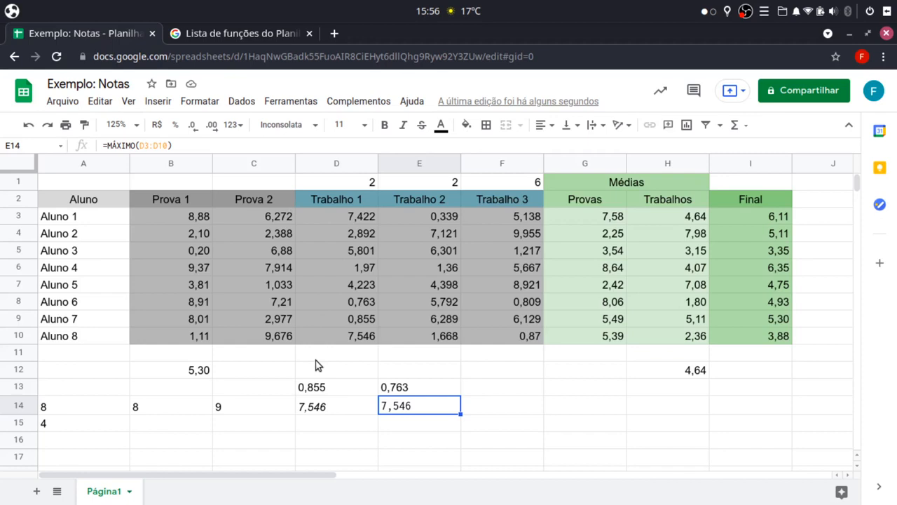
# Compare the MENOR and MAIOR formulas in D13 and D14 with the minimum and maximum formulas in E13 and E14
pyautogui.click(313, 391)
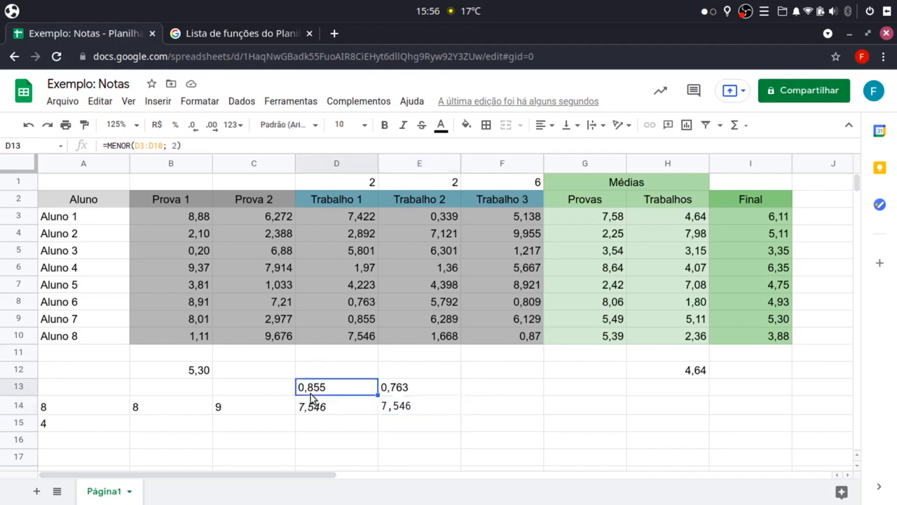
pyautogui.click(315, 410)
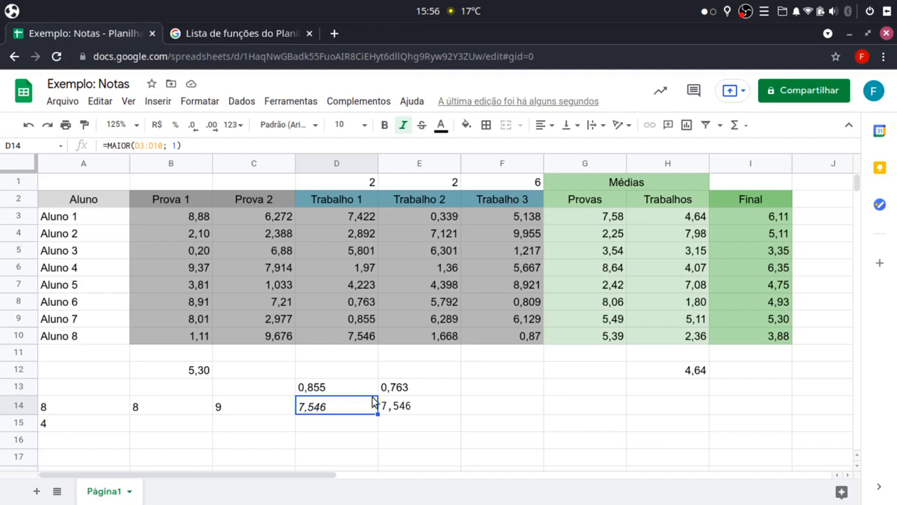
pyautogui.click(414, 393)
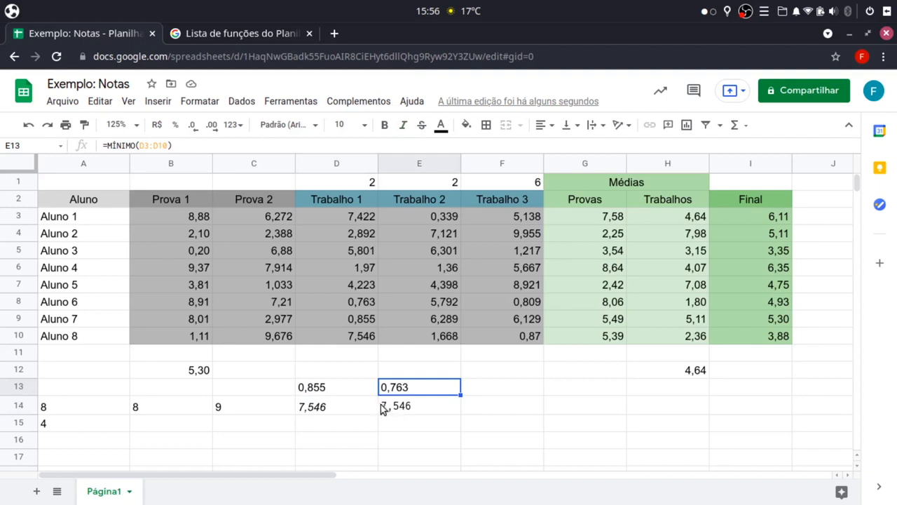
pyautogui.click(326, 407)
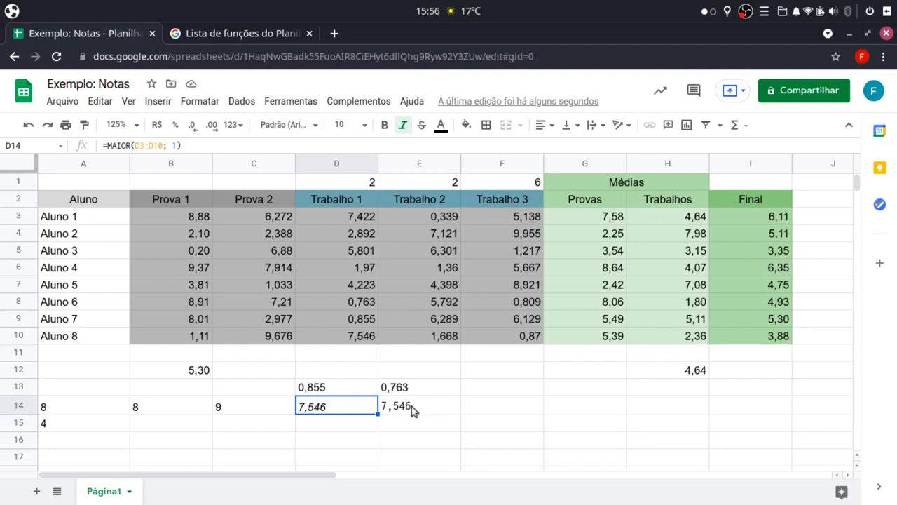
pyautogui.click(452, 368)
pyautogui.click(367, 400)
pyautogui.click(329, 392)
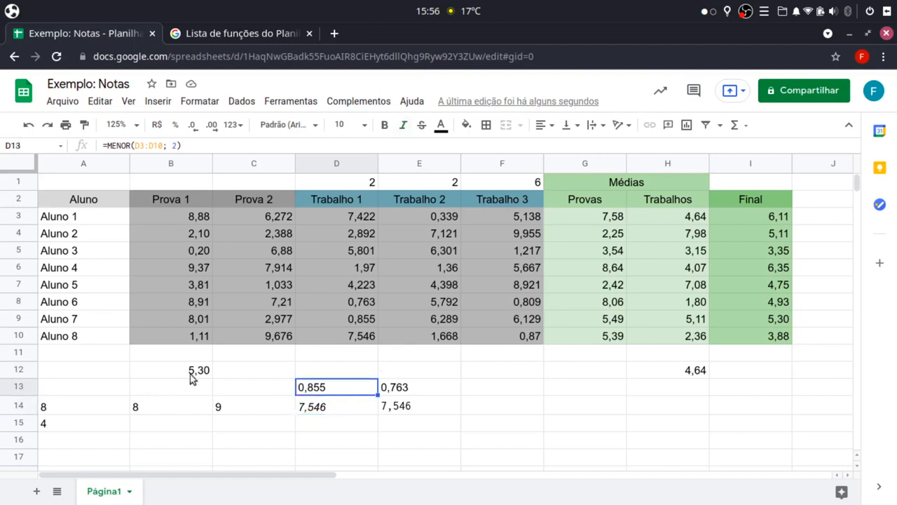
pyautogui.click(317, 374)
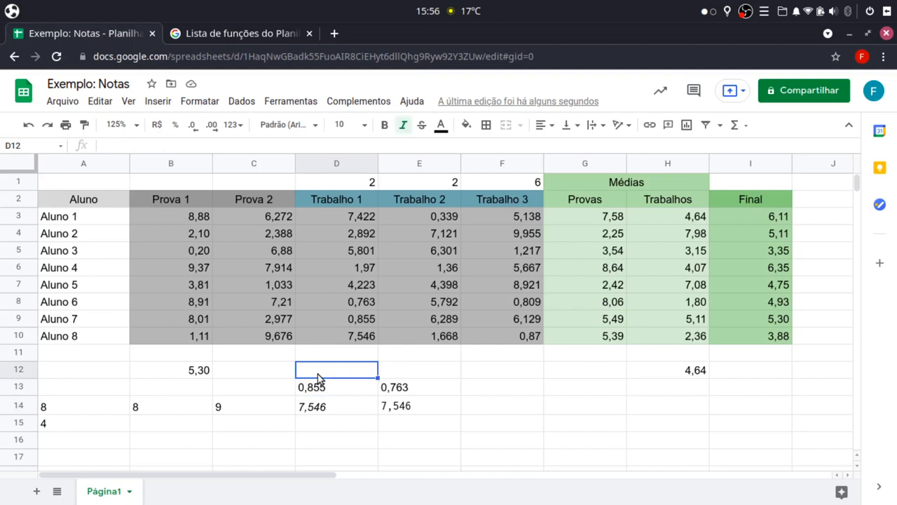
# Review the count formula in A14, the Prova 1 average in B12 and the weighted average in H12
pyautogui.click(508, 378)
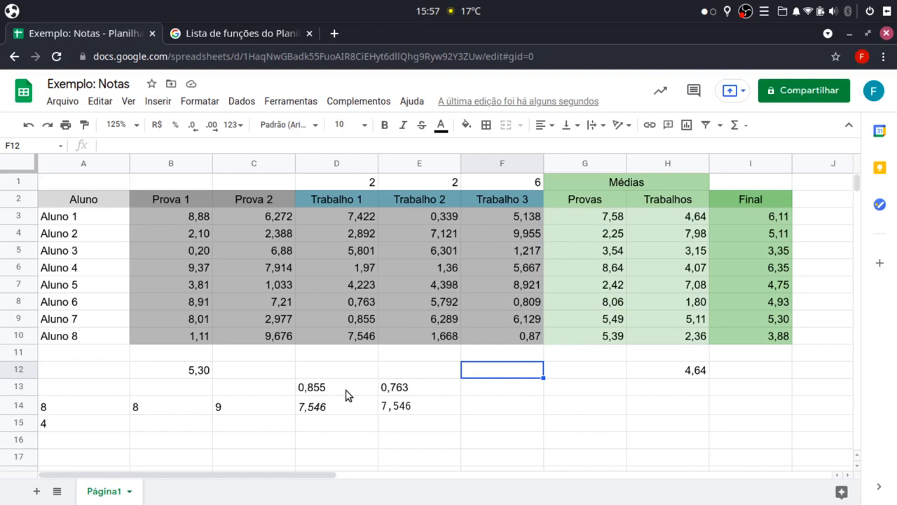
pyautogui.click(65, 413)
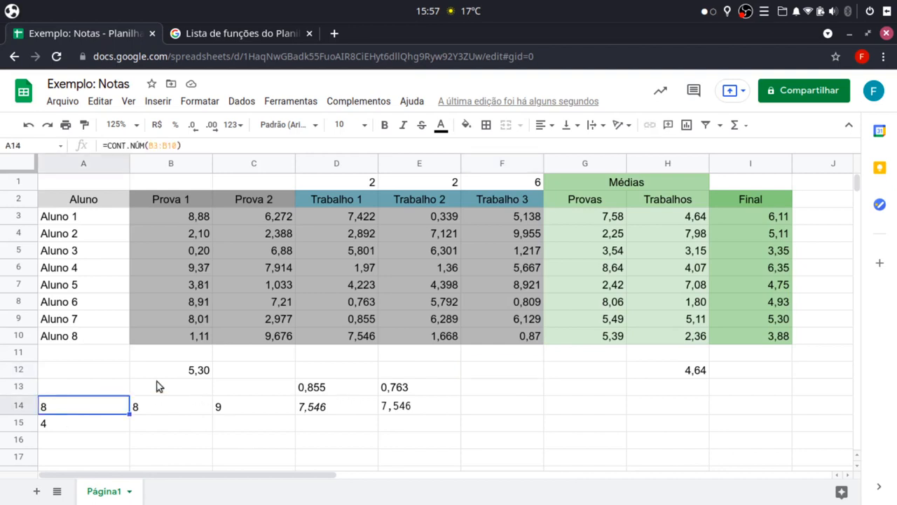
pyautogui.click(196, 370)
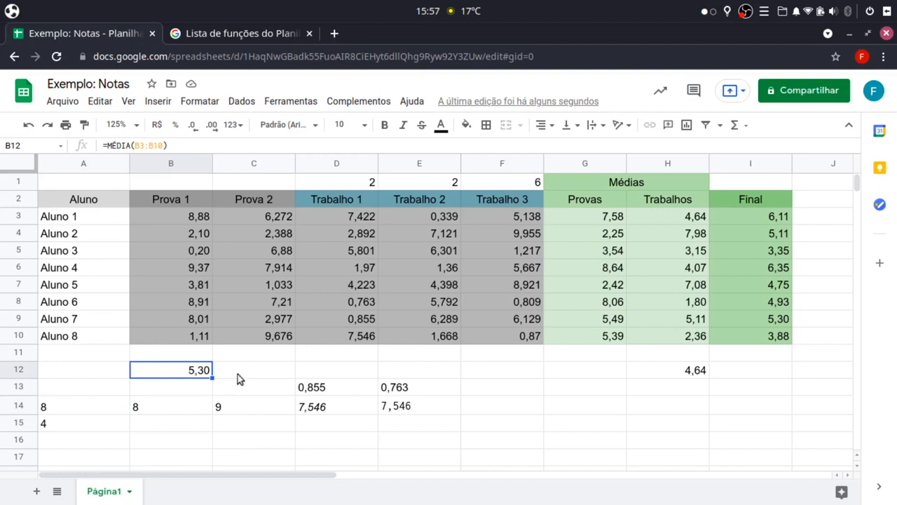
pyautogui.click(341, 367)
pyautogui.click(203, 373)
pyautogui.click(684, 377)
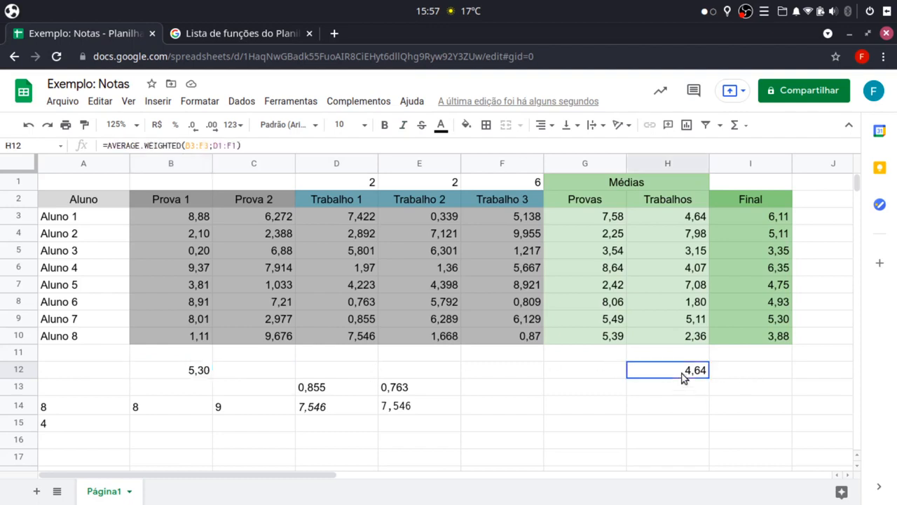
pyautogui.click(450, 371)
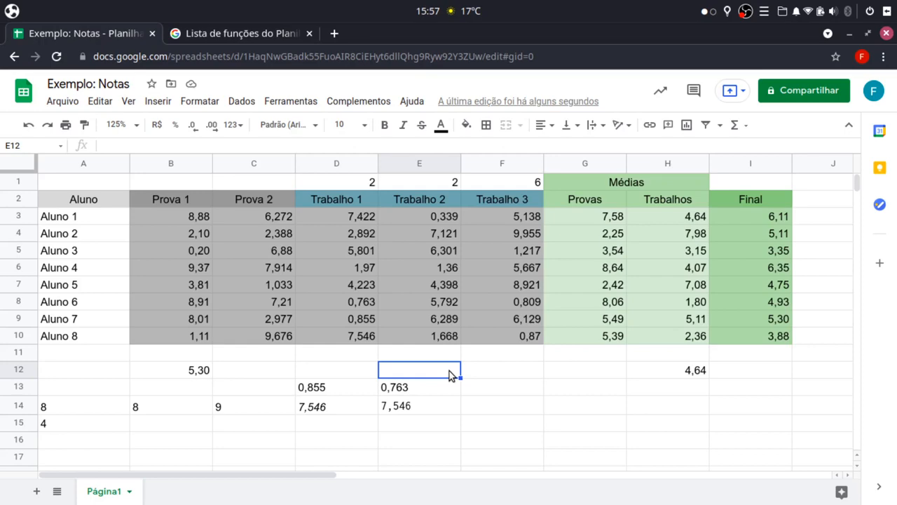